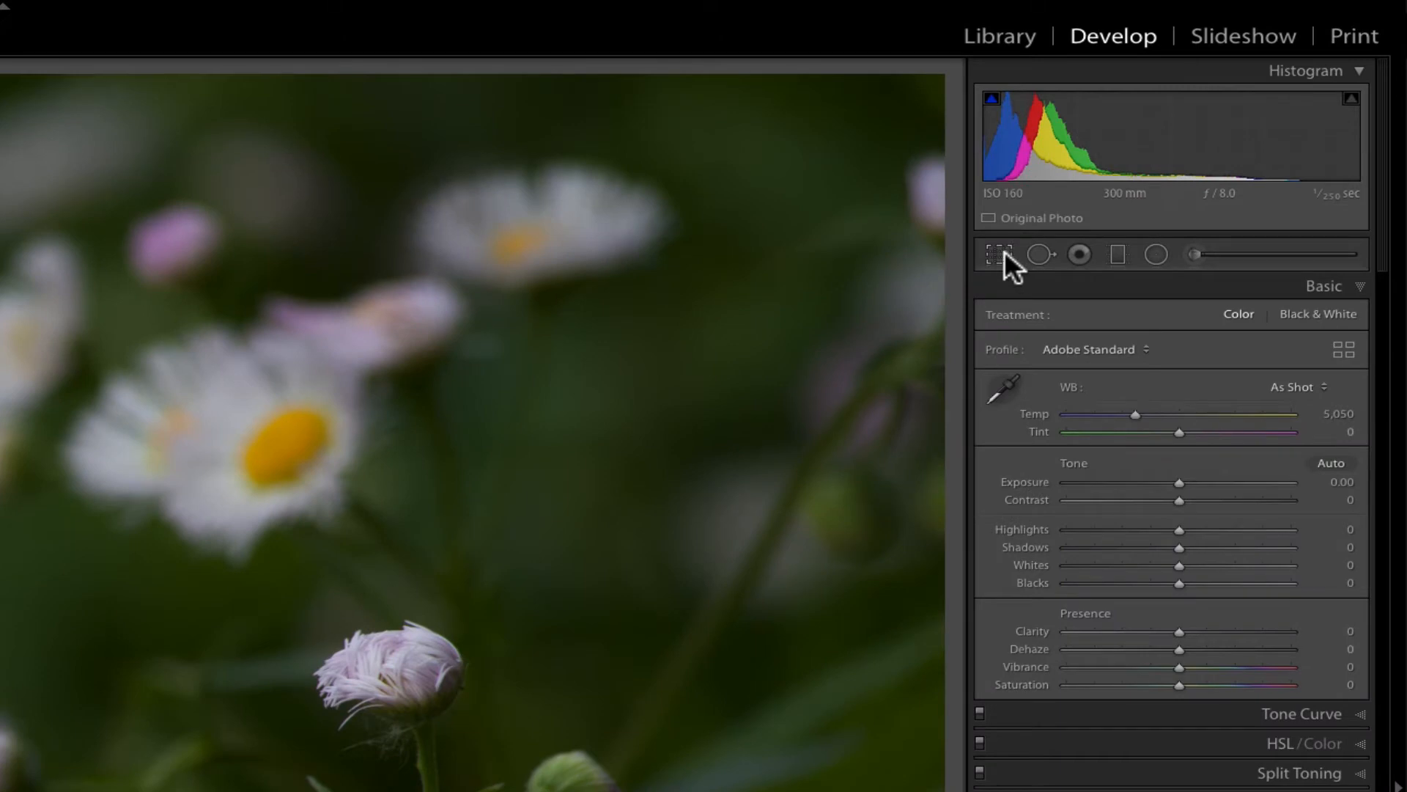
# Step: Crop the photo slightly tighter around the central daisies, keeping the original aspect ratio and dimming the surroundings to judge the composition
pyautogui.click(1000, 253)
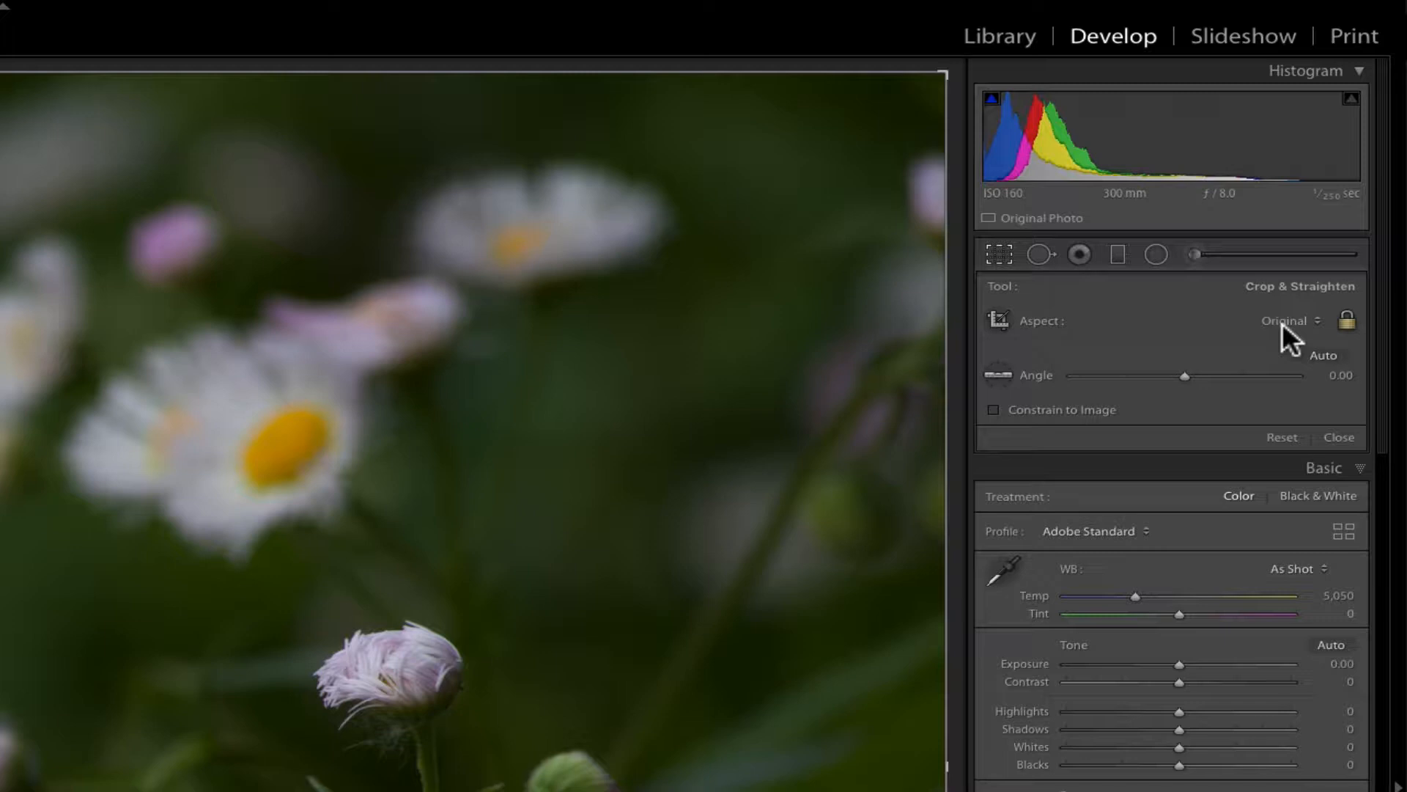
pyautogui.click(1347, 320)
pyautogui.click(1313, 320)
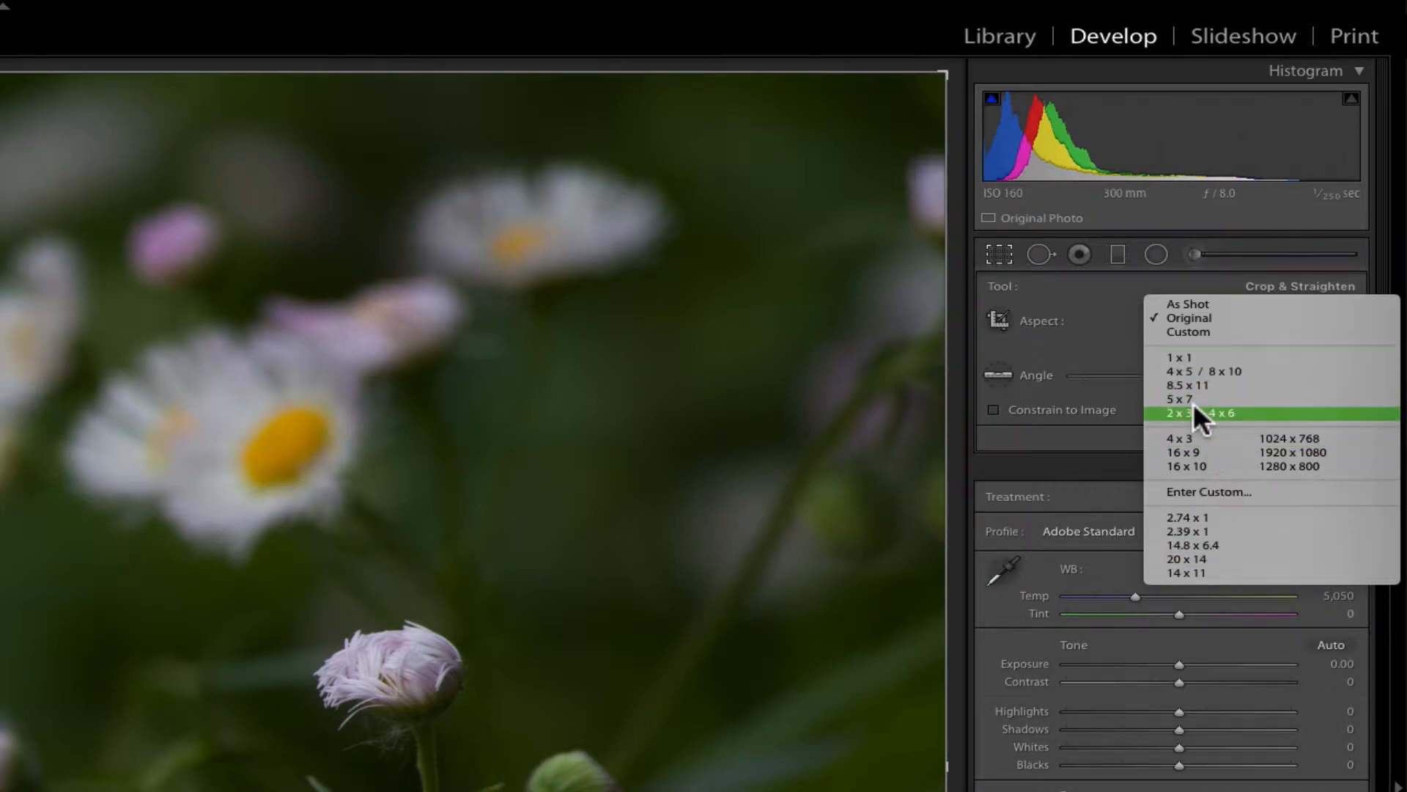
pyautogui.click(1108, 313)
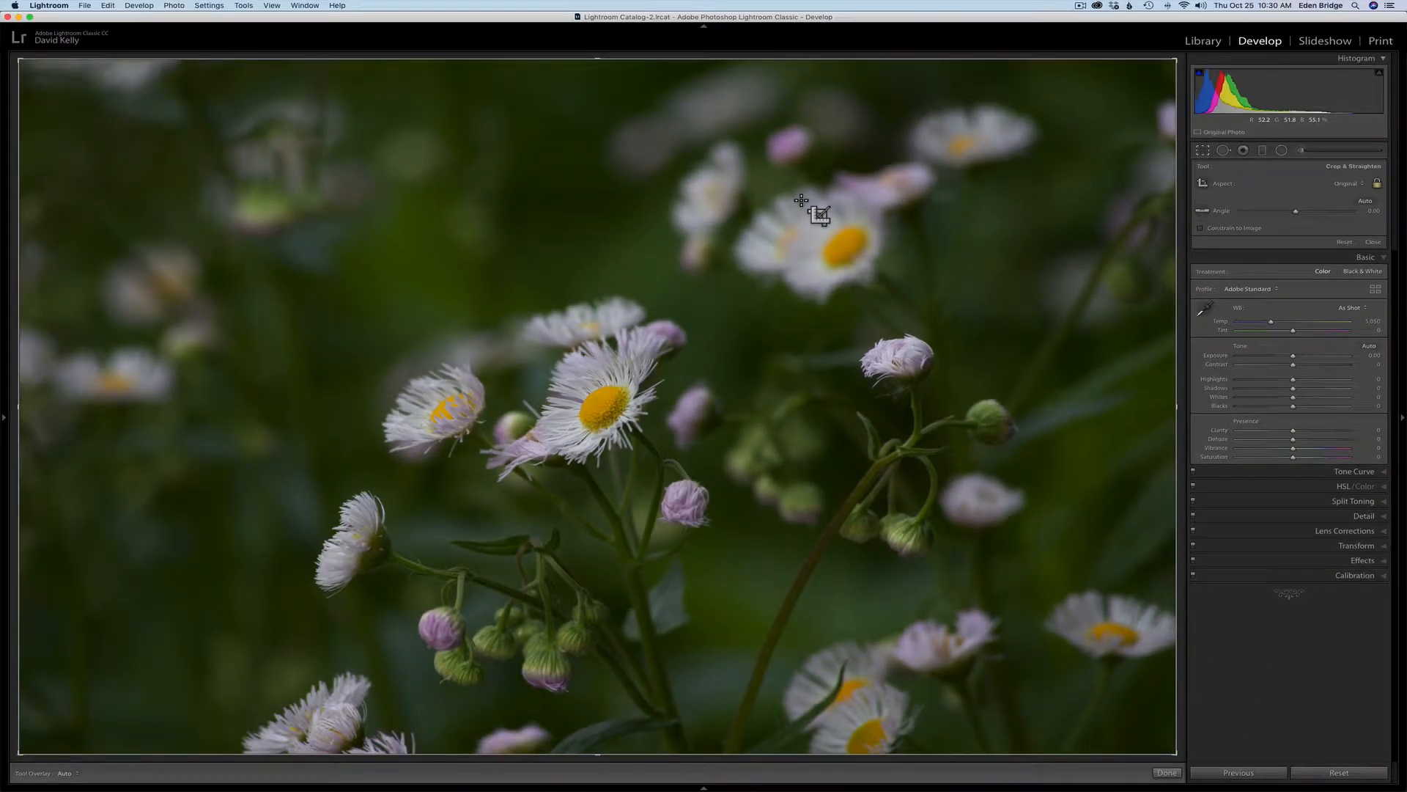
pyautogui.press('l')
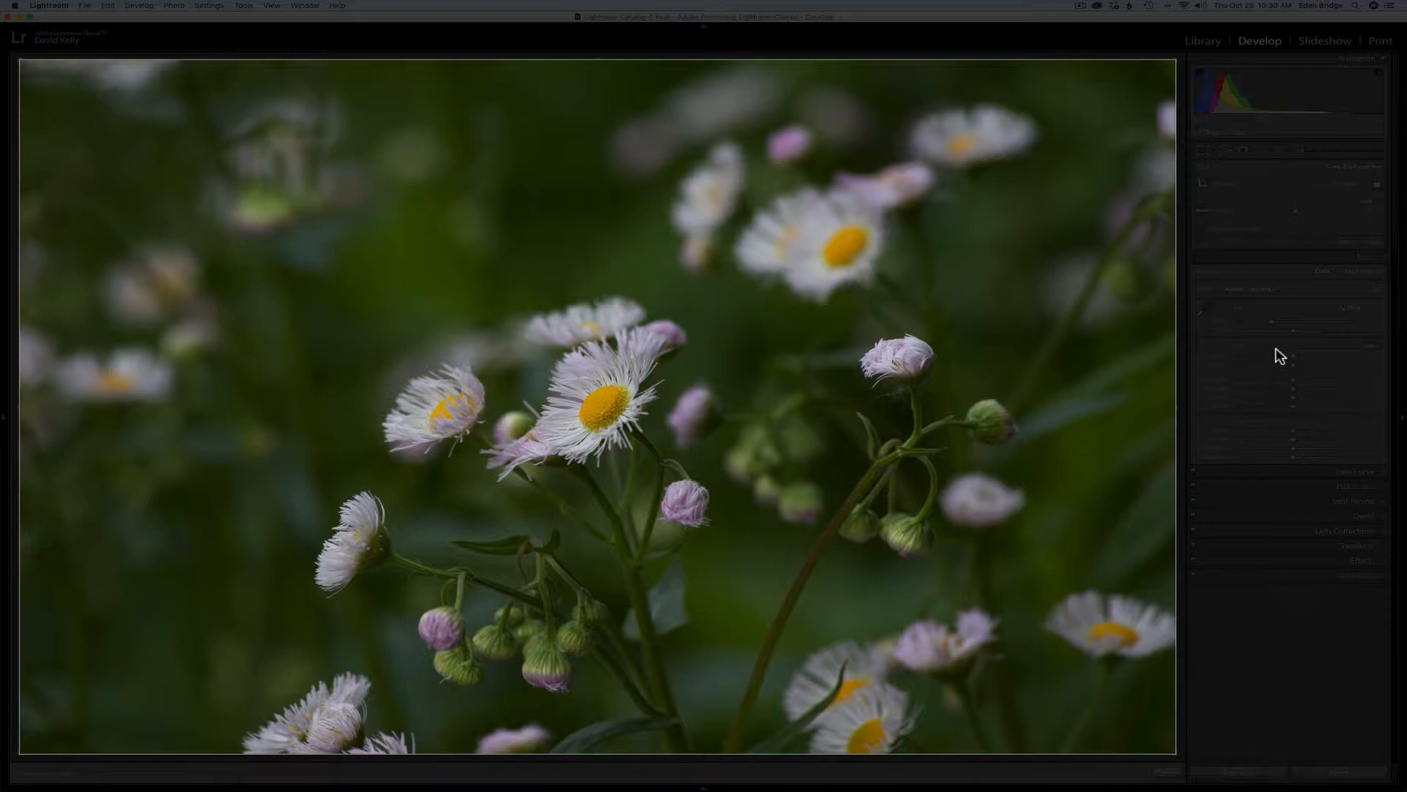
pyautogui.press('l')
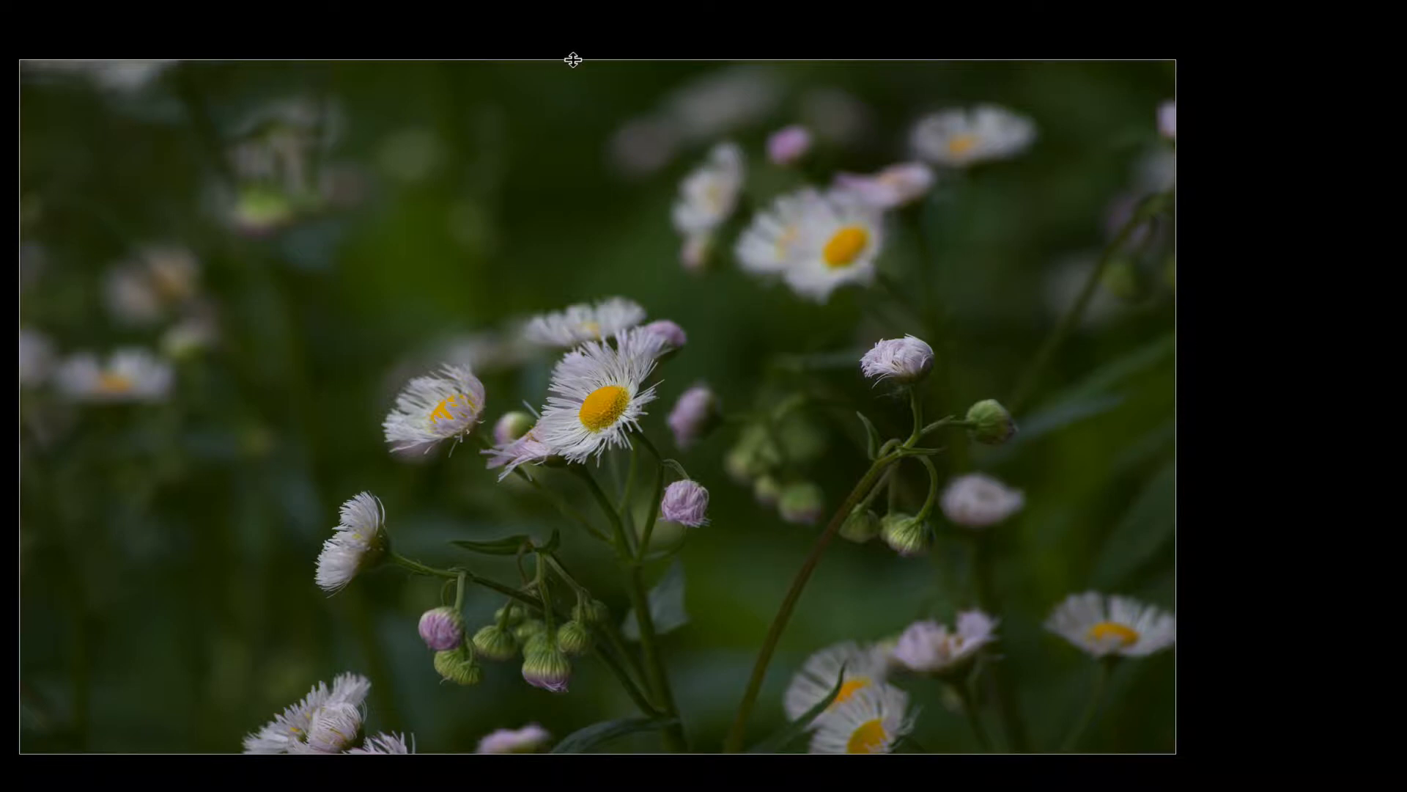
pyautogui.moveTo(573, 59); pyautogui.dragTo(575, 110)
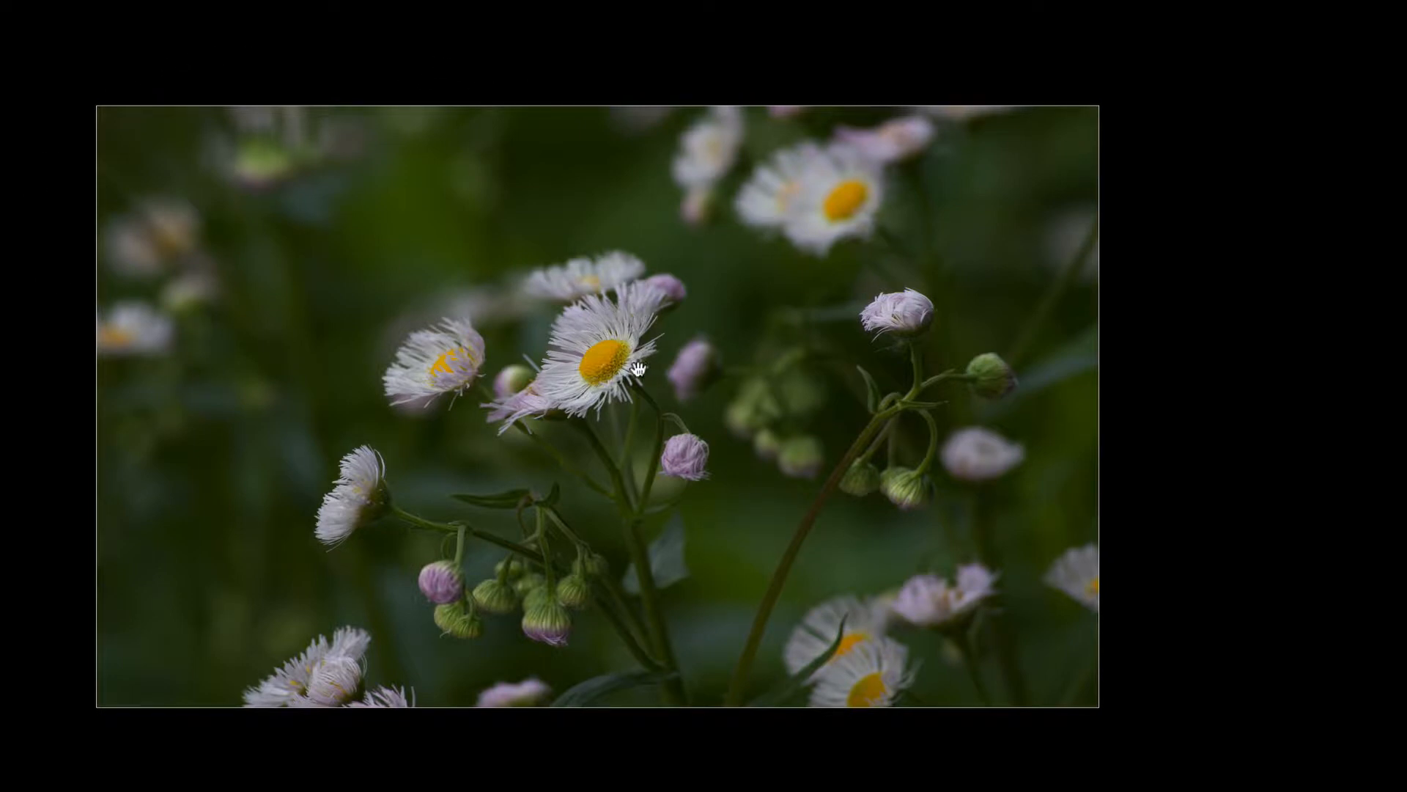
pyautogui.moveTo(639, 369); pyautogui.dragTo(634, 369)
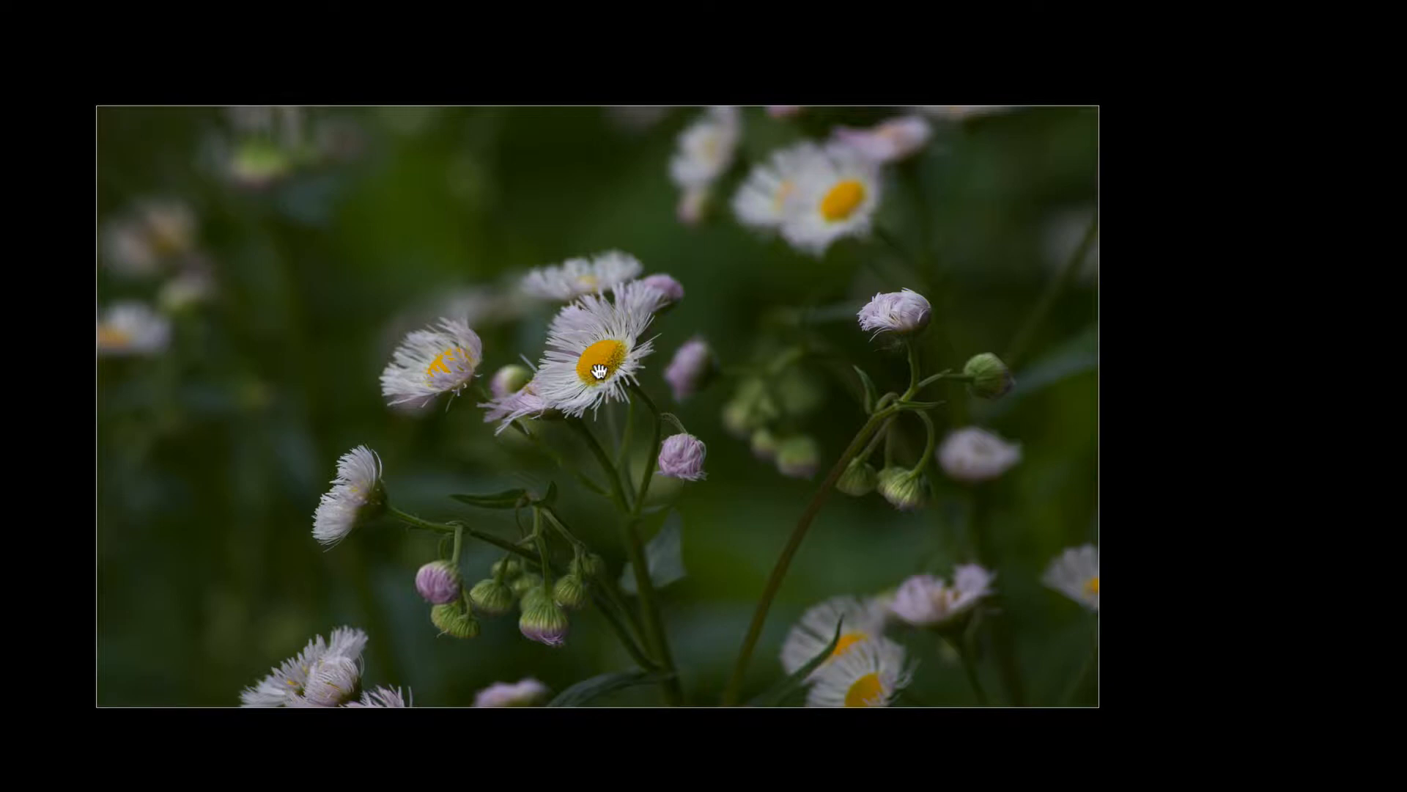
pyautogui.press('l')
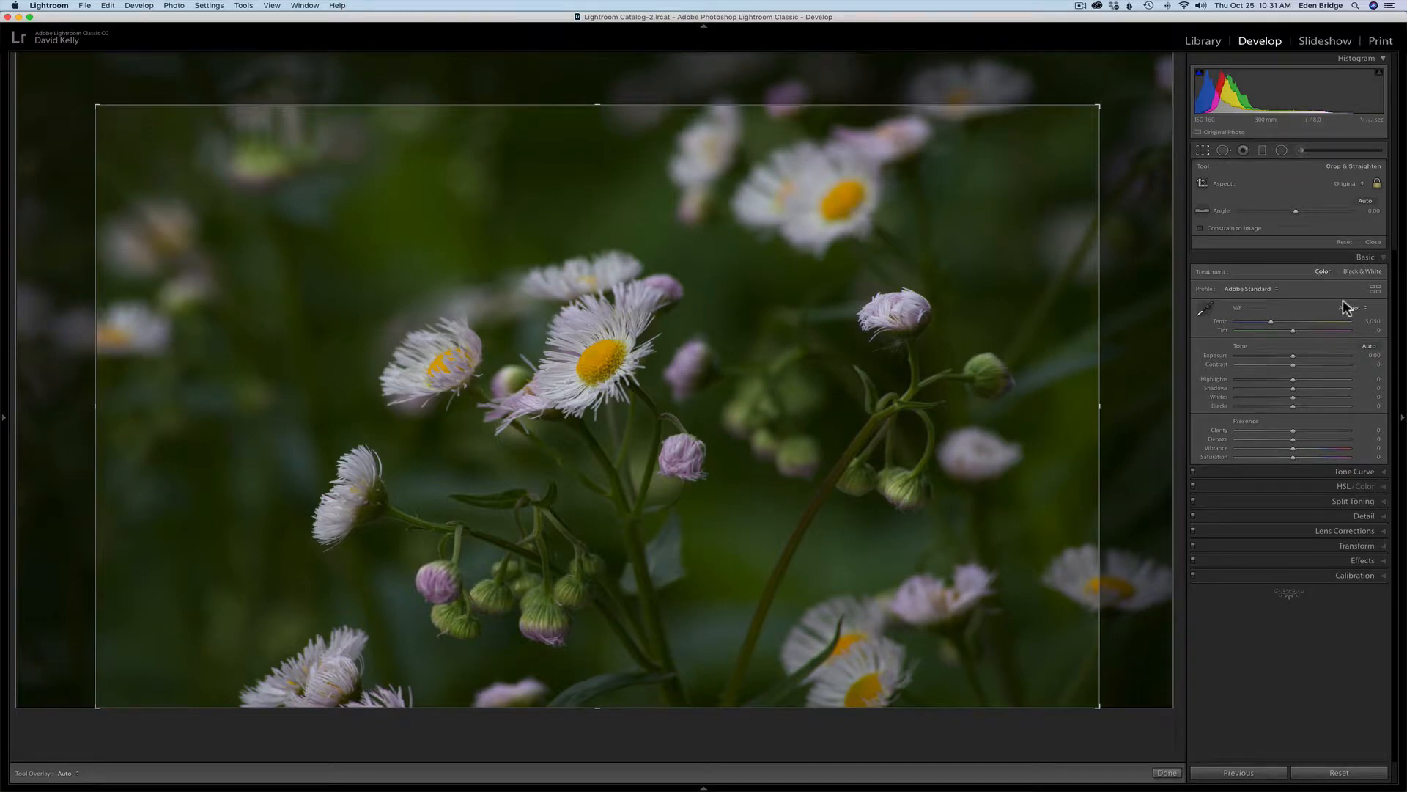
pyautogui.press('Return')
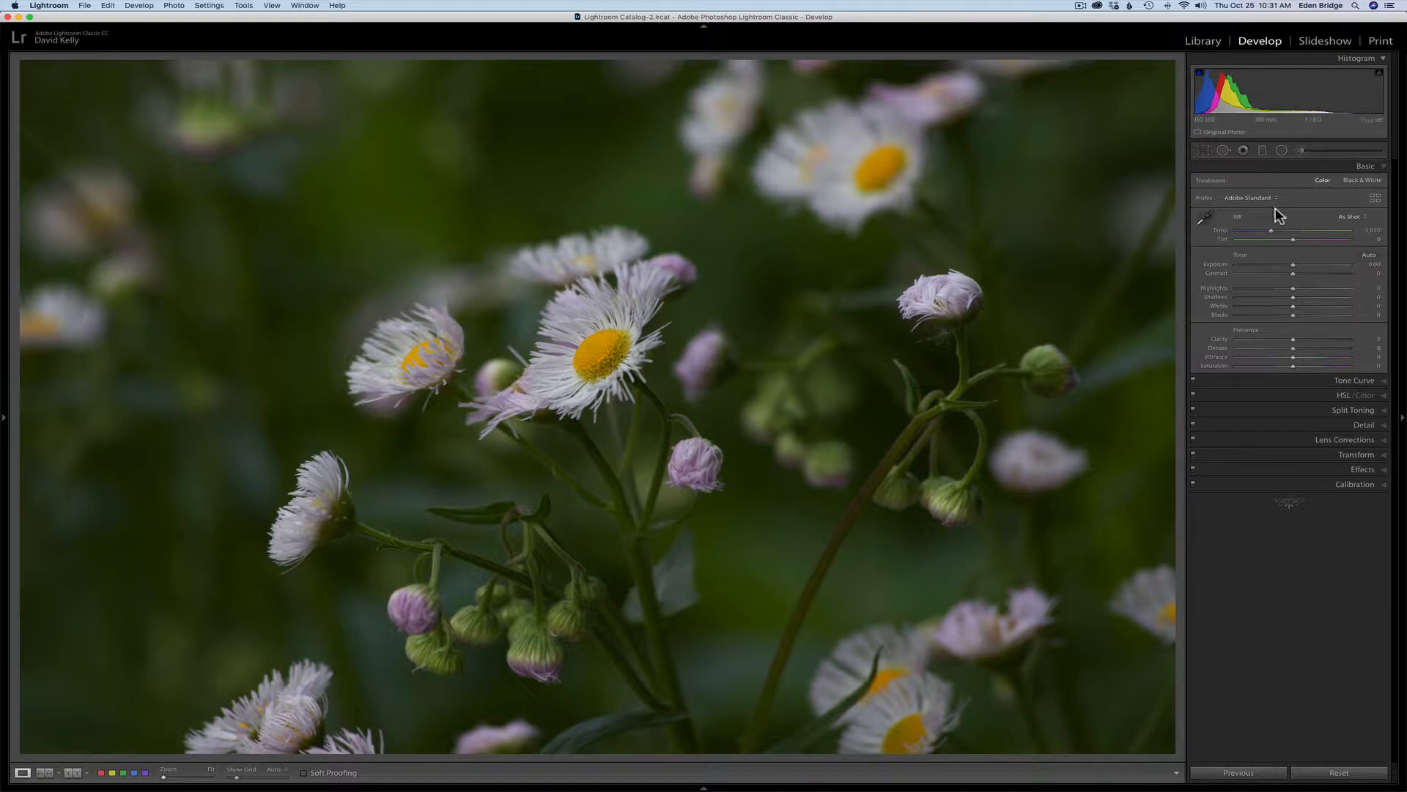
# Step: Cool the white balance slightly by lowering the temperature to about 4,900
pyautogui.click(1368, 218)
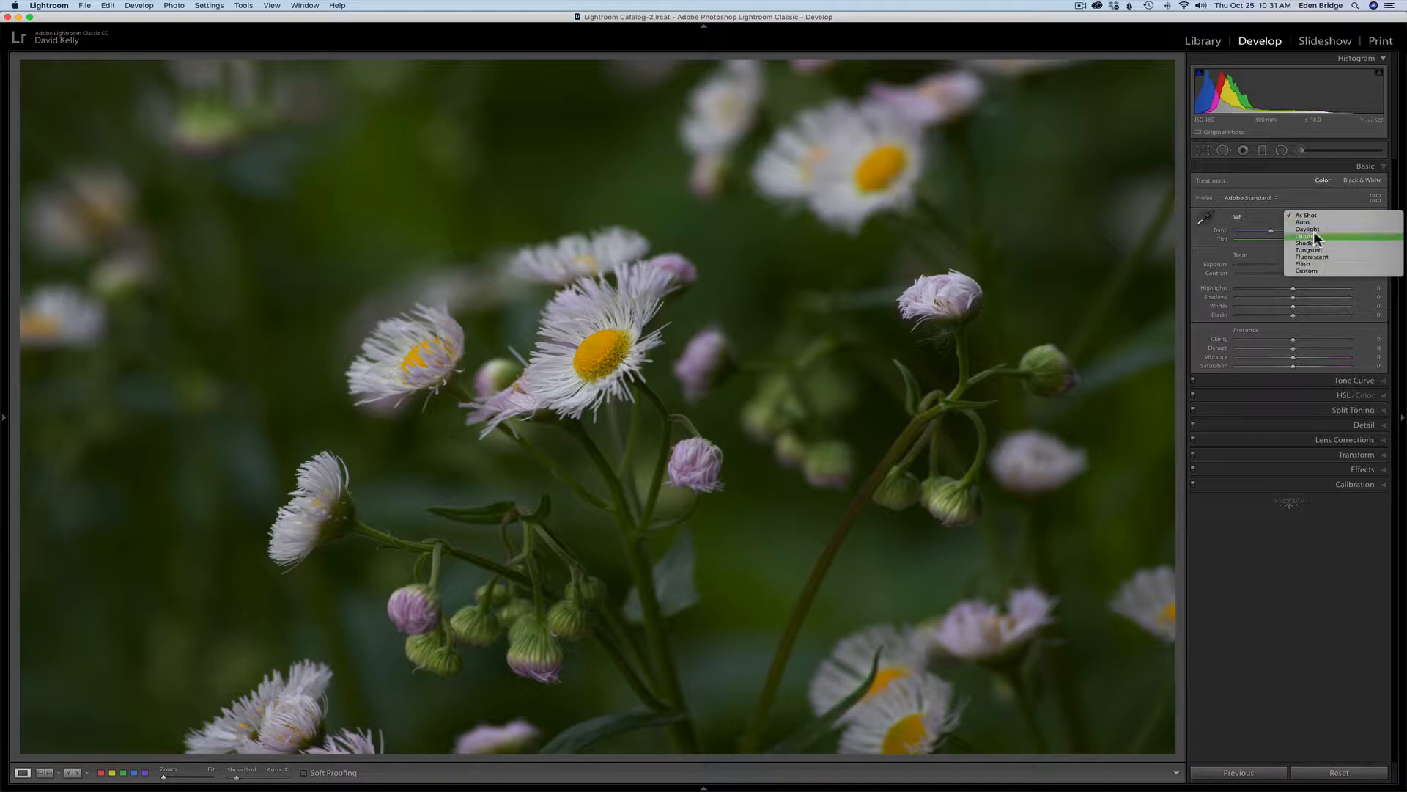
pyautogui.click(1264, 216)
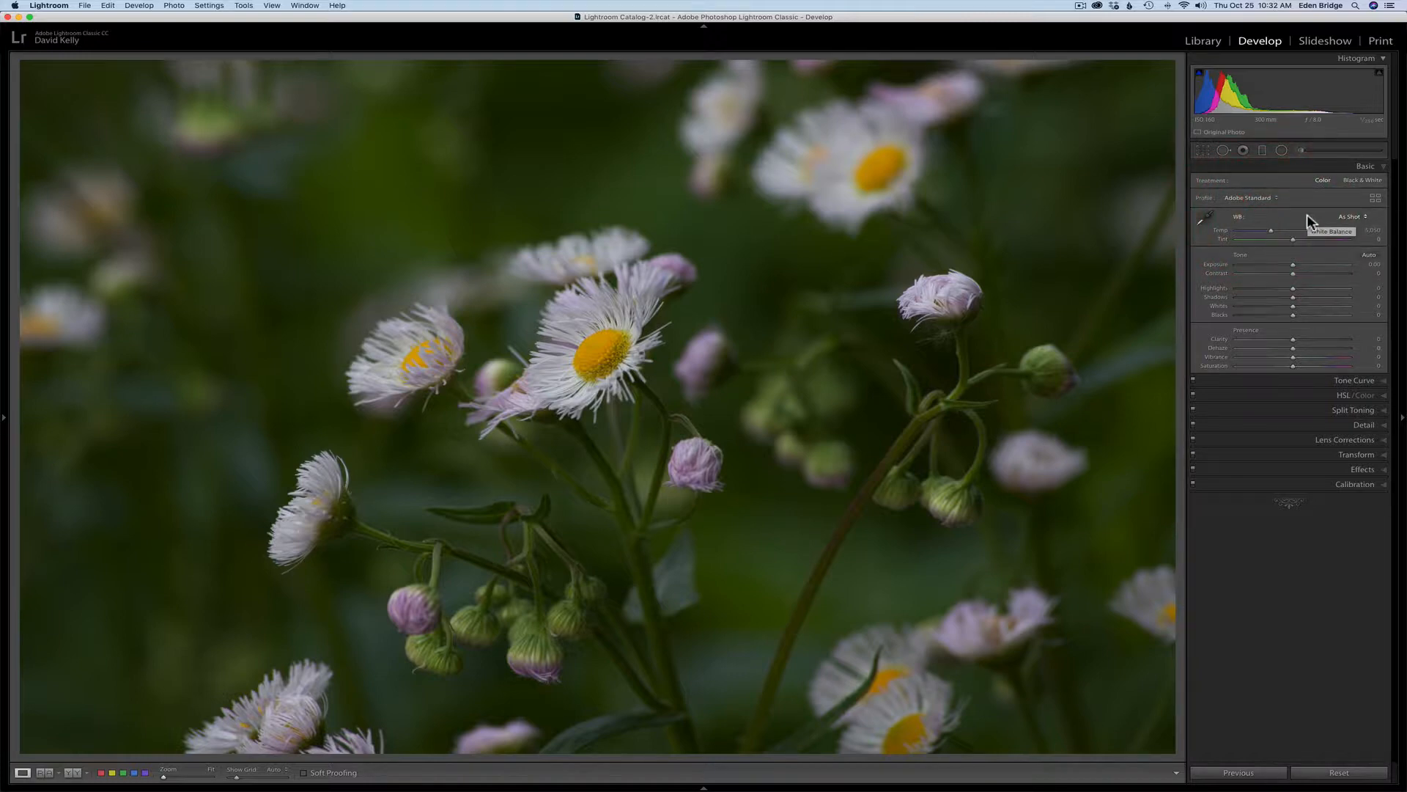
pyautogui.click(1271, 230)
pyautogui.moveTo(1272, 230); pyautogui.dragTo(1269, 231)
# Step: Try the automatic Whites and Blacks adjustments in turn, resetting each one
pyautogui.press('shift')
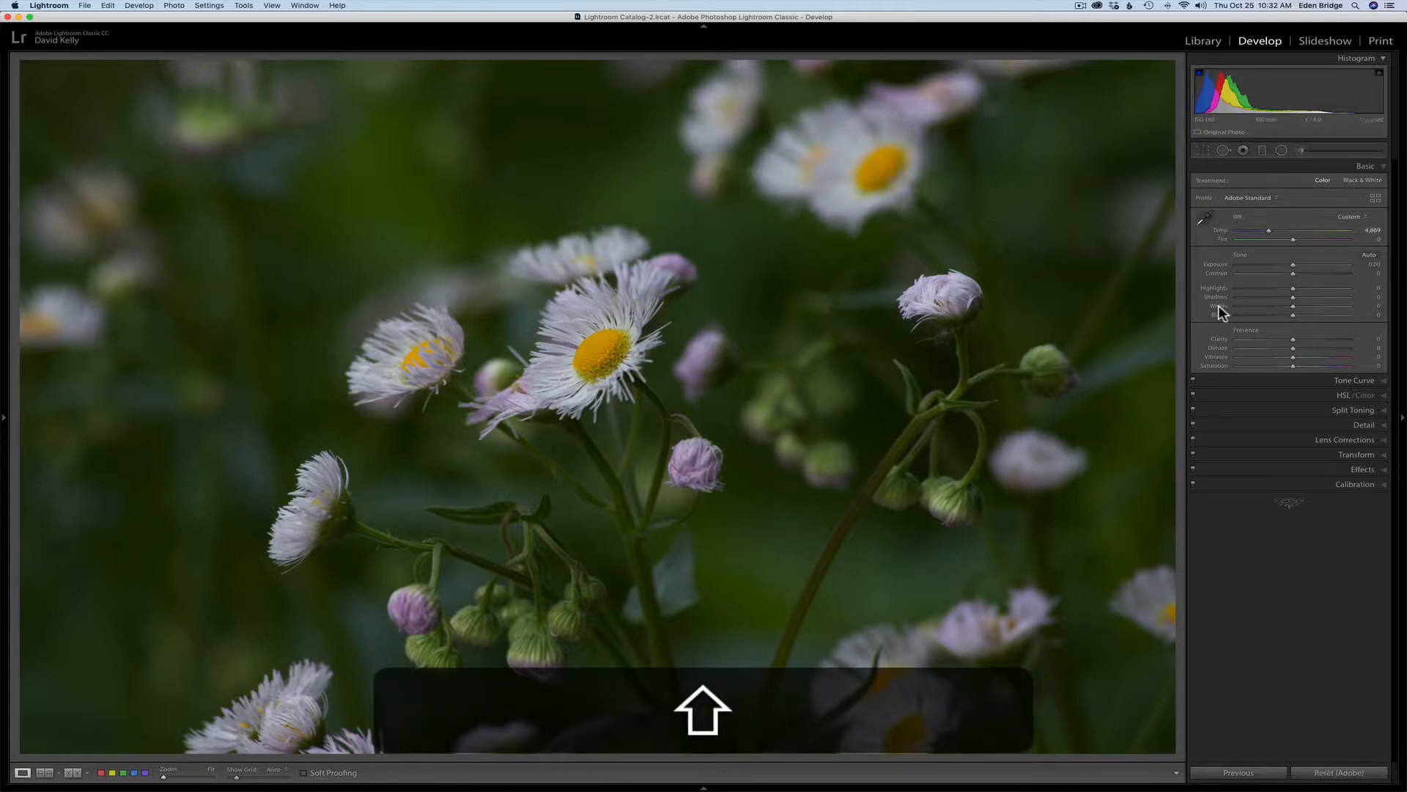
pyautogui.keyDown('shift'); pyautogui.doubleClick(1218, 304); pyautogui.keyUp('shift')
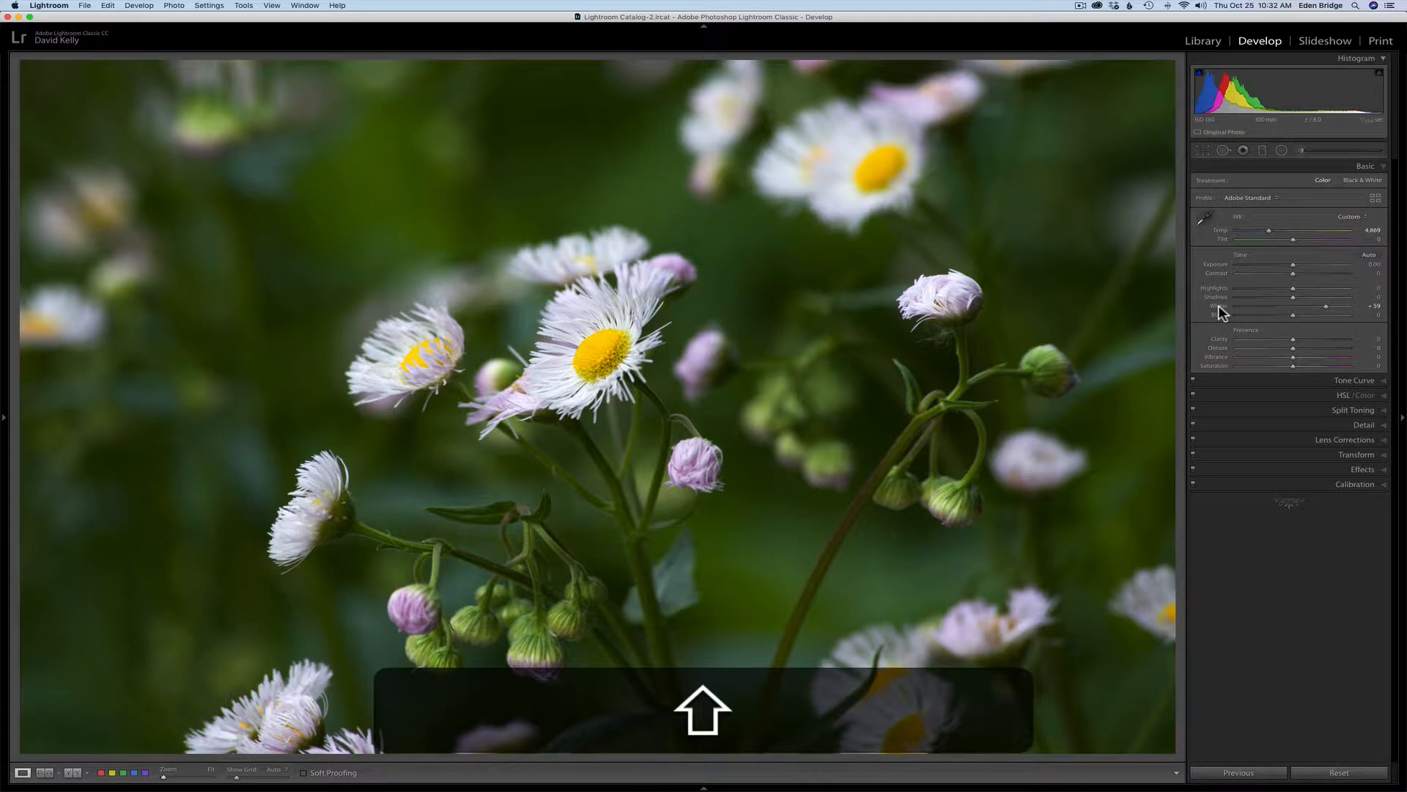
pyautogui.doubleClick(1218, 305)
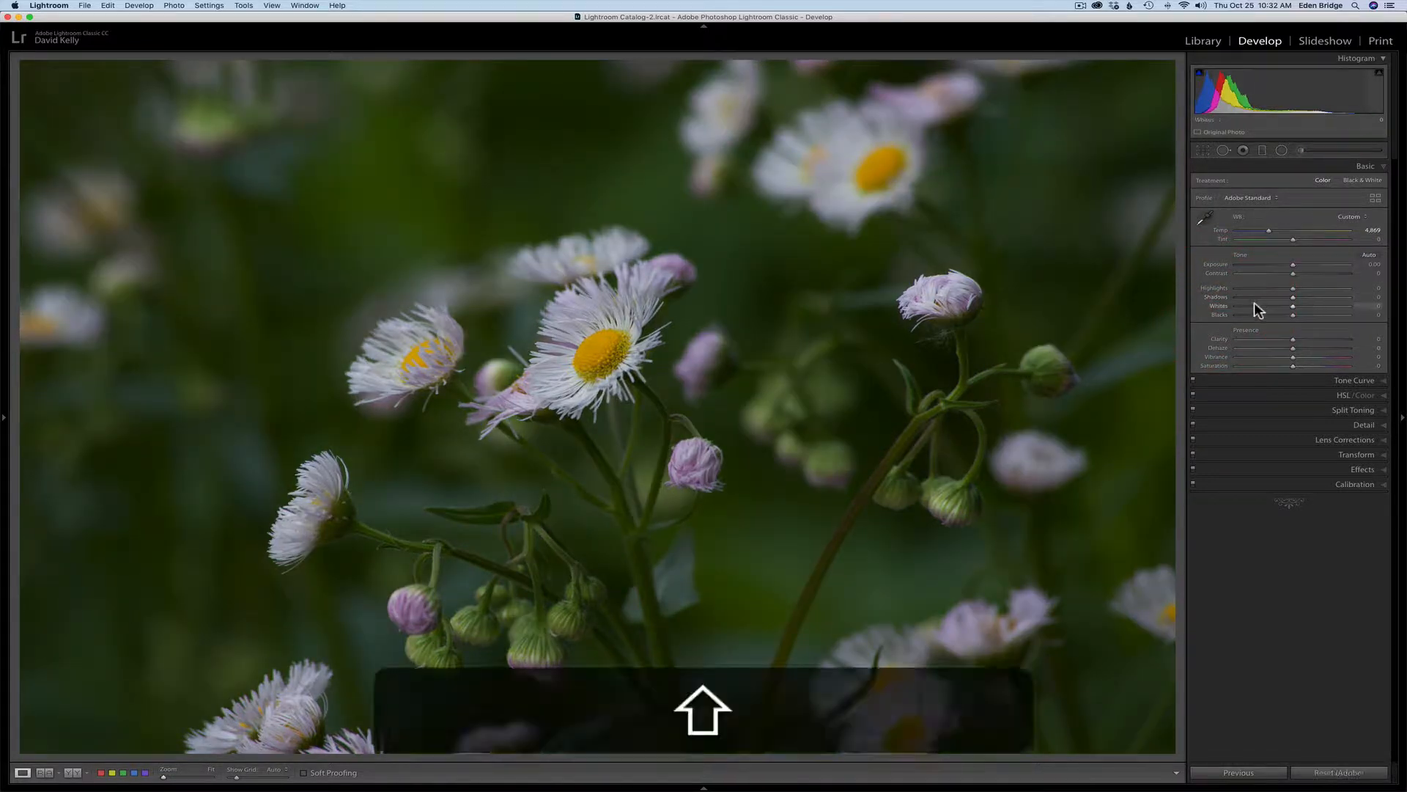
pyautogui.keyDown('shift'); pyautogui.doubleClick(1224, 315); pyautogui.keyUp('shift')
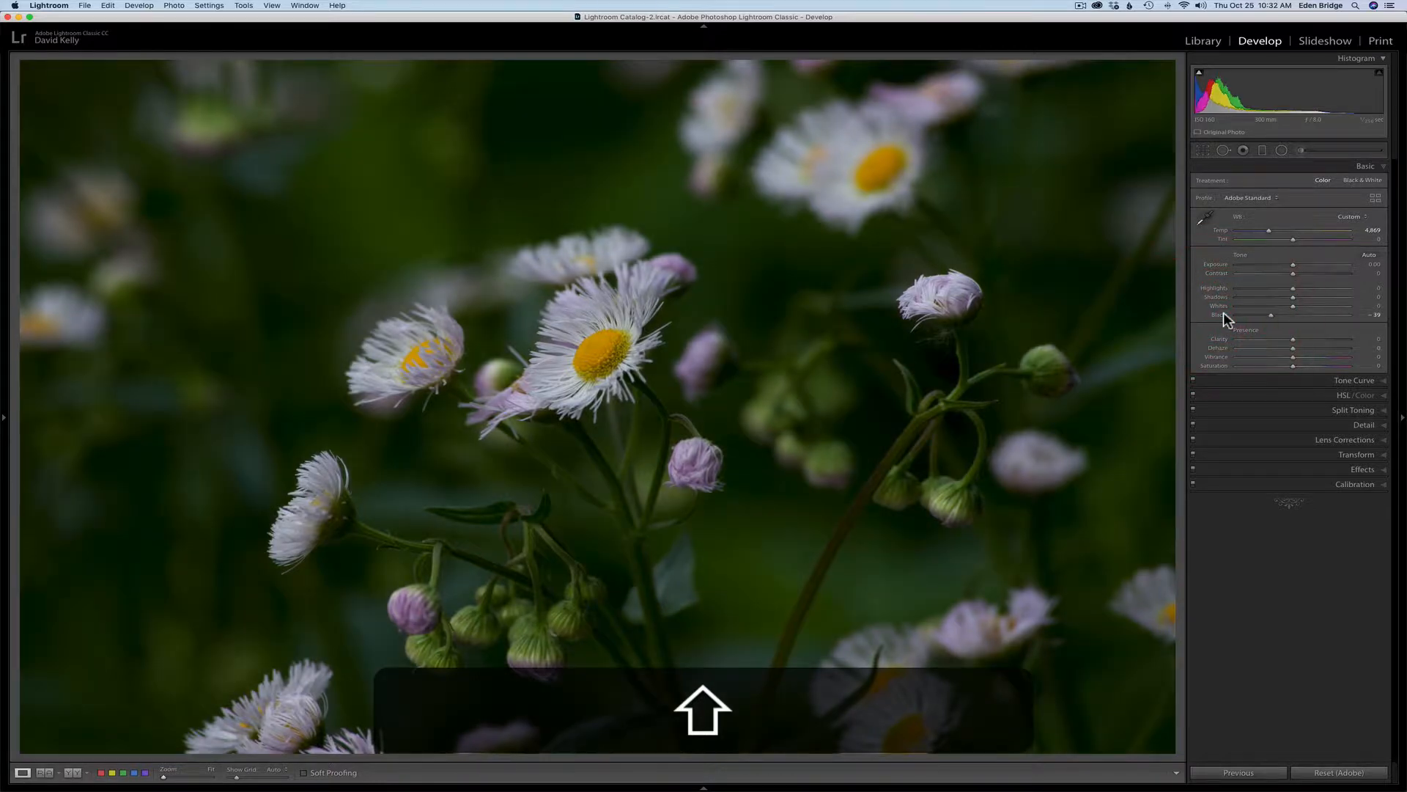
pyautogui.doubleClick(1224, 315)
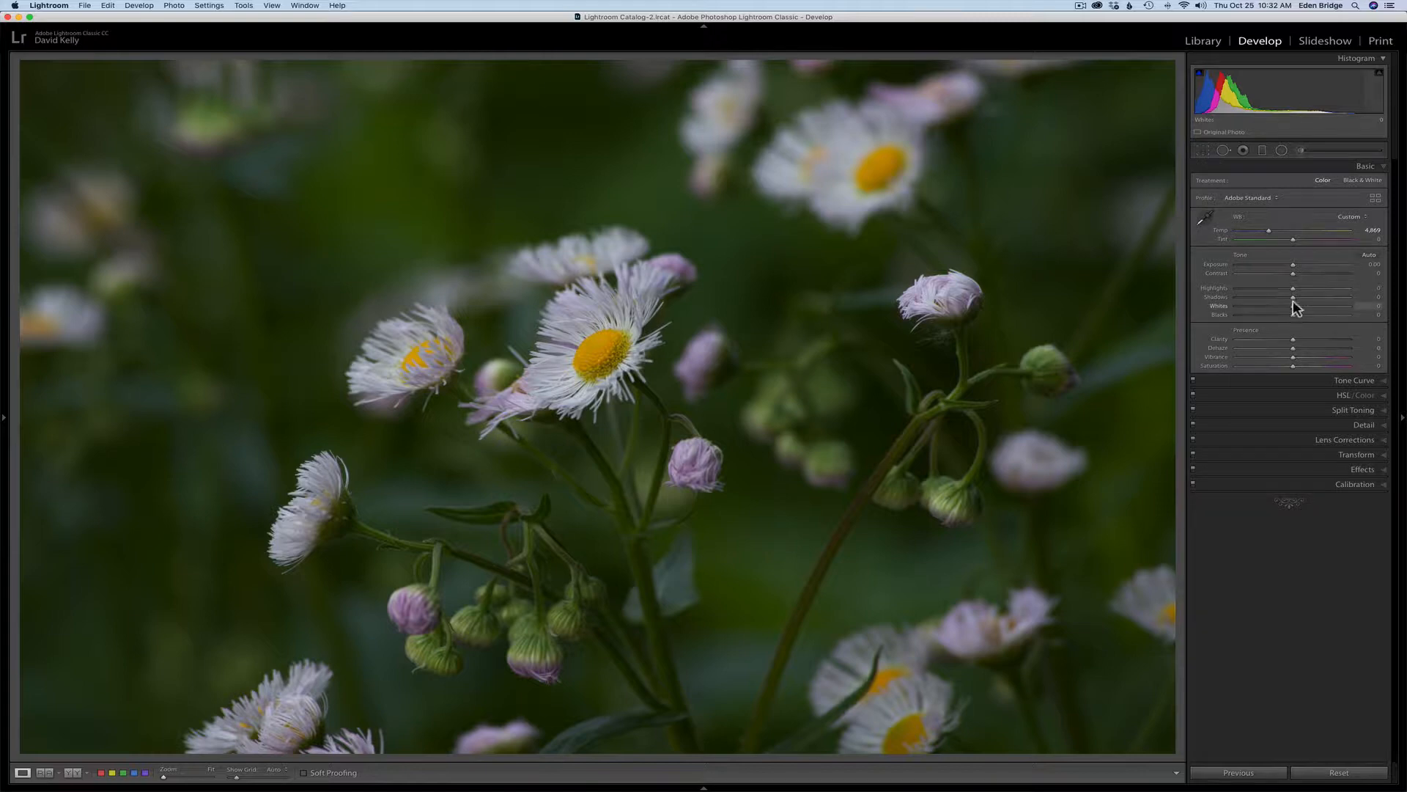
# Step: Set Whites to +54 and Blacks to +10, using the clipping preview to judge both limits
pyautogui.press('alt')
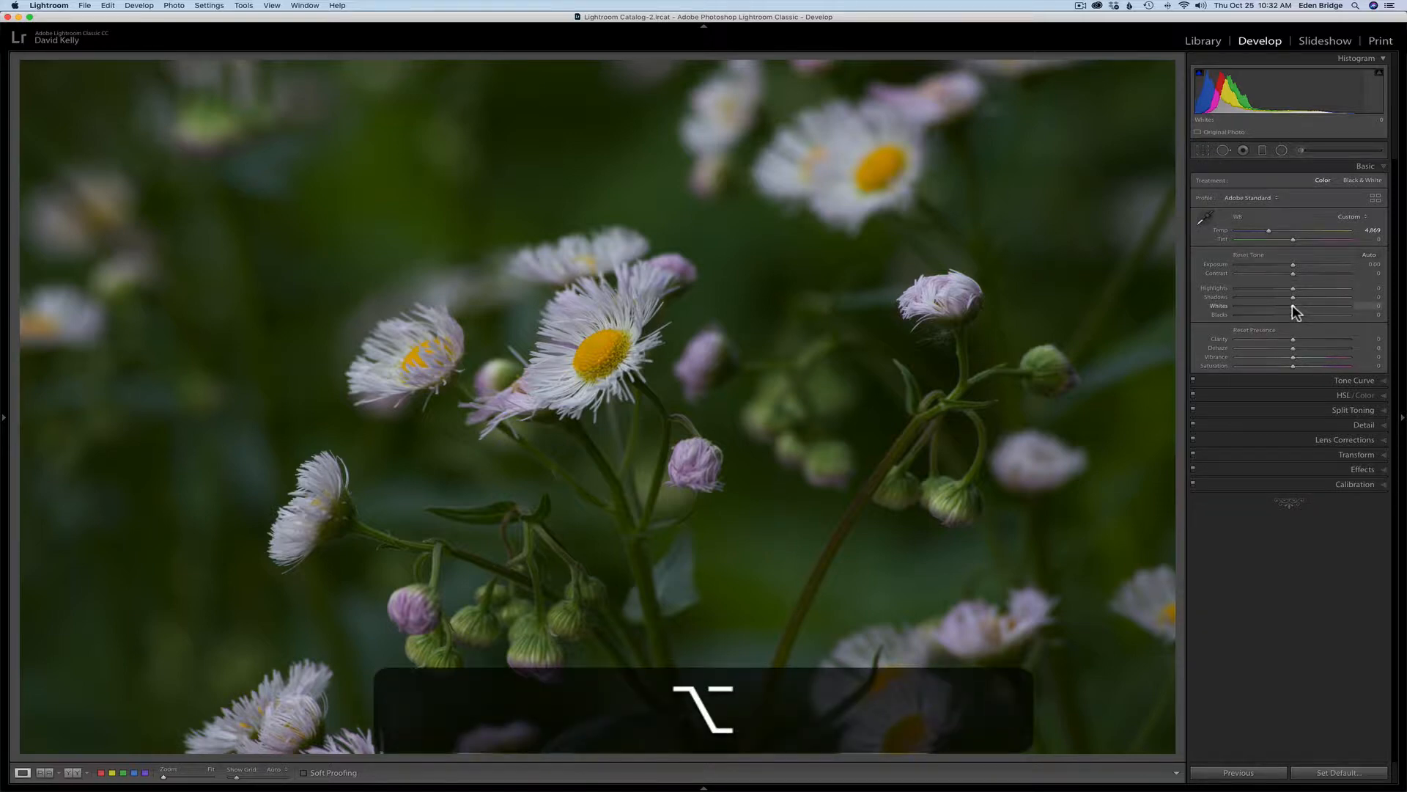
pyautogui.moveTo(1292, 305); pyautogui.dragTo(1330, 307)
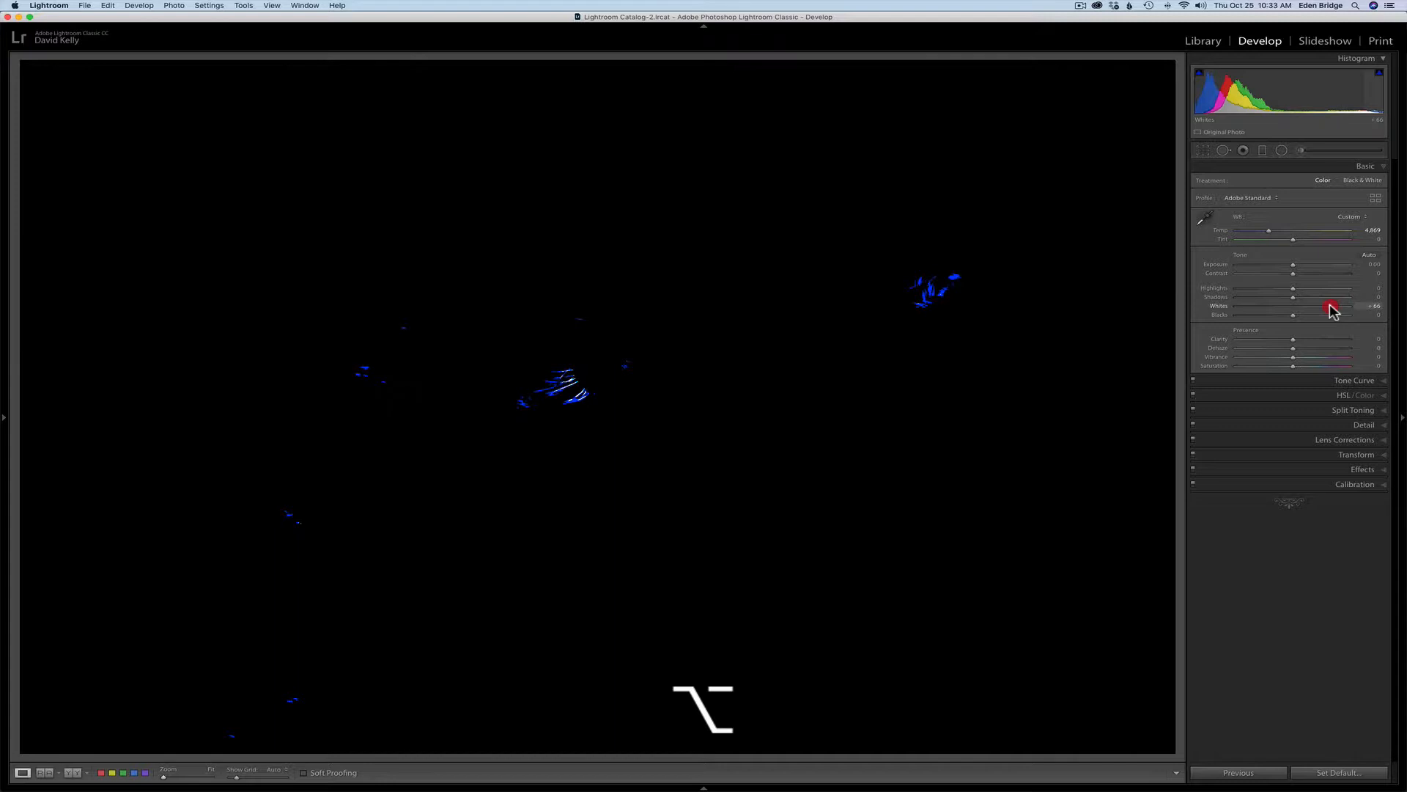
pyautogui.moveTo(1330, 306); pyautogui.dragTo(1323, 305)
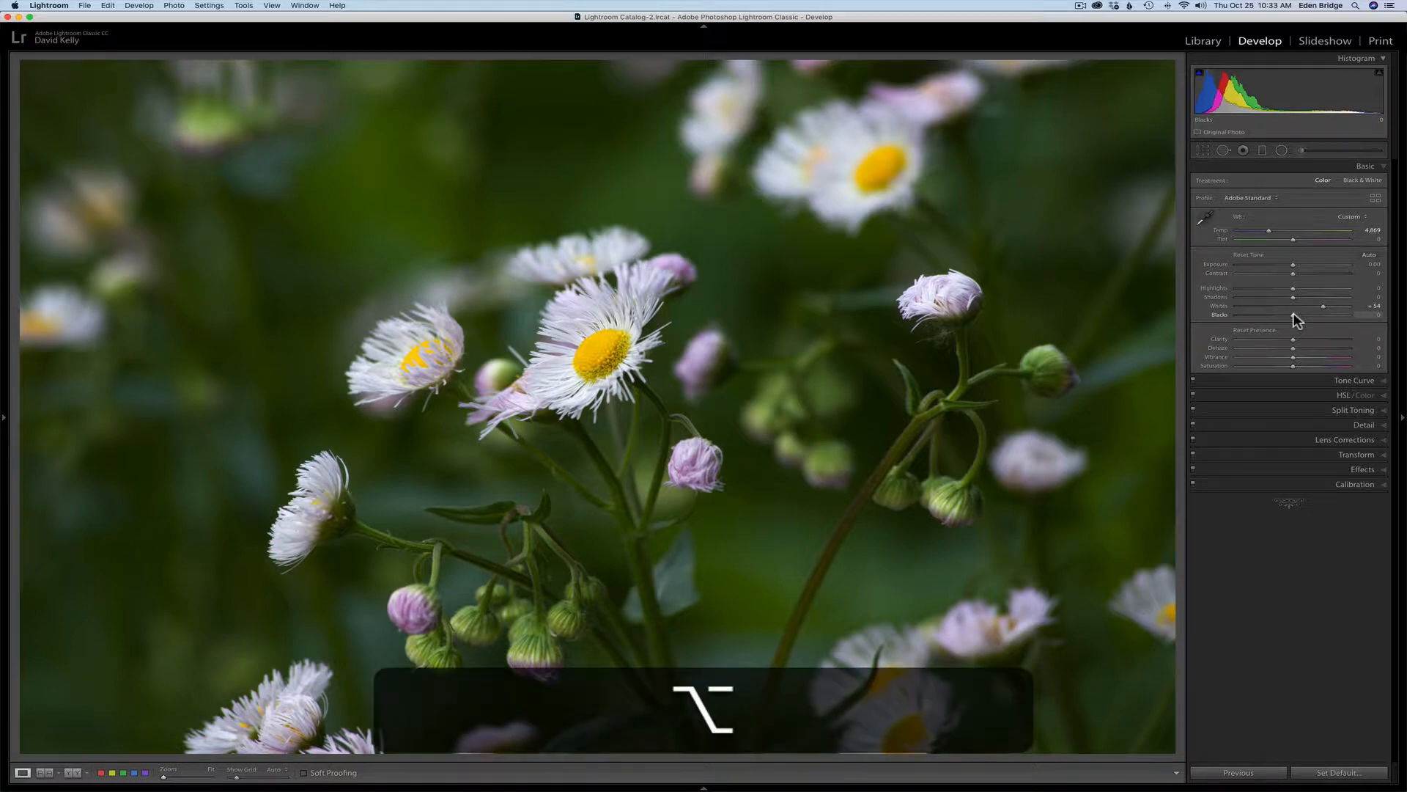
pyautogui.keyDown('alt'); pyautogui.click(1293, 314); pyautogui.keyUp('alt')
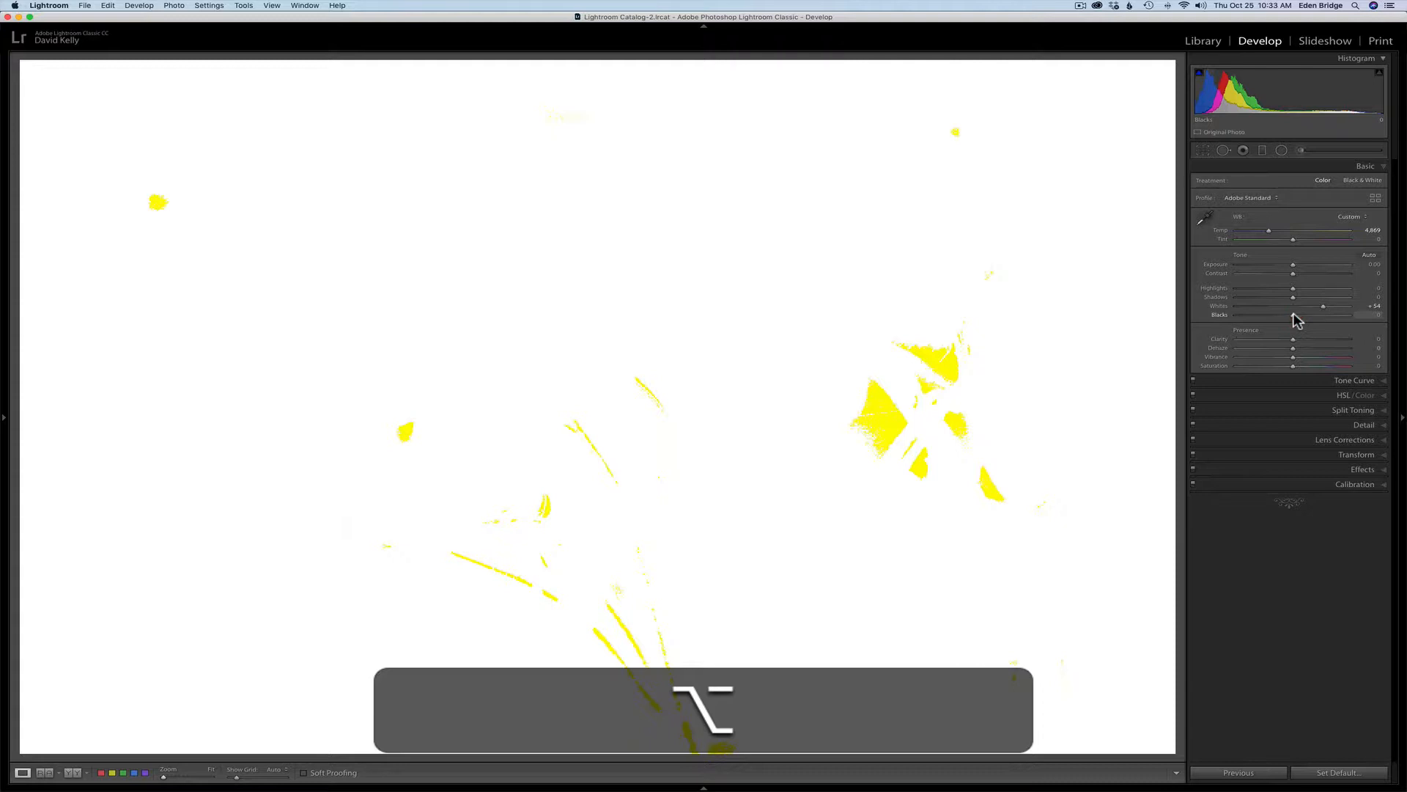
pyautogui.moveTo(1294, 315); pyautogui.dragTo(1304, 315)
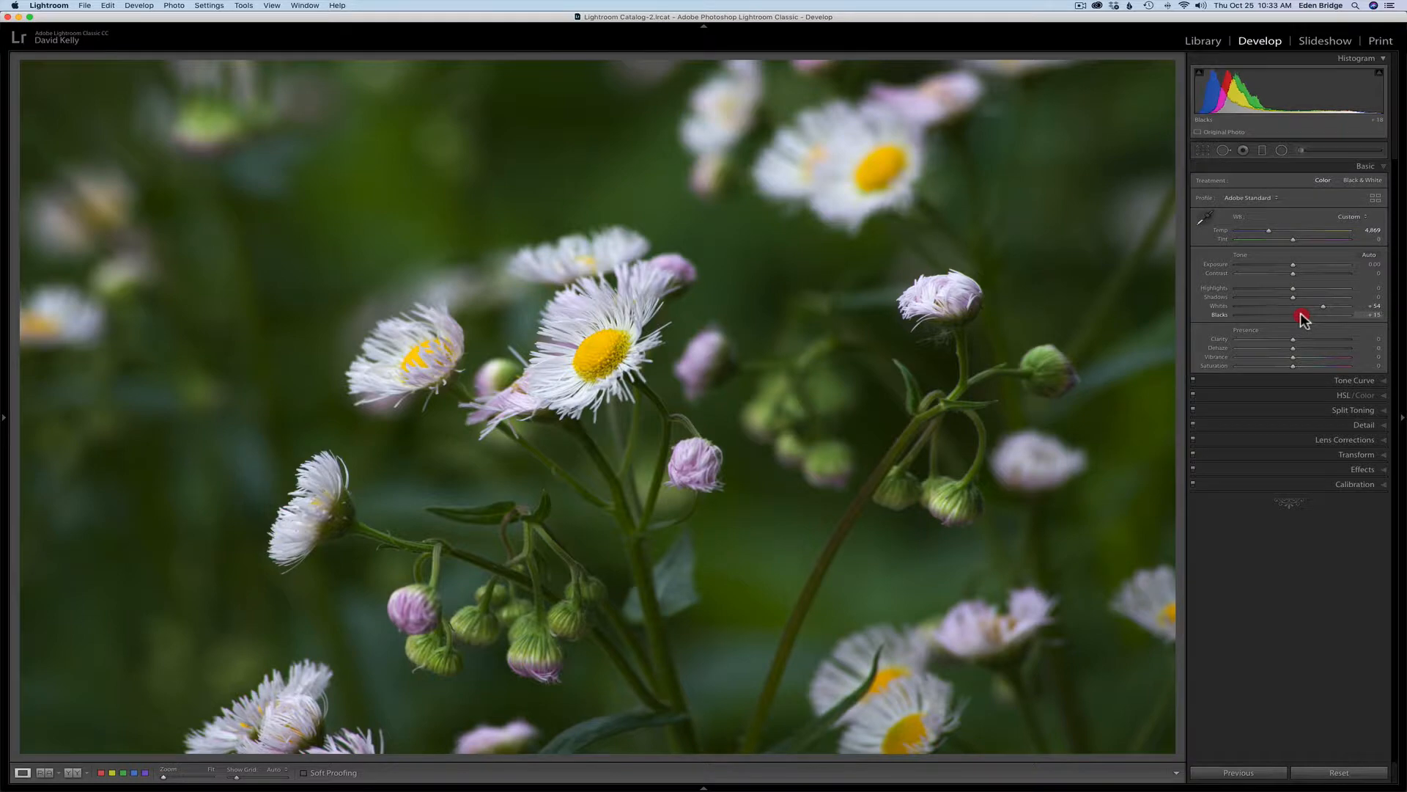
pyautogui.moveTo(1301, 317); pyautogui.dragTo(1298, 315)
pyautogui.moveTo(1299, 314)
pyautogui.mouseDown()
pyautogui.moveTo(1323, 316)
pyautogui.moveTo(1298, 311)
pyautogui.mouseUp()
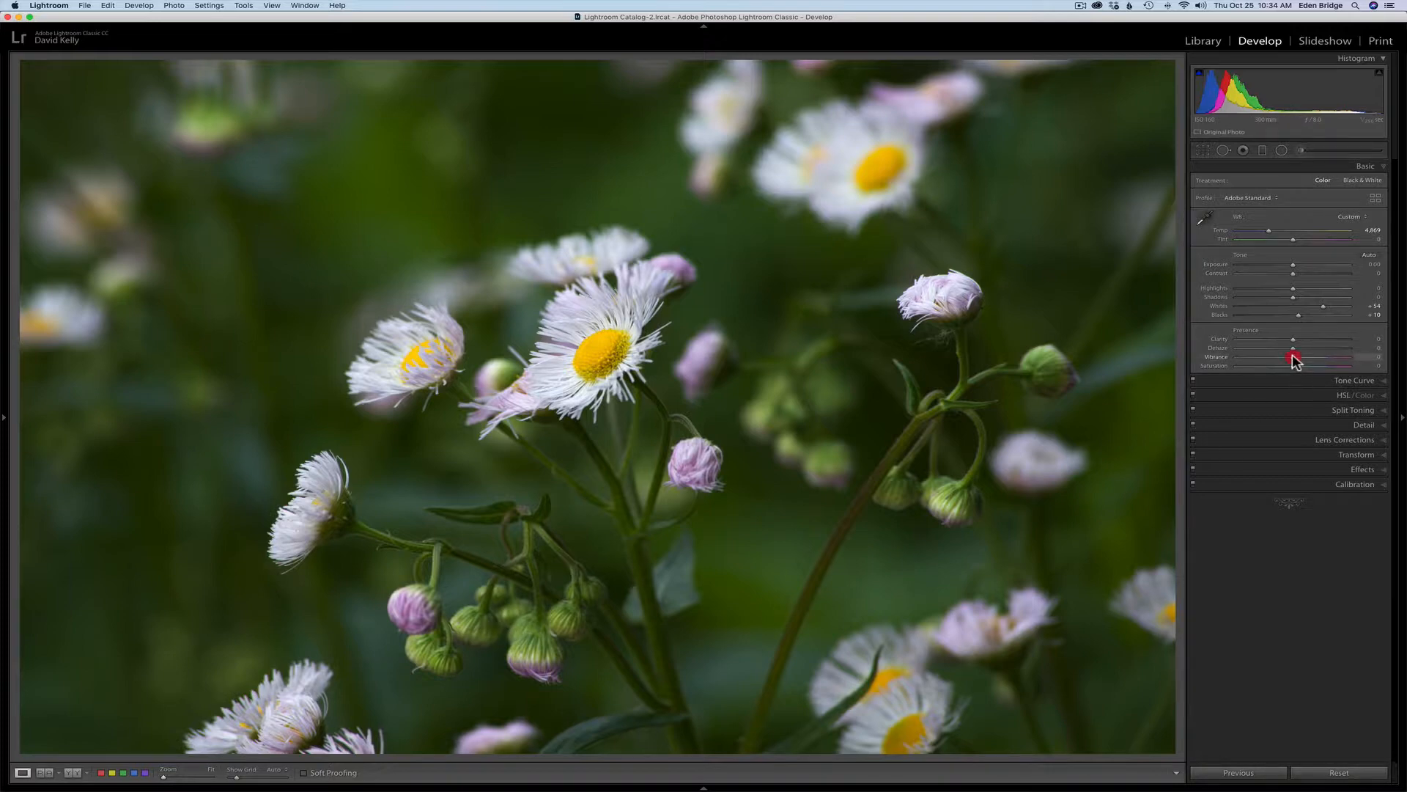
# Step: Raise Vibrance to +58, and reduce the HSL saturation of green to about -23 and yellow to -1
pyautogui.moveTo(1294, 359); pyautogui.dragTo(1325, 362)
pyautogui.click(1325, 355)
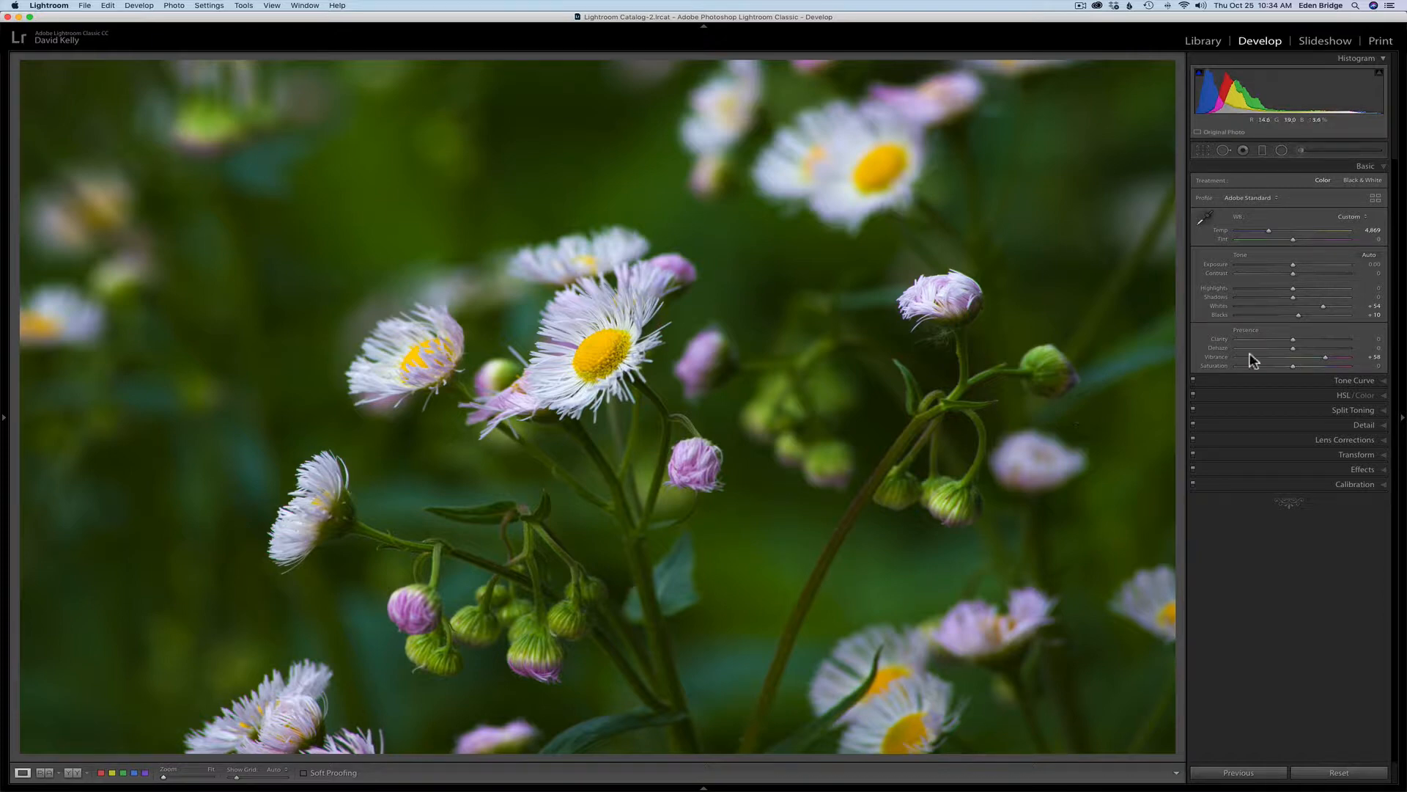
pyautogui.click(1321, 394)
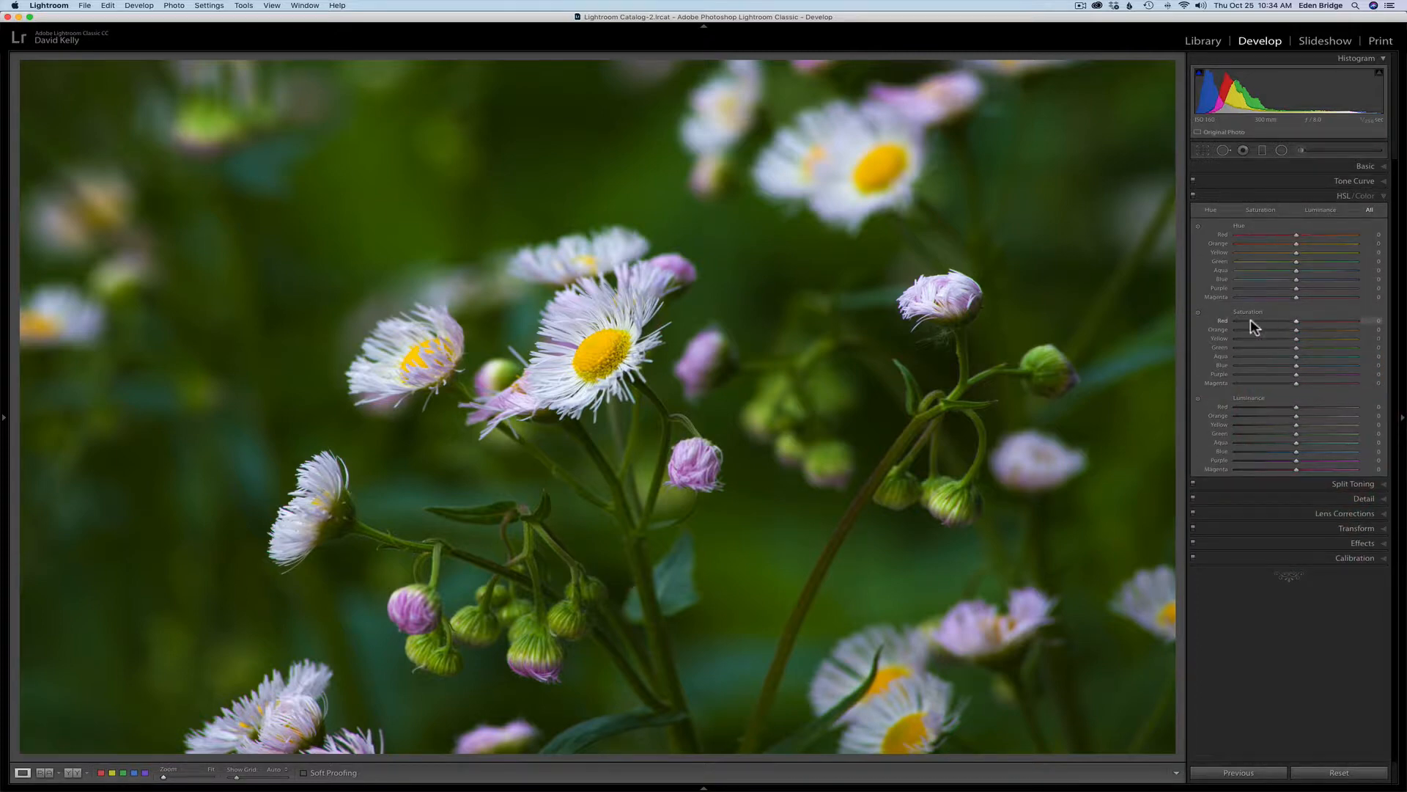
pyautogui.click(1198, 312)
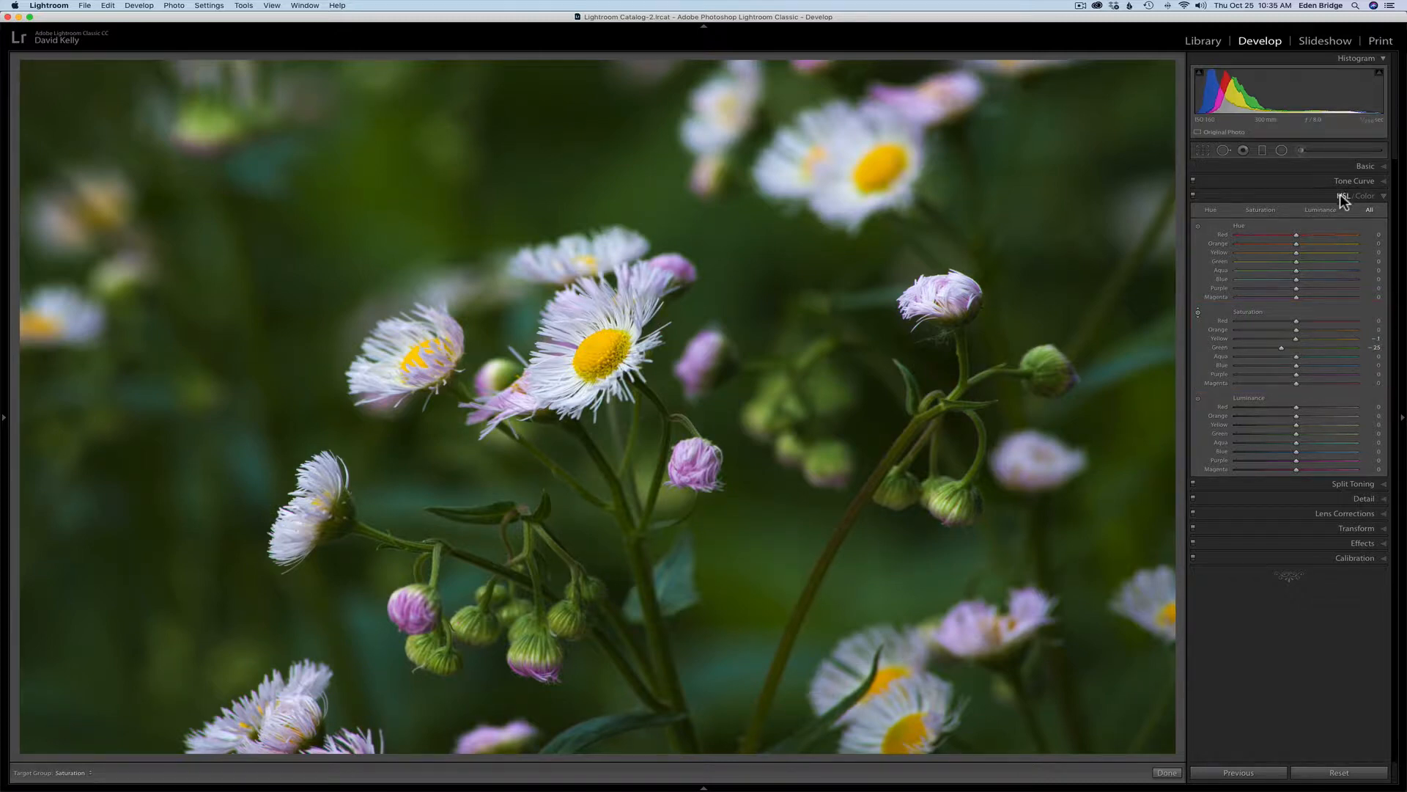
# Step: Remove chromatic aberration and enable the lens profile corrections for the photo
pyautogui.click(1337, 513)
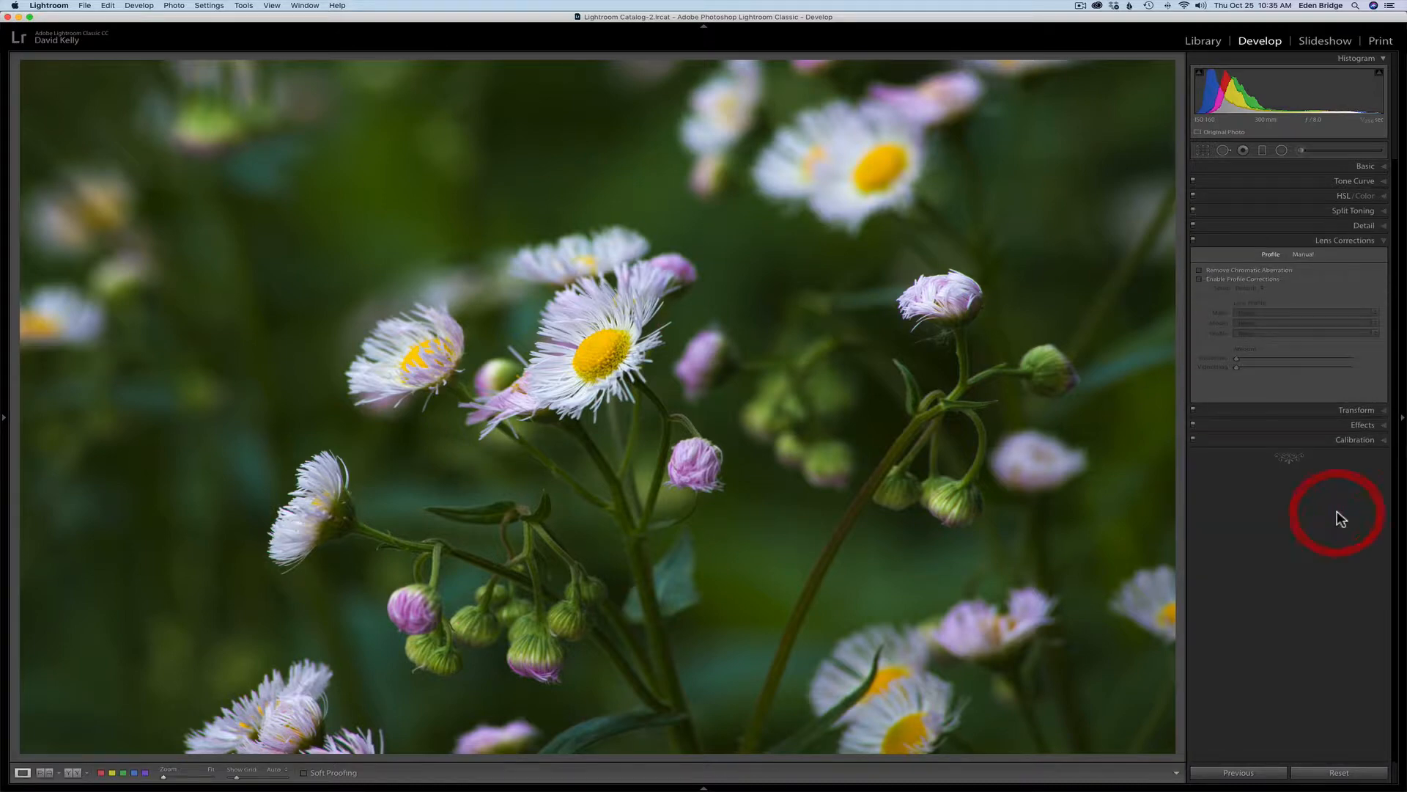
pyautogui.click(1199, 269)
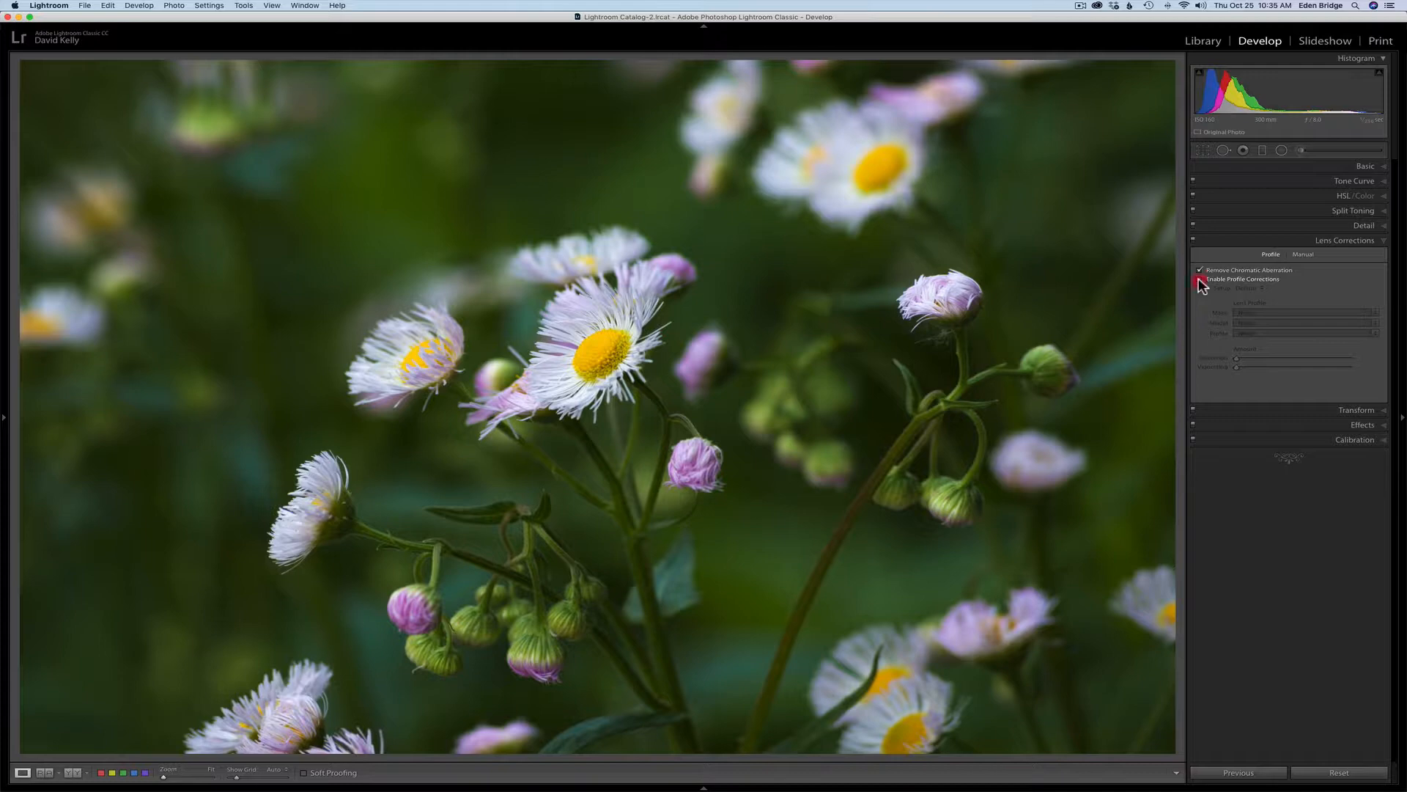
pyautogui.click(1199, 278)
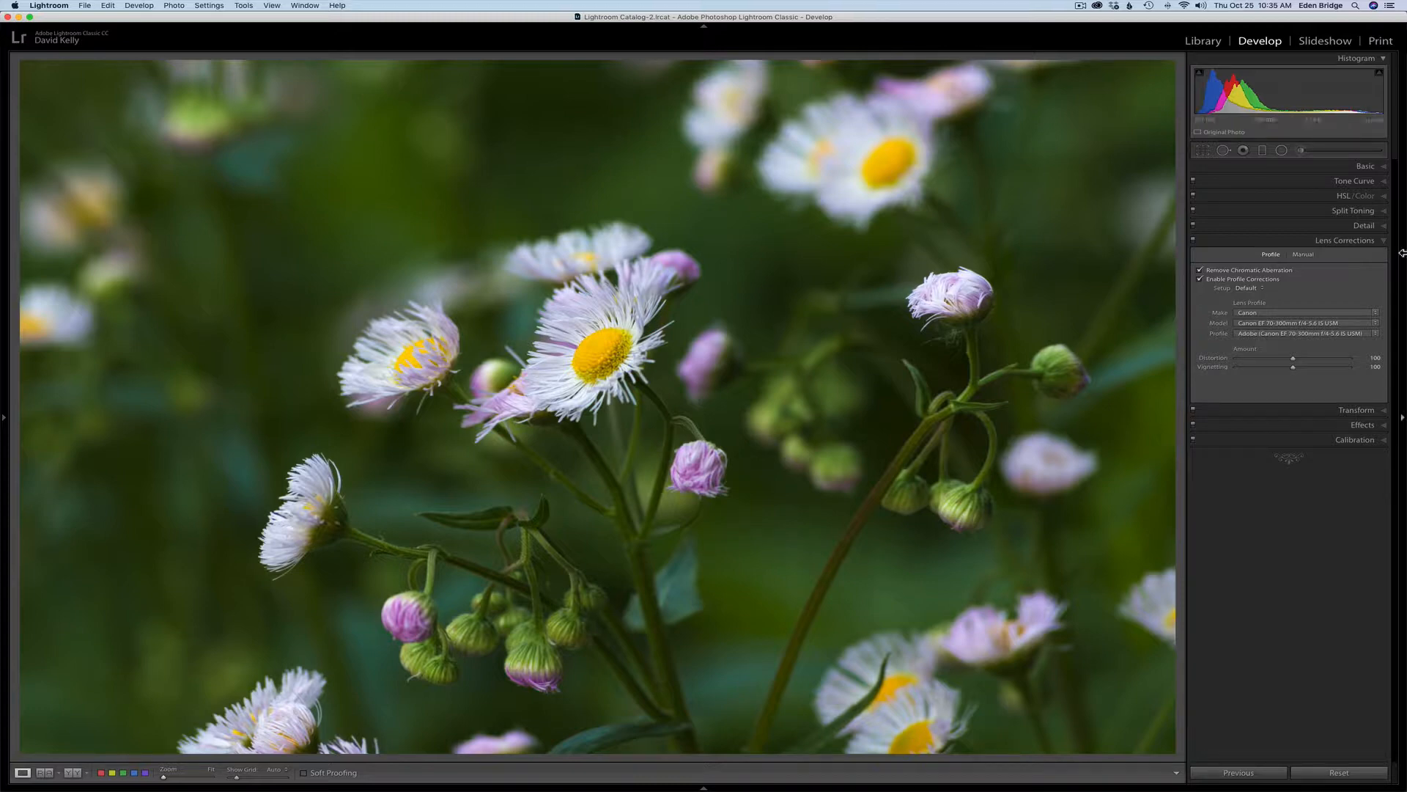
pyautogui.click(1333, 241)
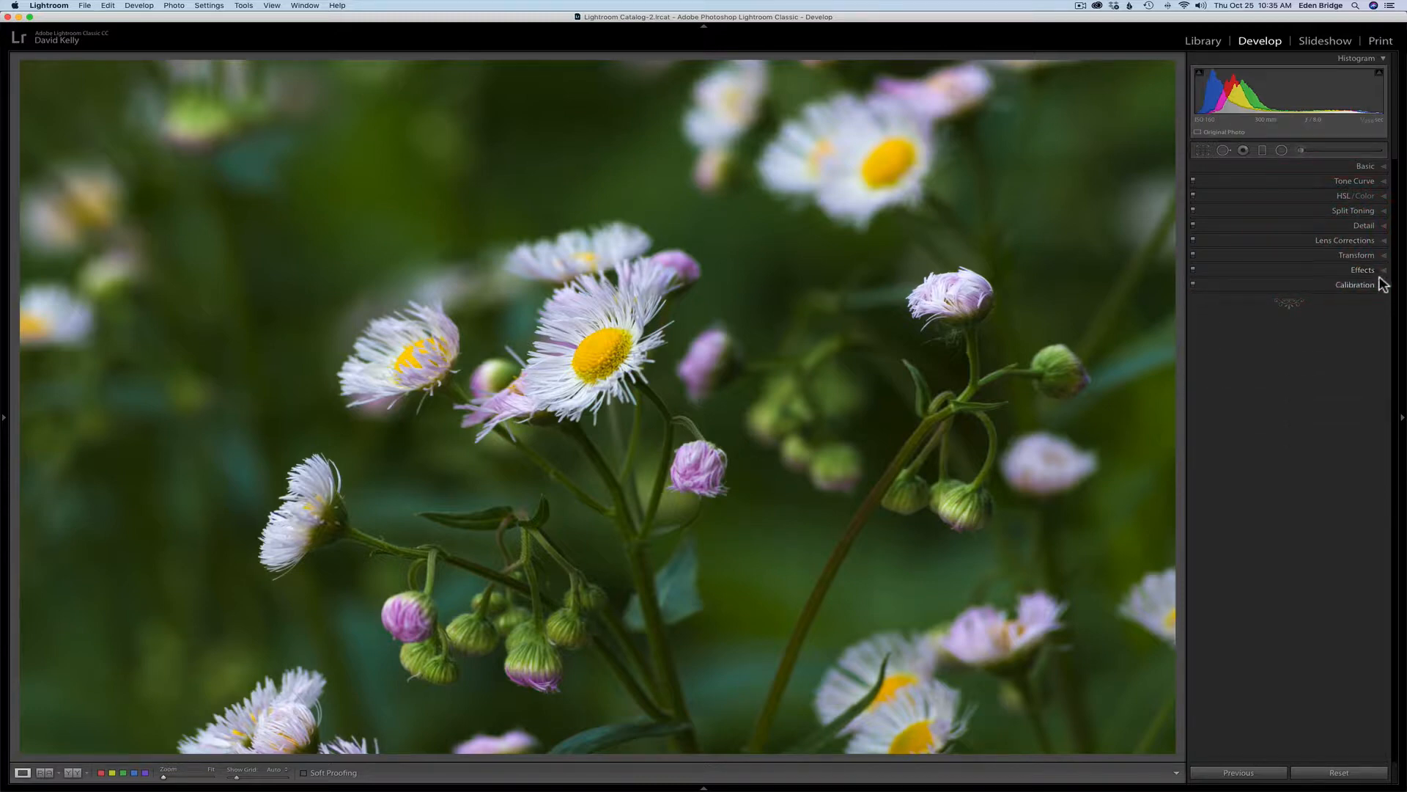
# Step: Set luminance noise reduction to 18, judging the effect close up on the central daisy
pyautogui.click(1354, 225)
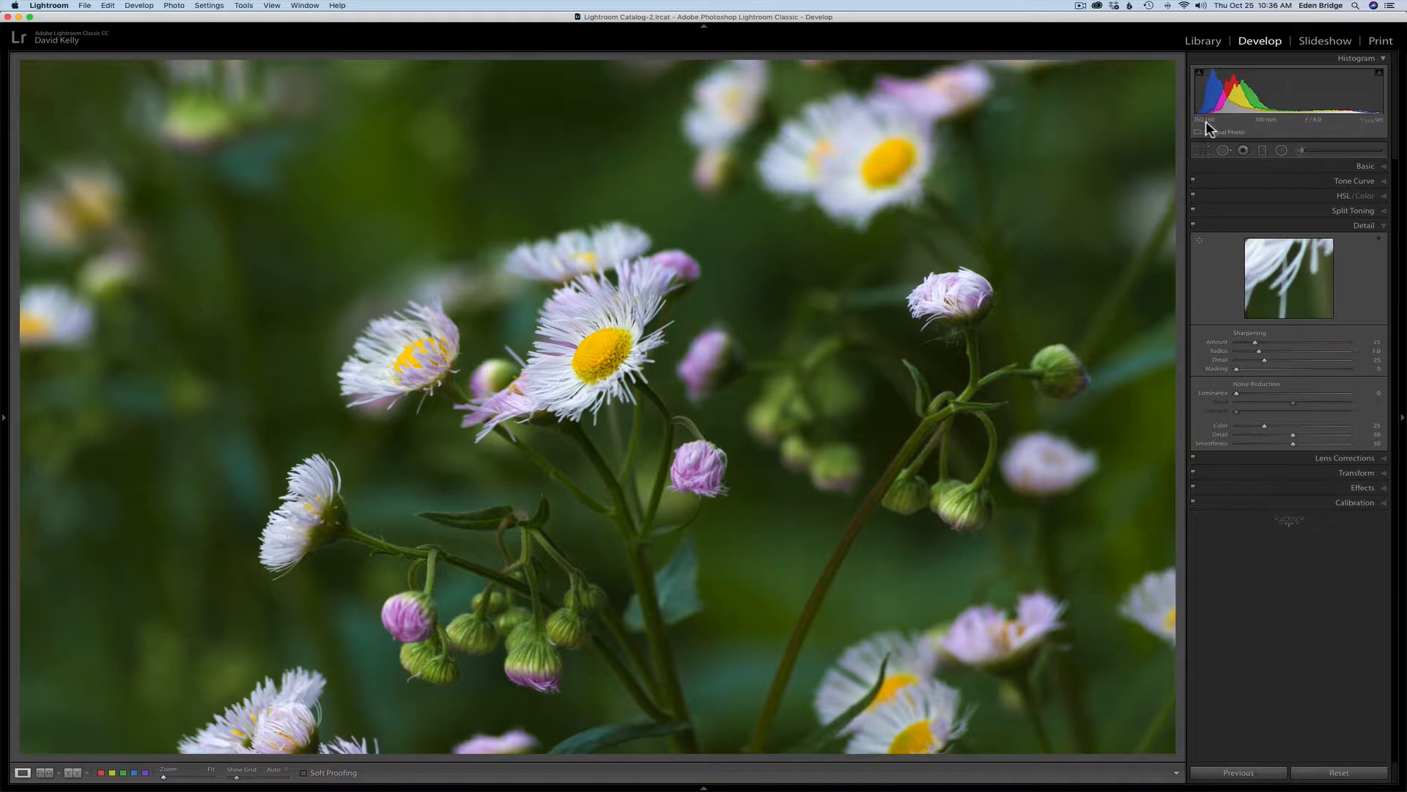
pyautogui.click(689, 309)
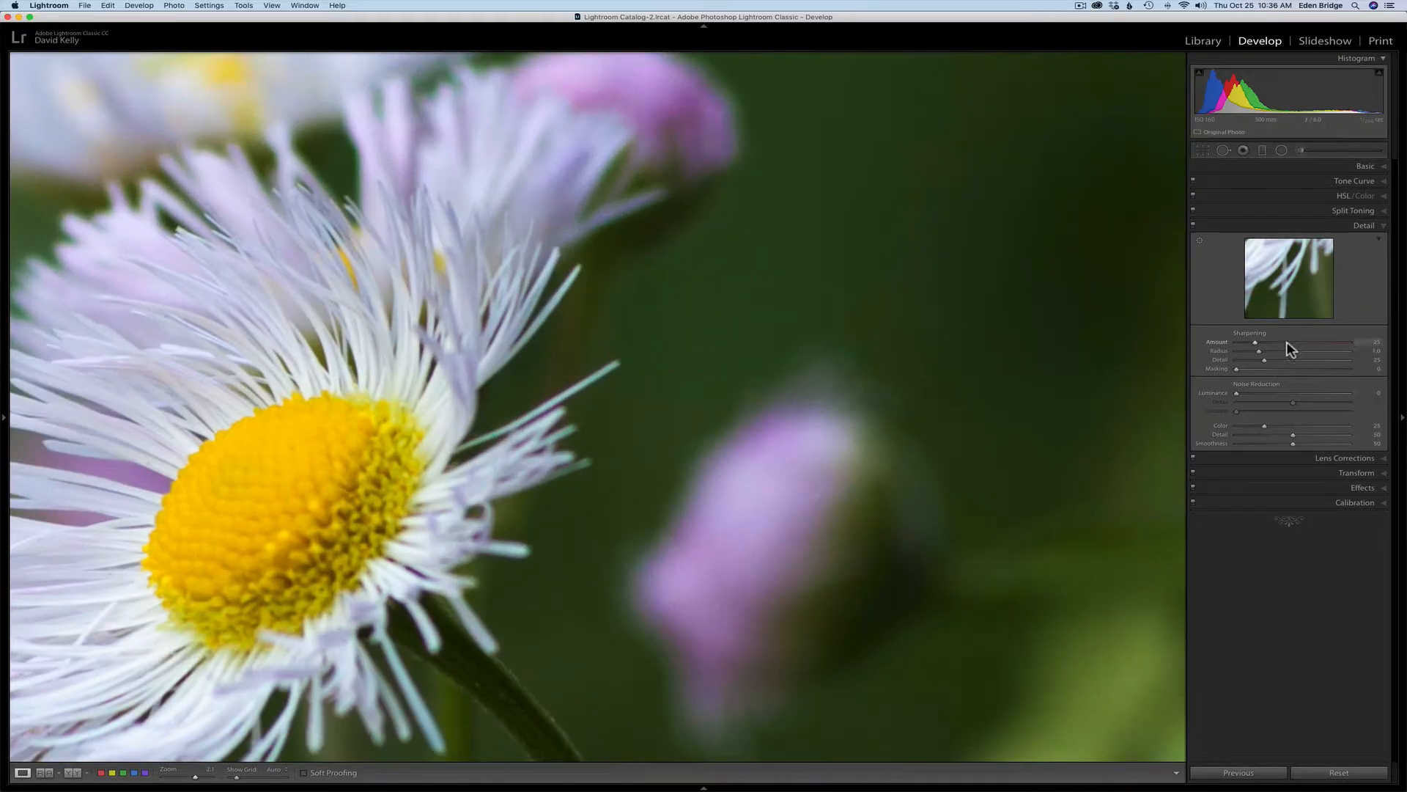
pyautogui.moveTo(1237, 393); pyautogui.dragTo(1257, 397)
pyautogui.moveTo(1259, 398); pyautogui.dragTo(1258, 396)
pyautogui.click(909, 297)
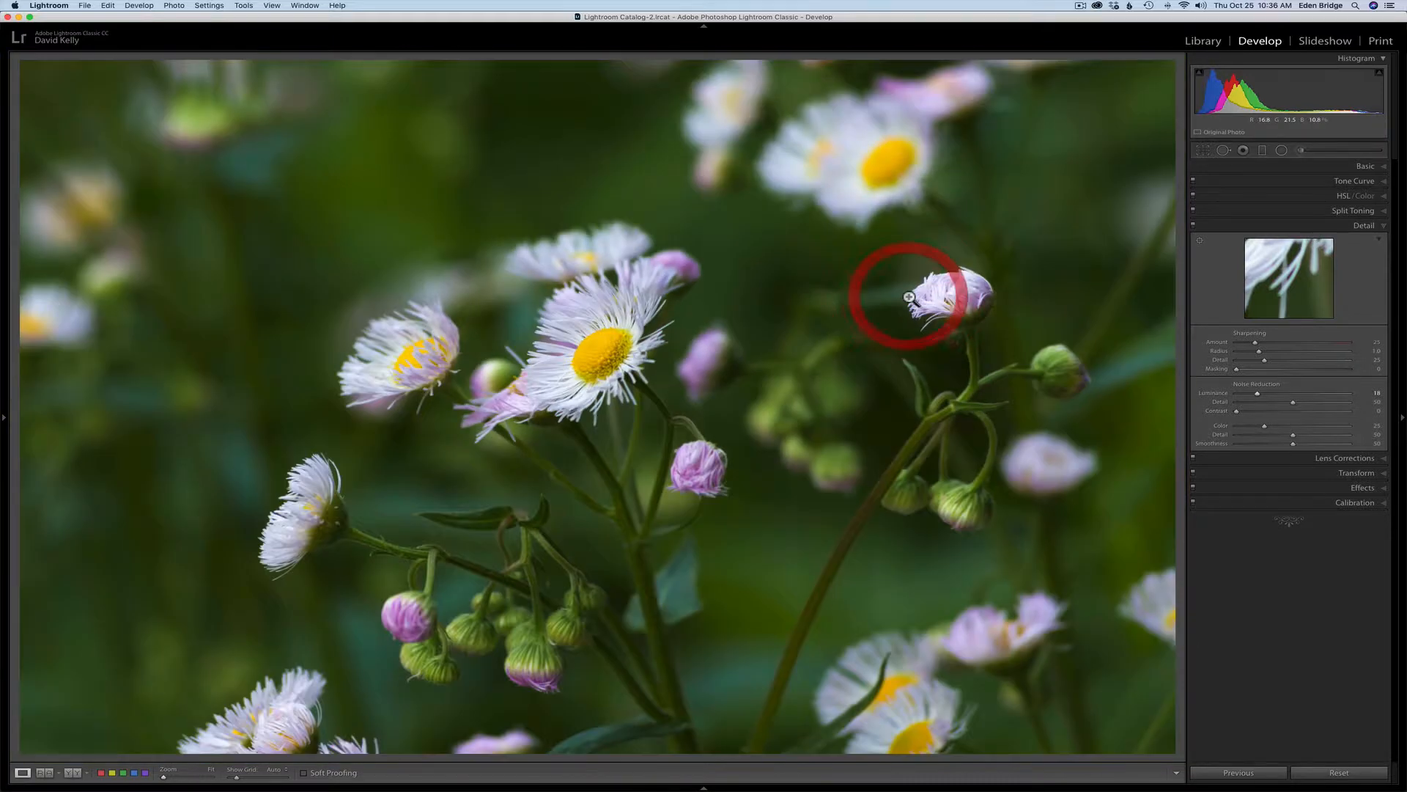
pyautogui.click(1312, 225)
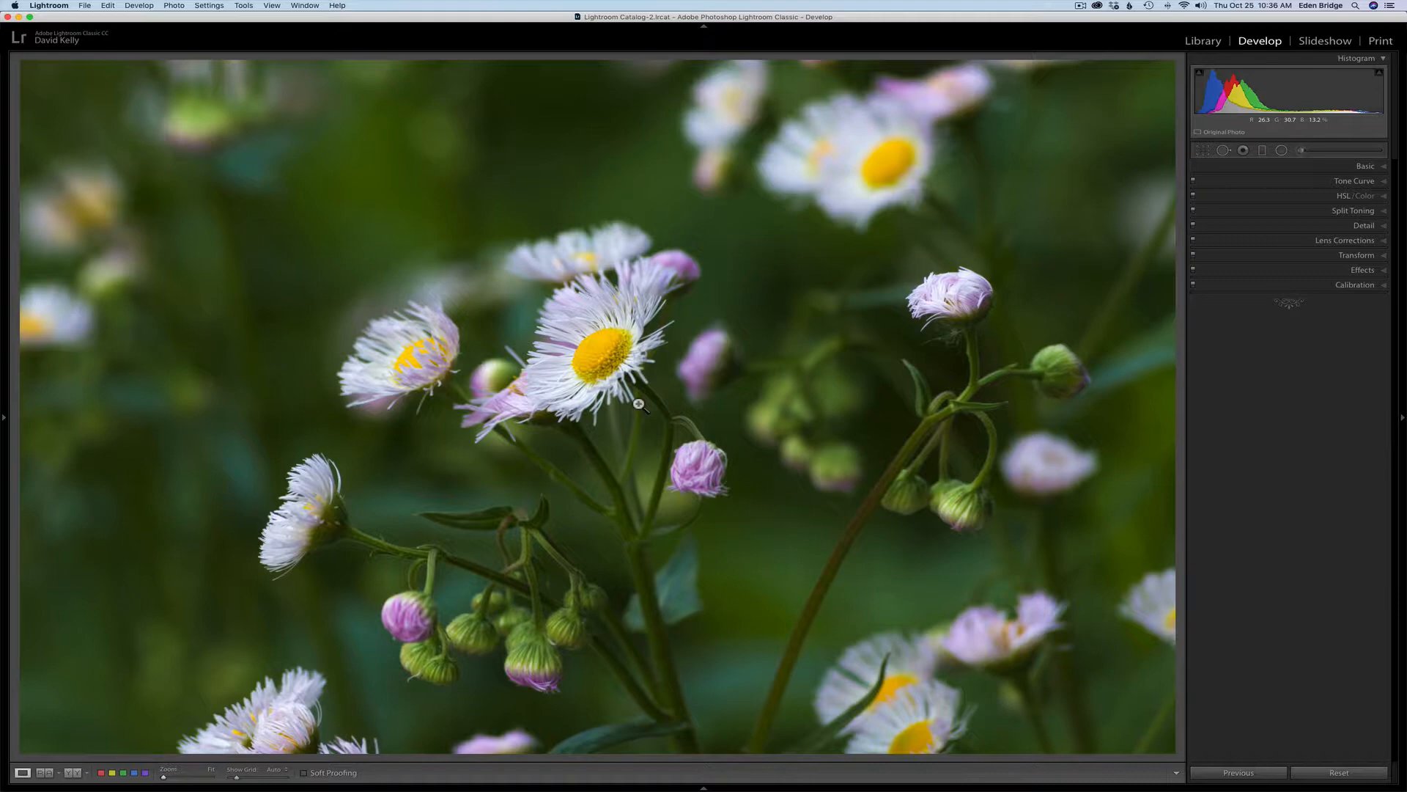
# Step: Compare the edited daisy photo with its before version
pyautogui.press('\\')
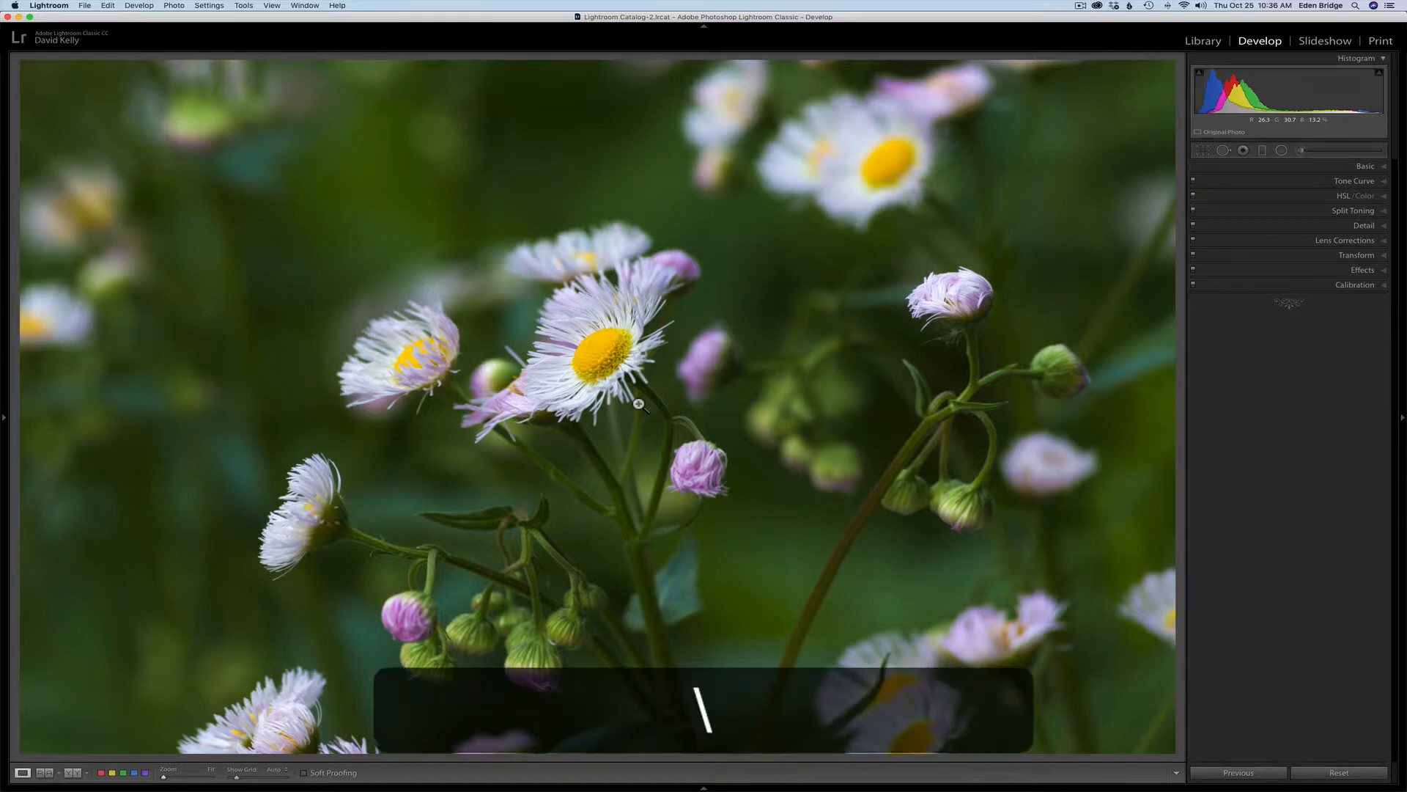
pyautogui.press('\\')
pyautogui.press('\\')
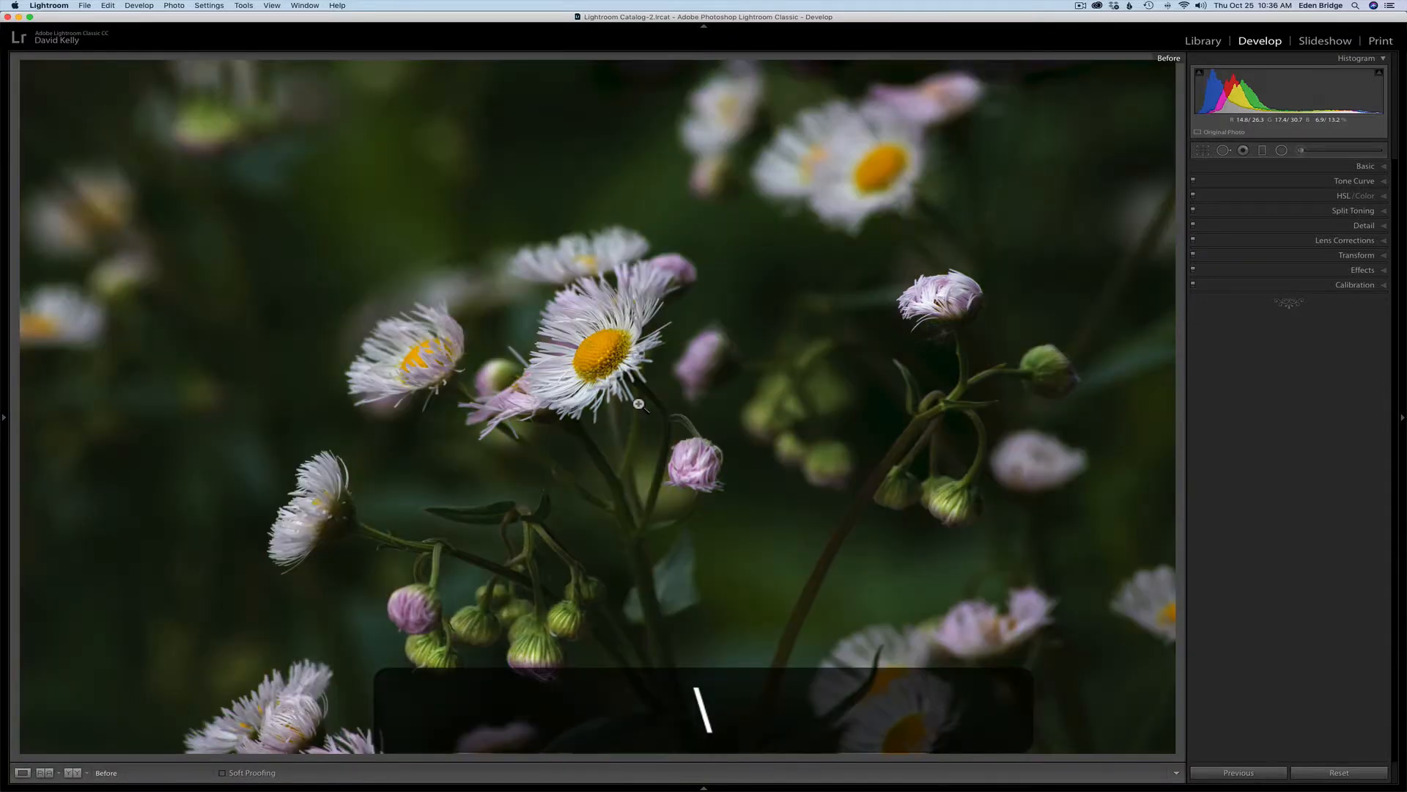
# Step: Return to the edited version of the daisy photo and open it for editing in Adobe Photoshop CC 2019
pyautogui.press('\\')
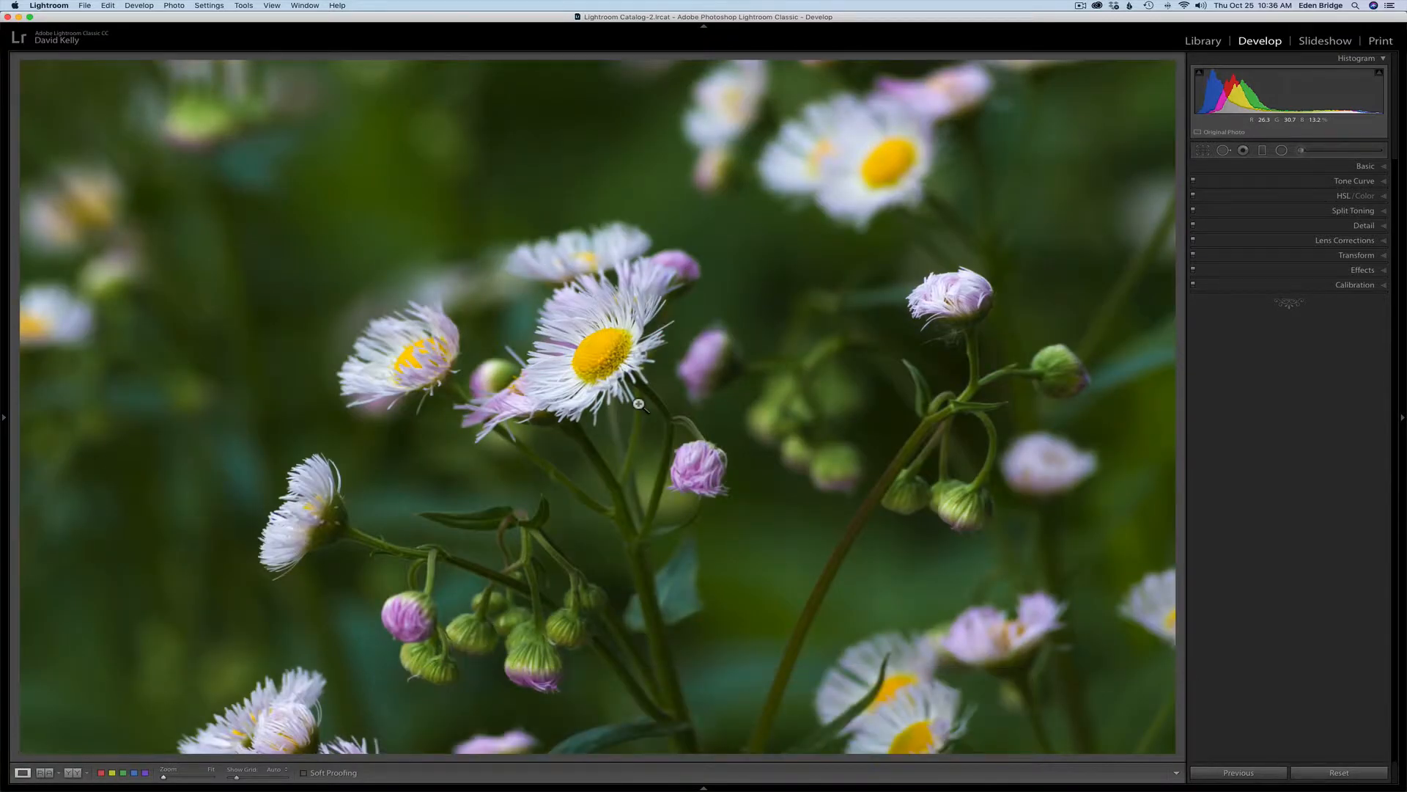
pyautogui.rightClick(617, 356)
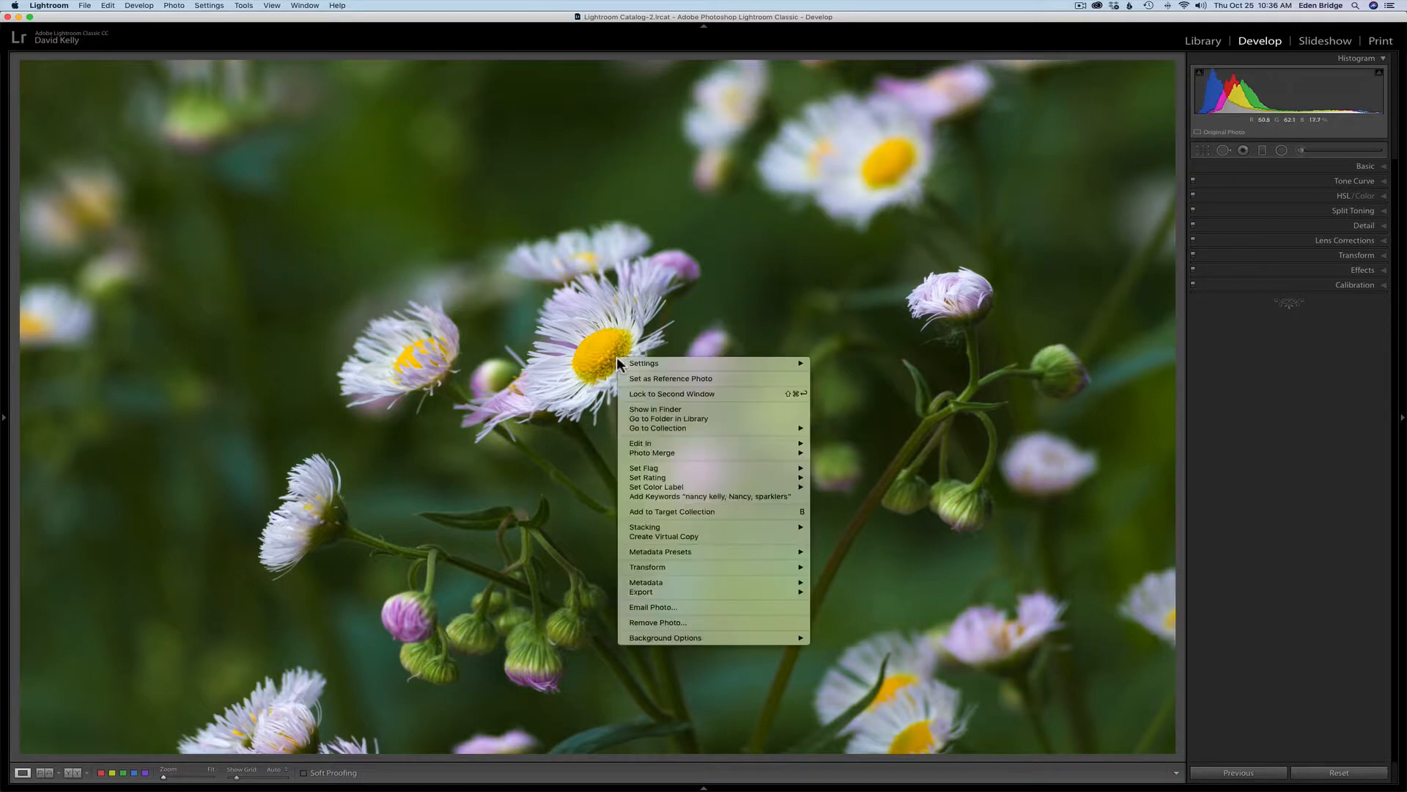
pyautogui.moveTo(691, 441)
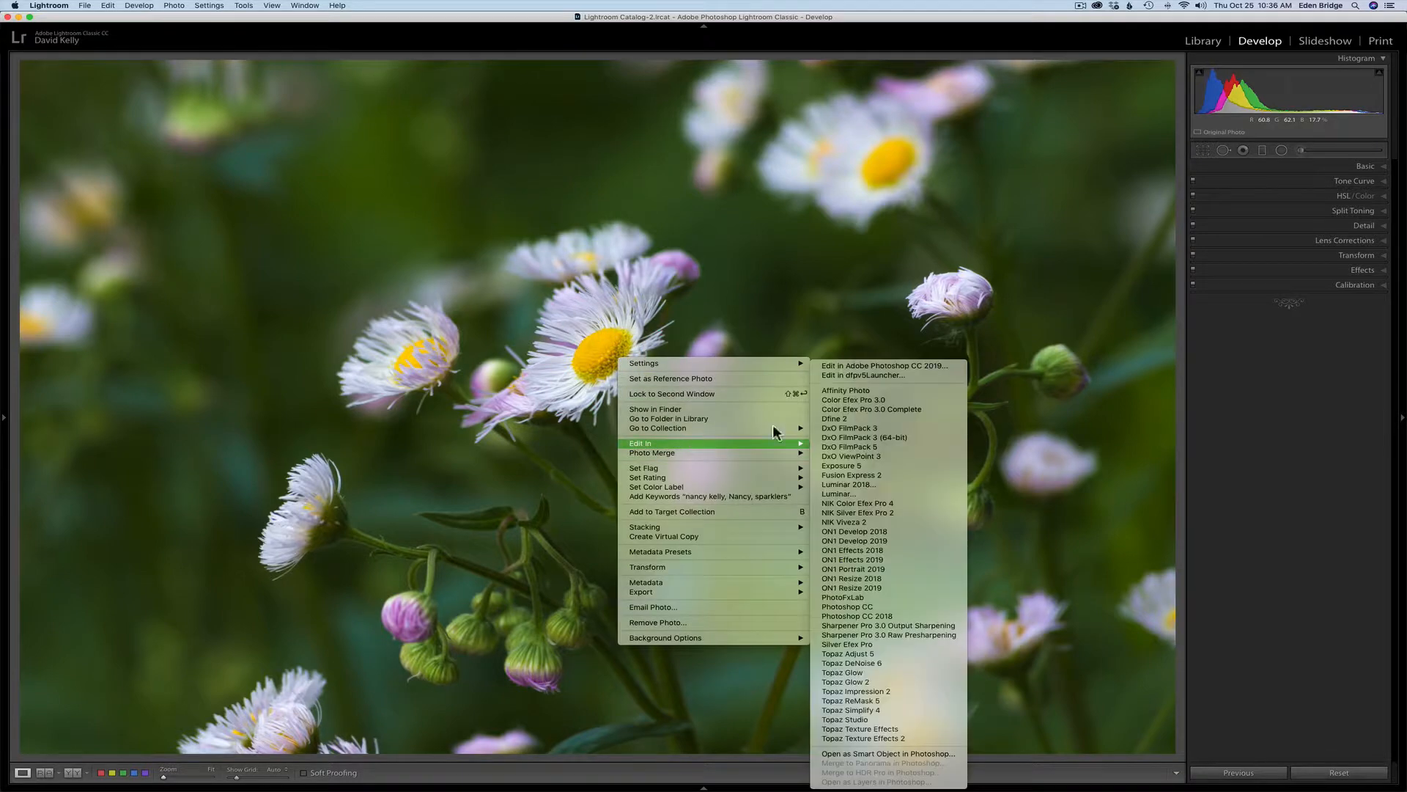
pyautogui.click(865, 365)
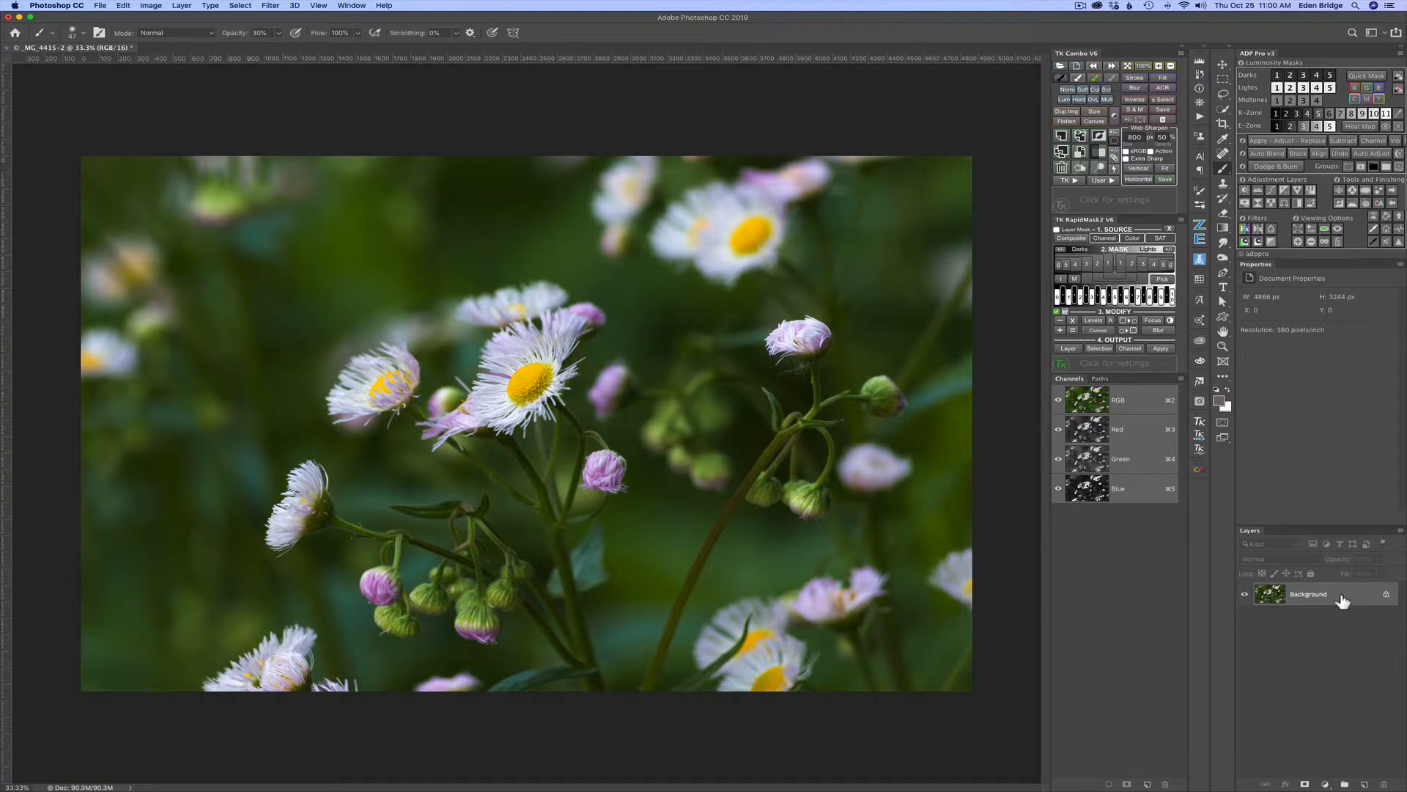
# Step: Duplicate the background layer and start an Iris Blur on the copy
pyautogui.press('super+j')
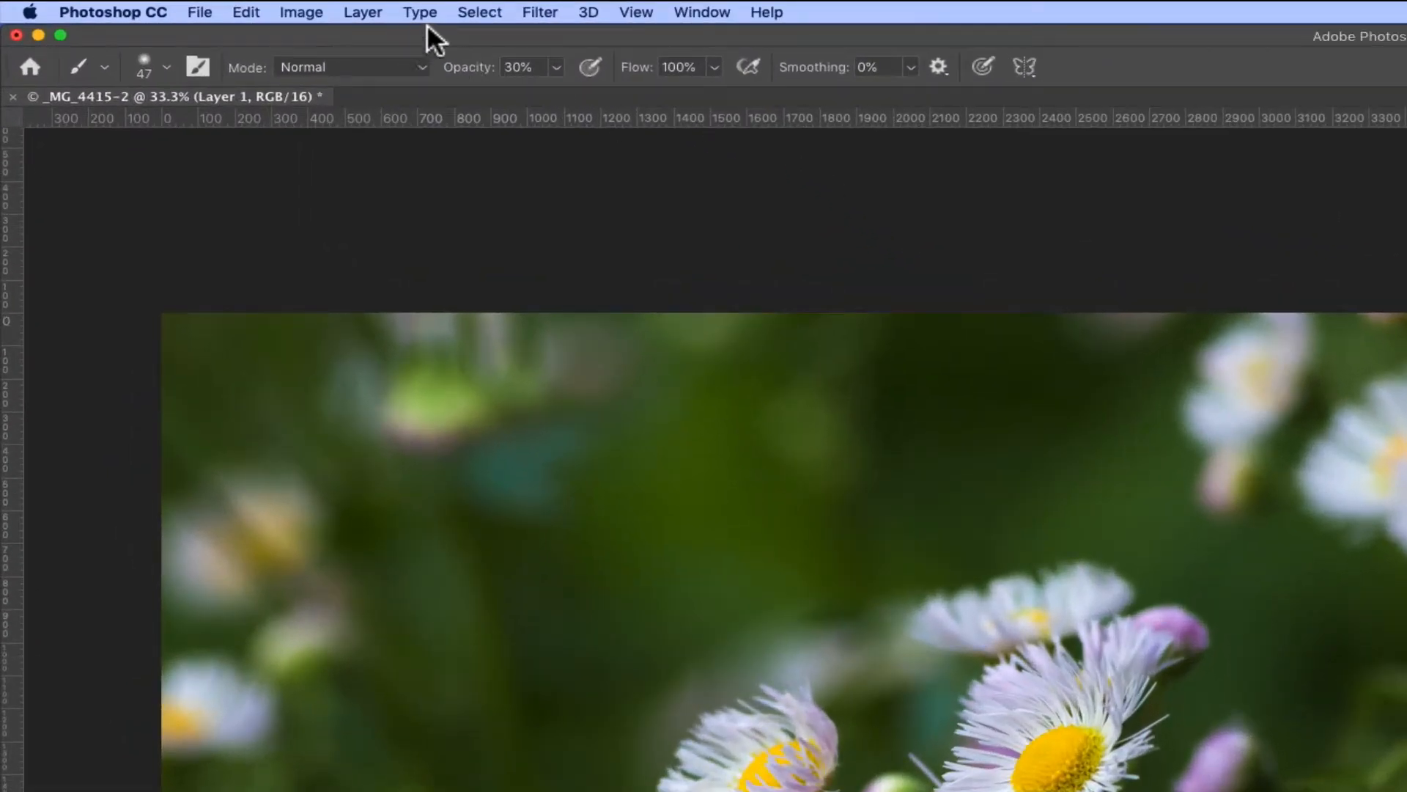
pyautogui.click(538, 11)
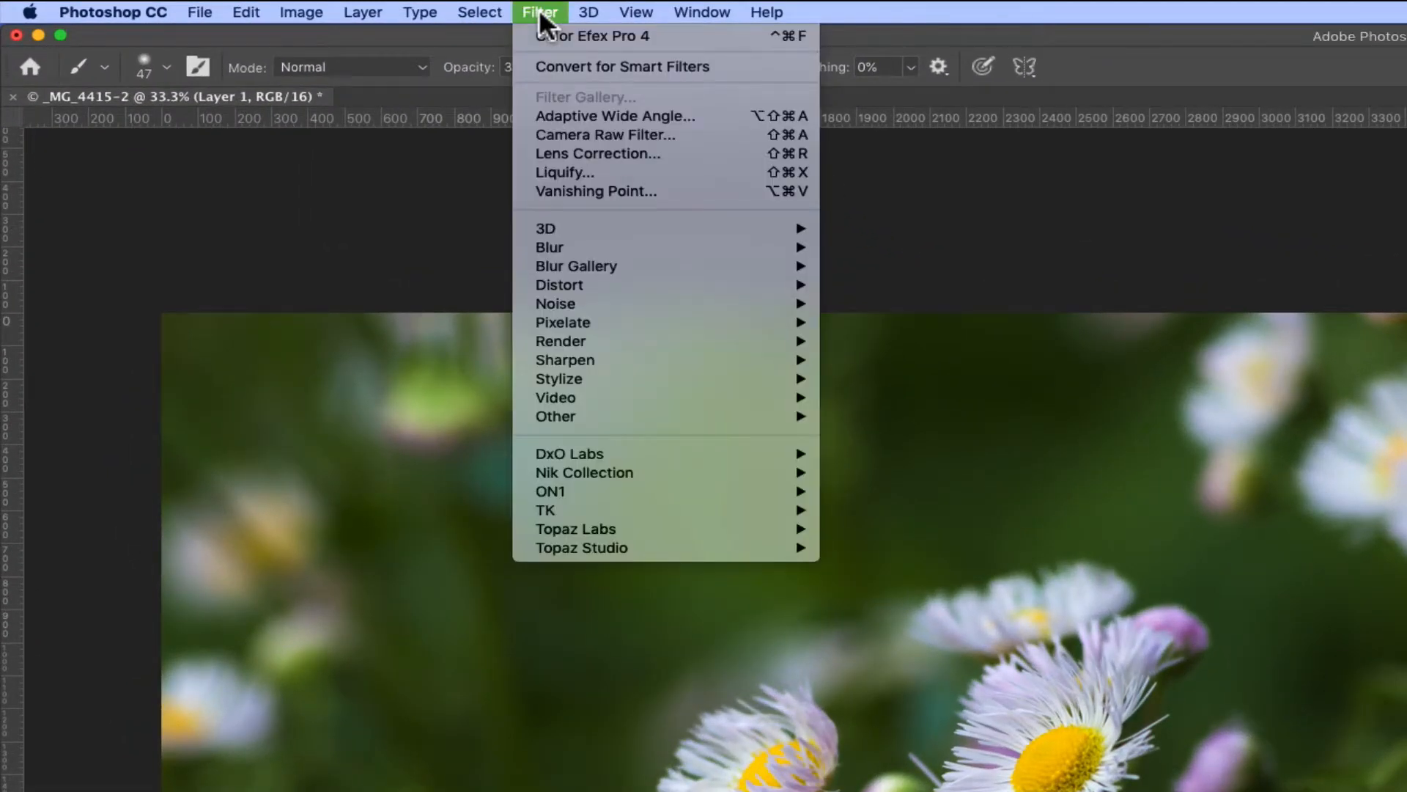
pyautogui.moveTo(606, 264)
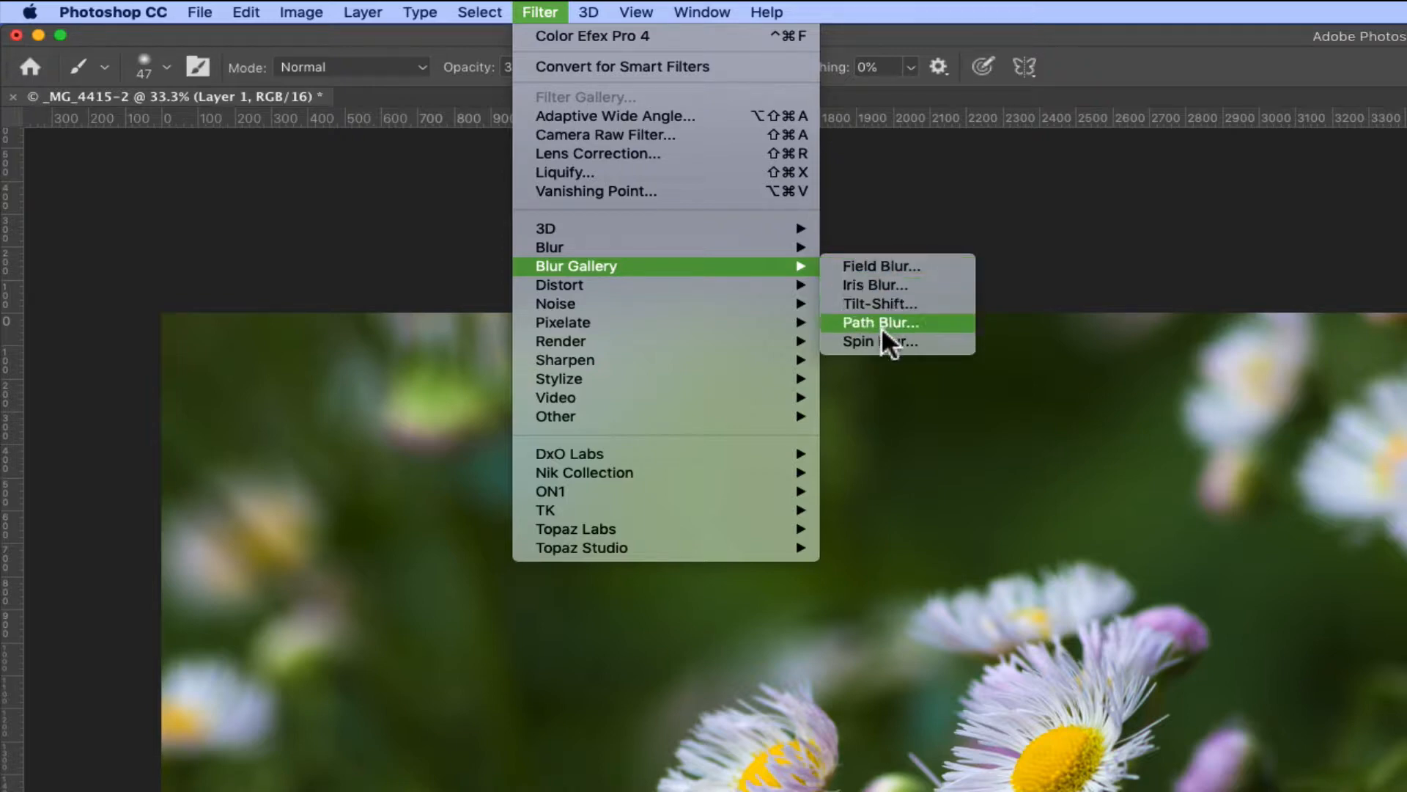
pyautogui.click(881, 285)
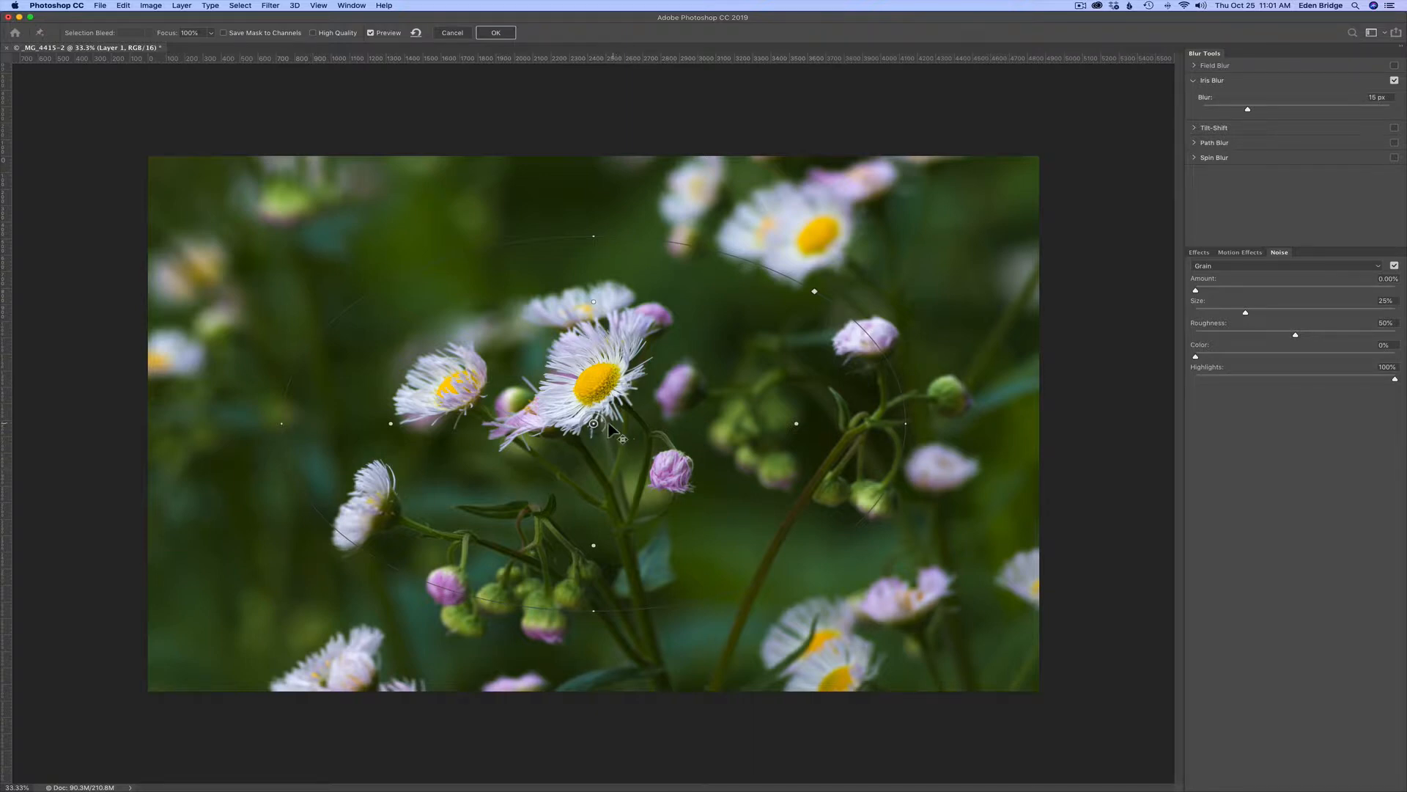
# Step: Centre the iris blur on the main daisy and narrow its ellipse to a nearly circular shape around the central flowers
pyautogui.moveTo(594, 425); pyautogui.dragTo(588, 402)
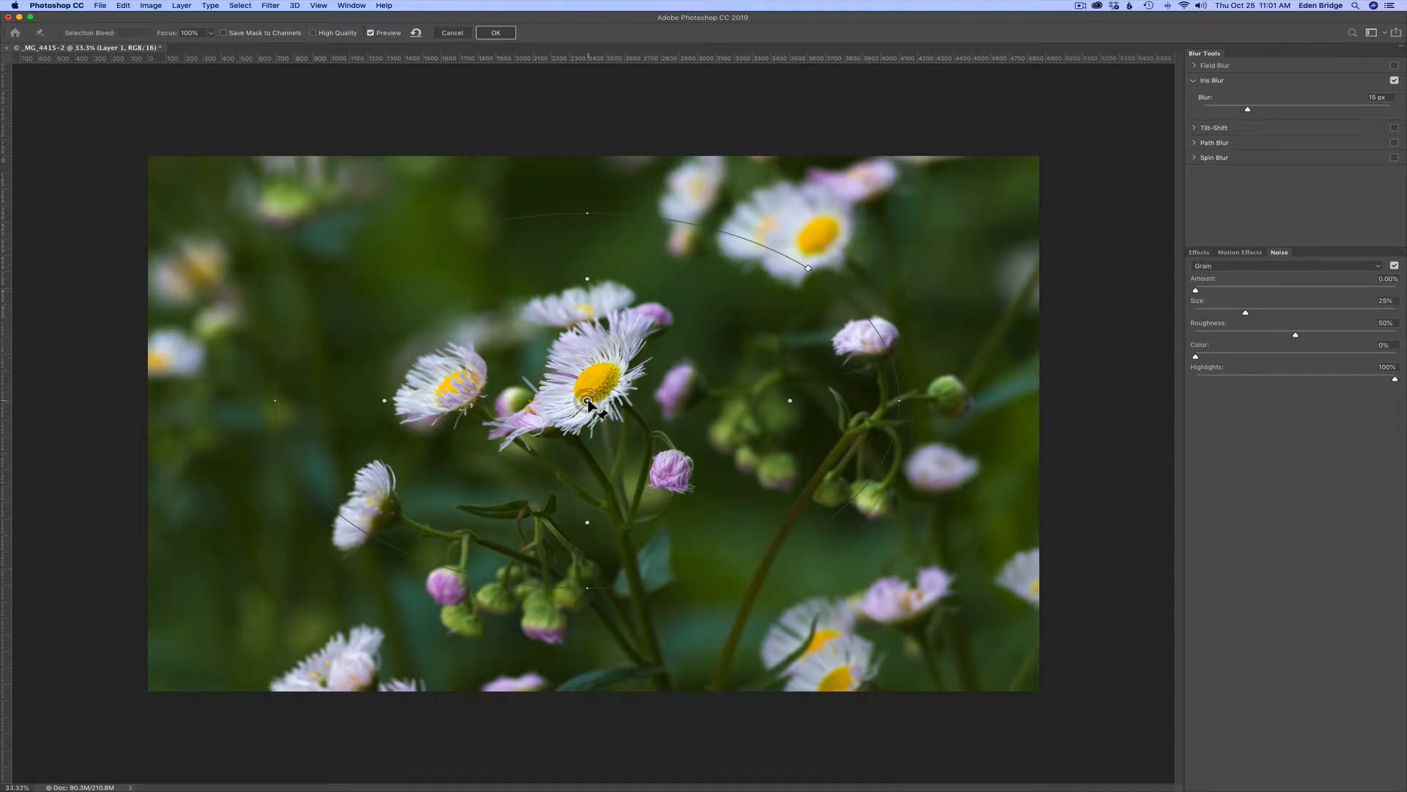
pyautogui.moveTo(587, 401); pyautogui.dragTo(593, 395)
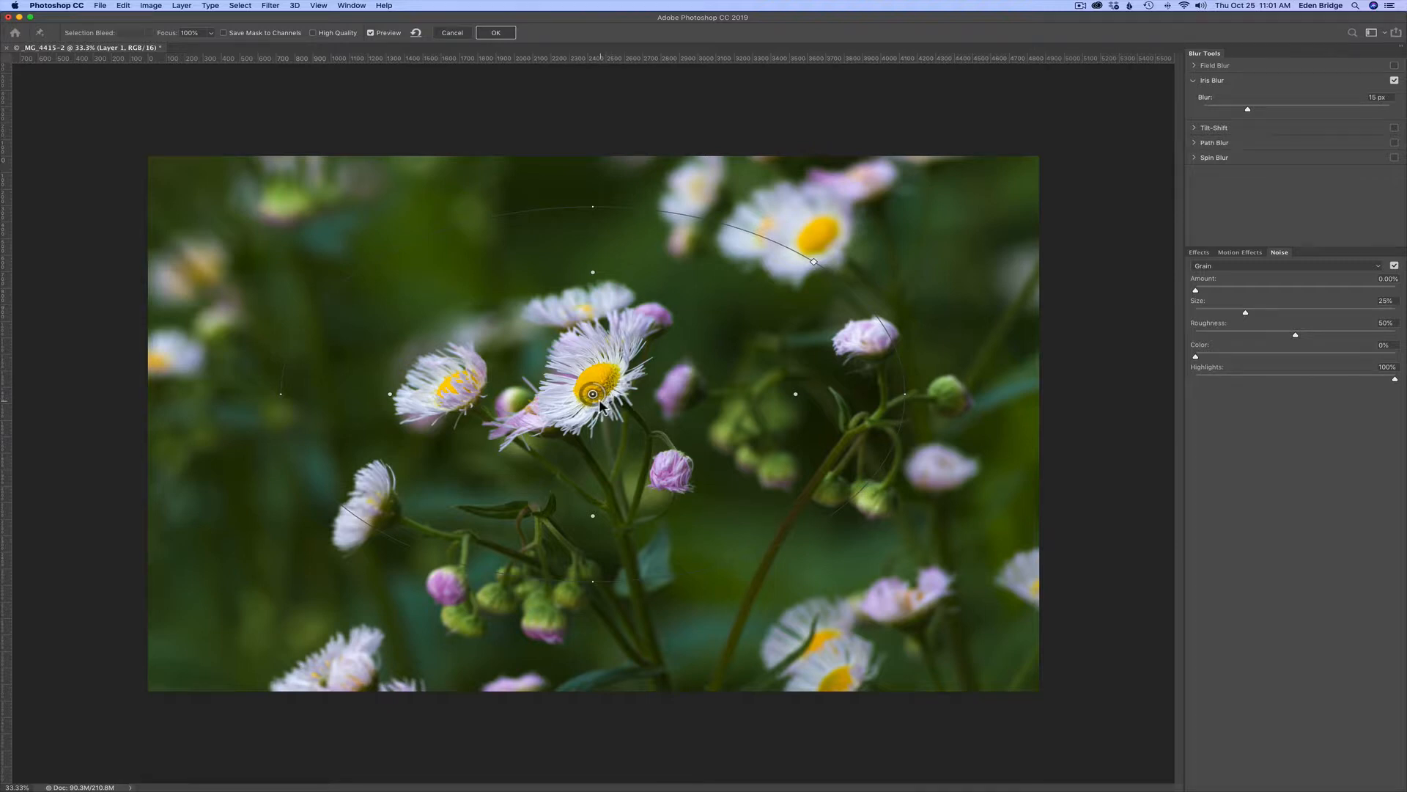
pyautogui.moveTo(599, 405); pyautogui.dragTo(601, 407)
pyautogui.moveTo(906, 394); pyautogui.dragTo(810, 387)
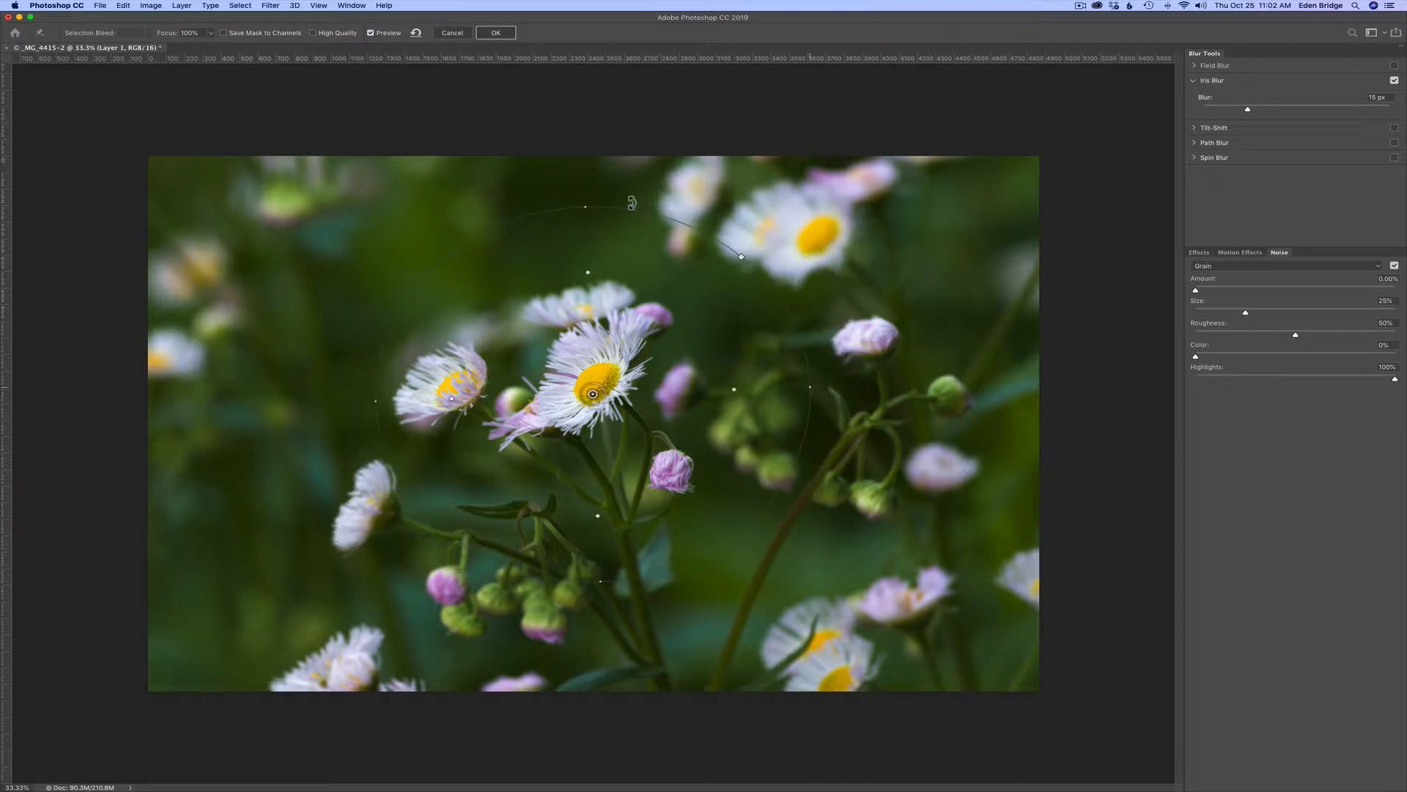
pyautogui.moveTo(585, 208)
pyautogui.mouseDown()
pyautogui.moveTo(587, 129)
pyautogui.moveTo(603, 229)
pyautogui.moveTo(603, 208)
pyautogui.mouseUp()
pyautogui.moveTo(803, 439)
pyautogui.mouseDown()
pyautogui.moveTo(957, 436)
pyautogui.moveTo(813, 432)
pyautogui.moveTo(827, 432)
pyautogui.mouseUp()
# Step: Fine-tune the feather handles inside the blur ellipse to set where the sharp area starts to fade
pyautogui.moveTo(745, 401)
pyautogui.mouseDown()
pyautogui.moveTo(722, 400)
pyautogui.moveTo(740, 398)
pyautogui.mouseUp()
pyautogui.press('shift')
pyautogui.moveTo(758, 400); pyautogui.dragTo(750, 400)
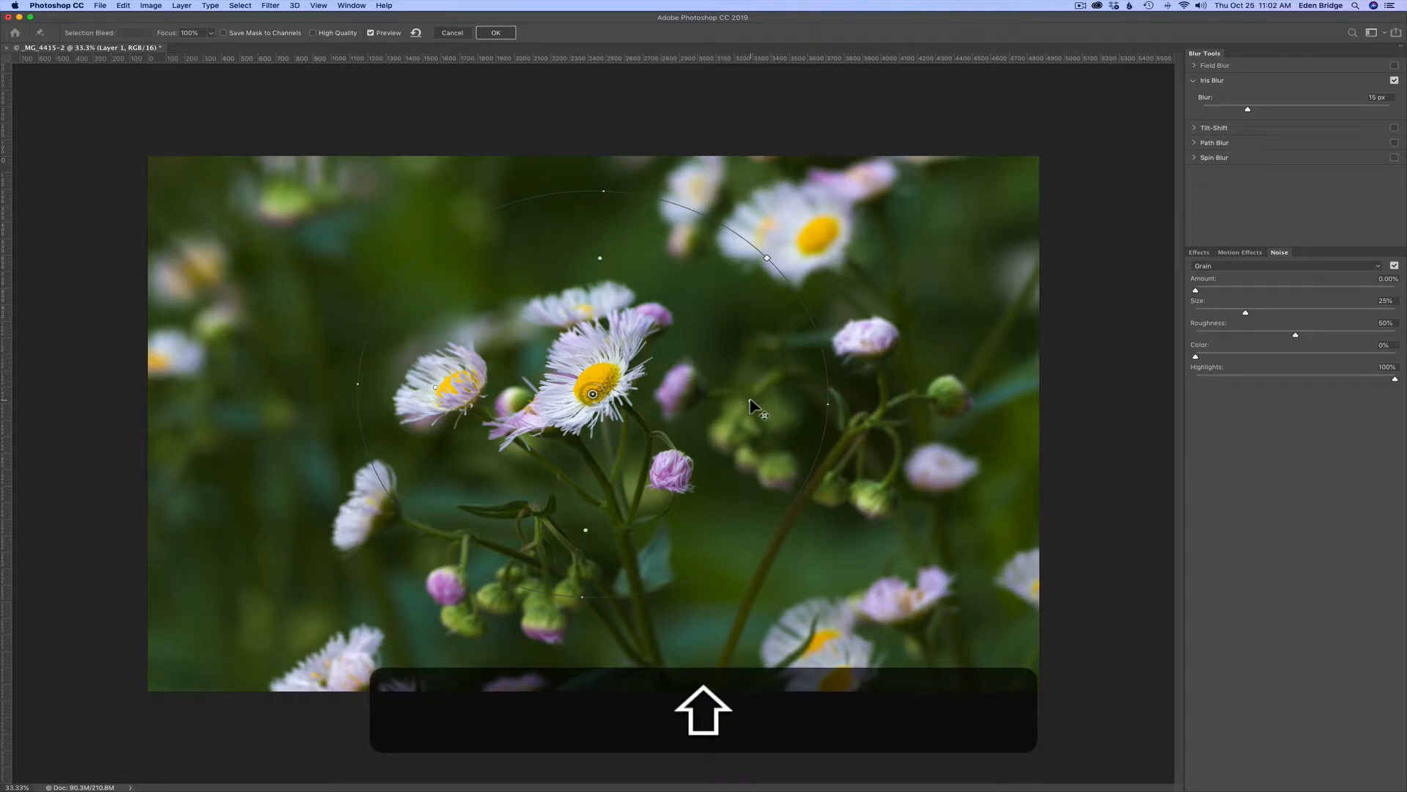
pyautogui.press('alt')
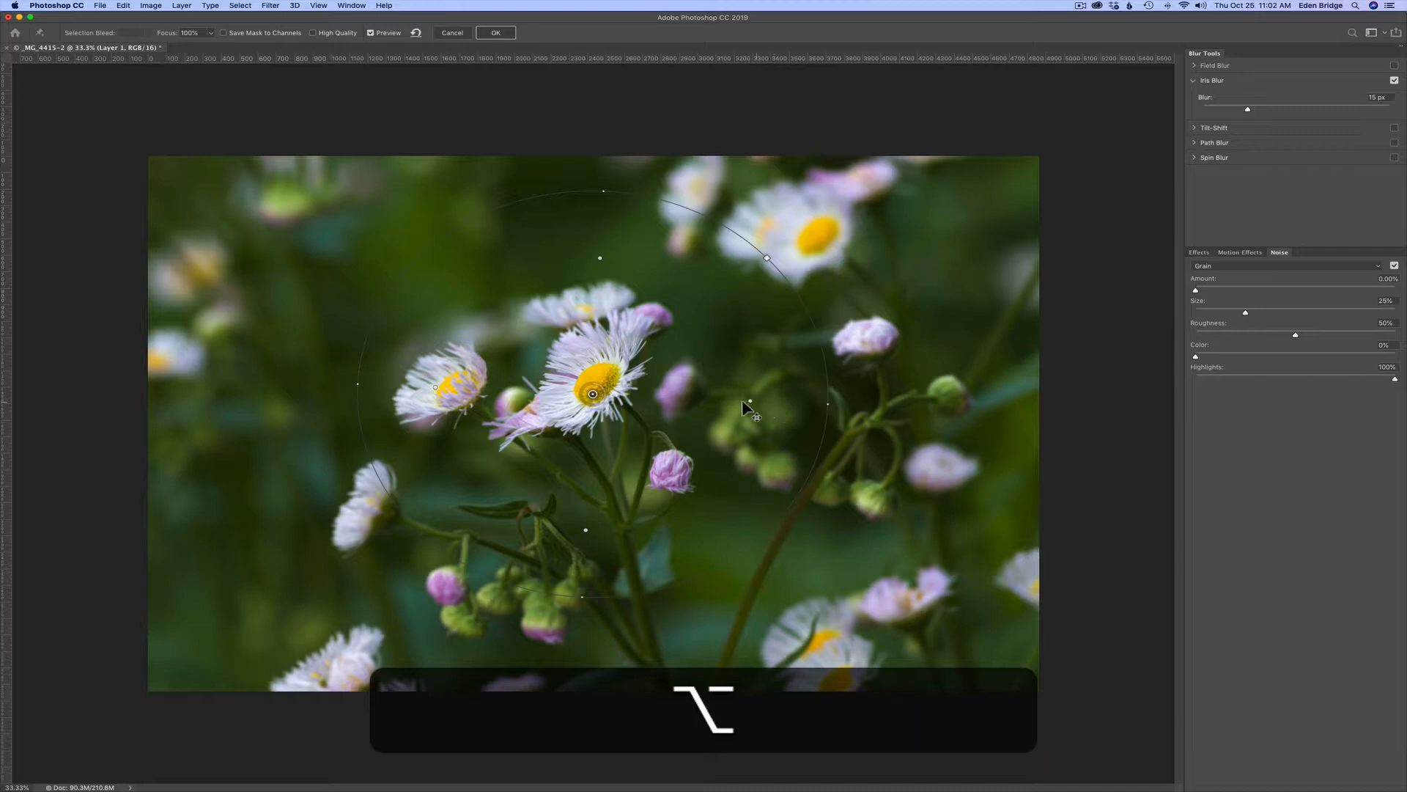
pyautogui.moveTo(758, 401); pyautogui.dragTo(746, 401)
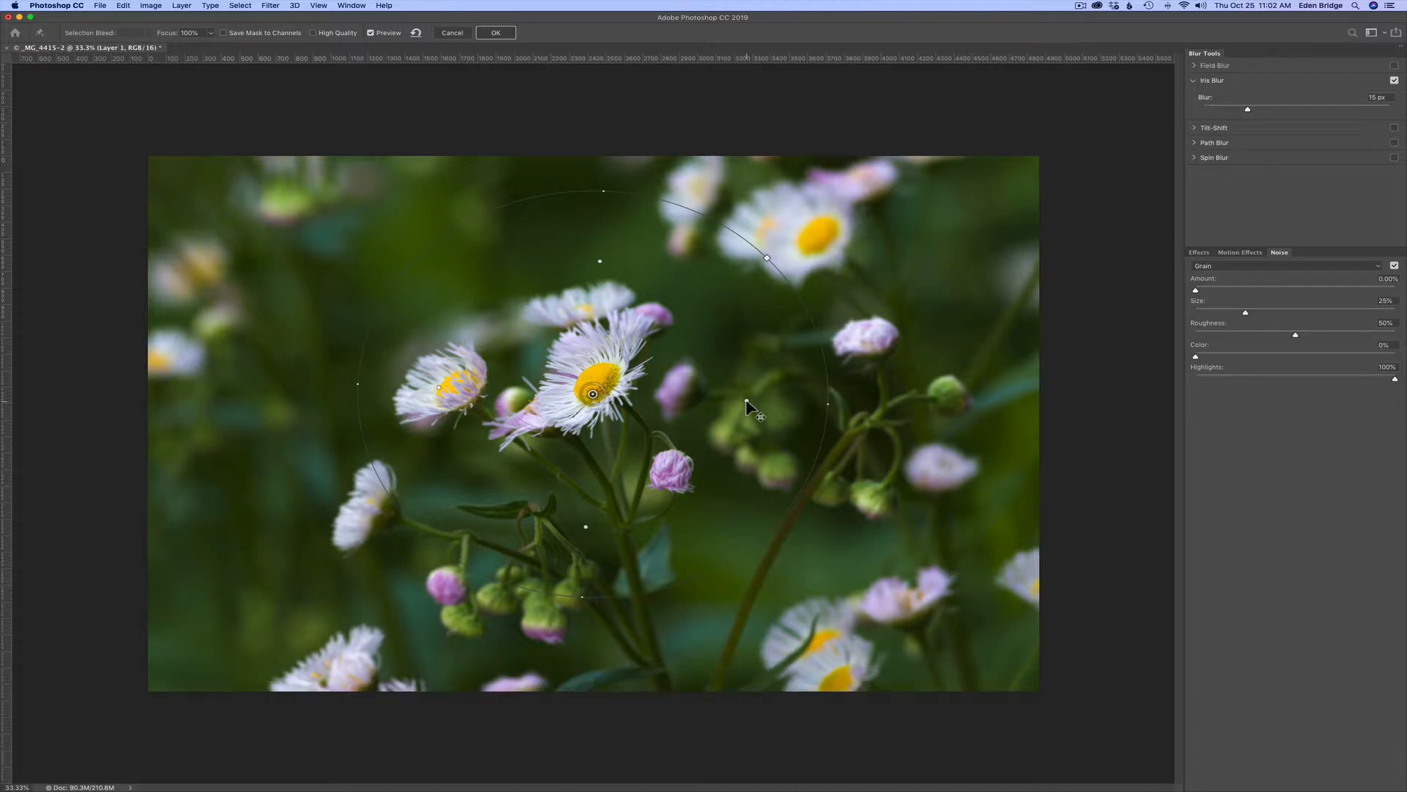
pyautogui.moveTo(746, 400); pyautogui.dragTo(749, 401)
# Step: Recentre the iris blur on the main daisy's yellow centre and enlarge the ellipse to reach the upper pink bud beside it
pyautogui.moveTo(593, 396); pyautogui.dragTo(598, 388)
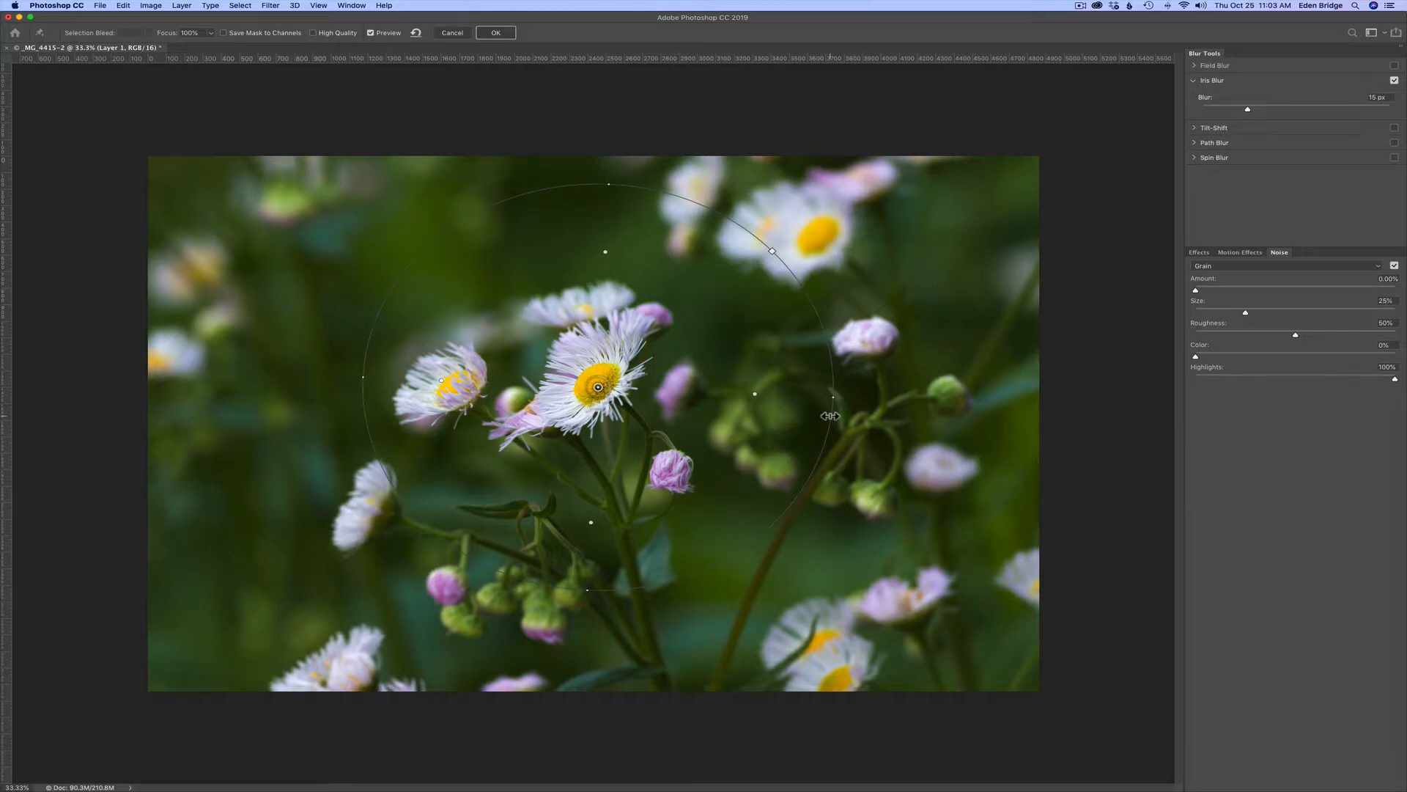
pyautogui.moveTo(830, 415); pyautogui.dragTo(857, 413)
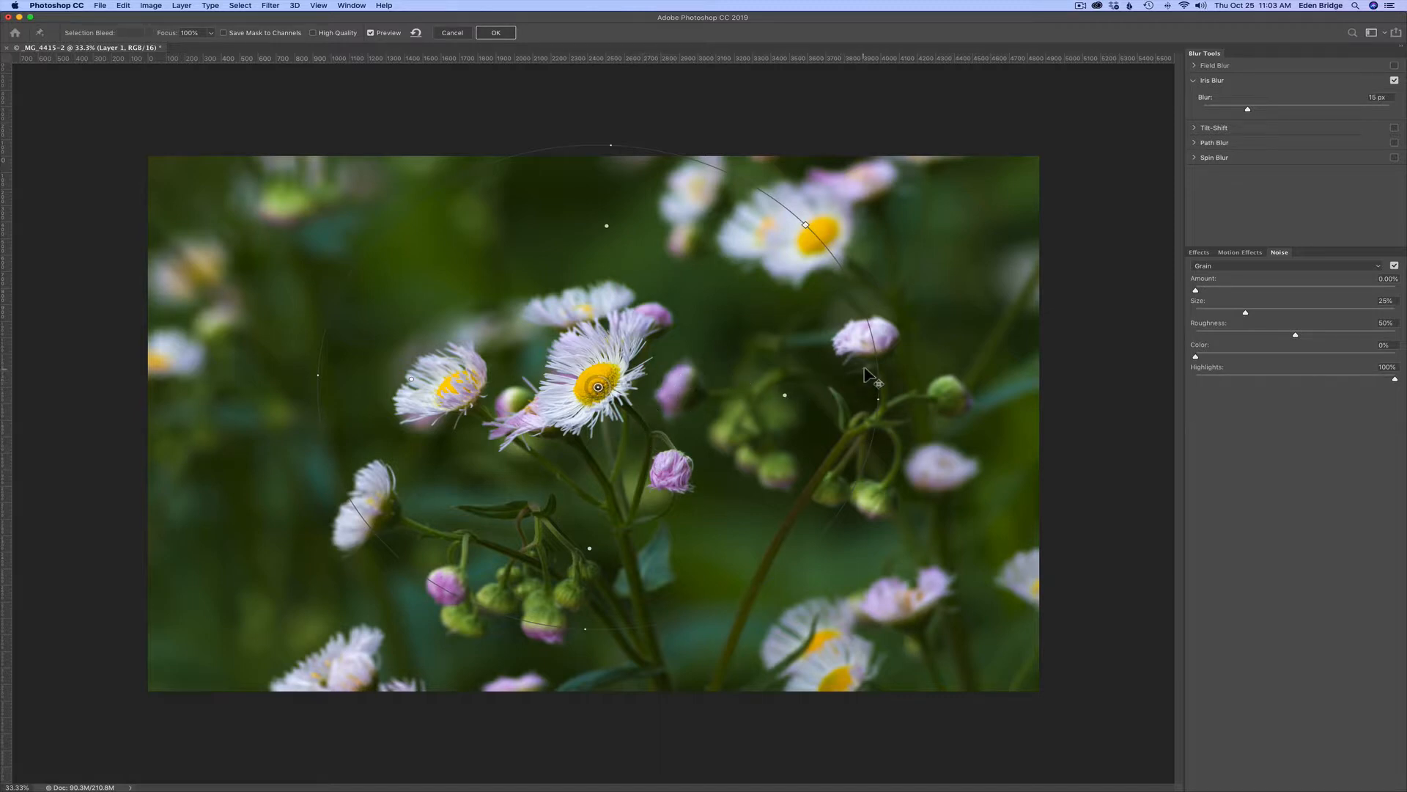
pyautogui.moveTo(877, 364); pyautogui.dragTo(868, 365)
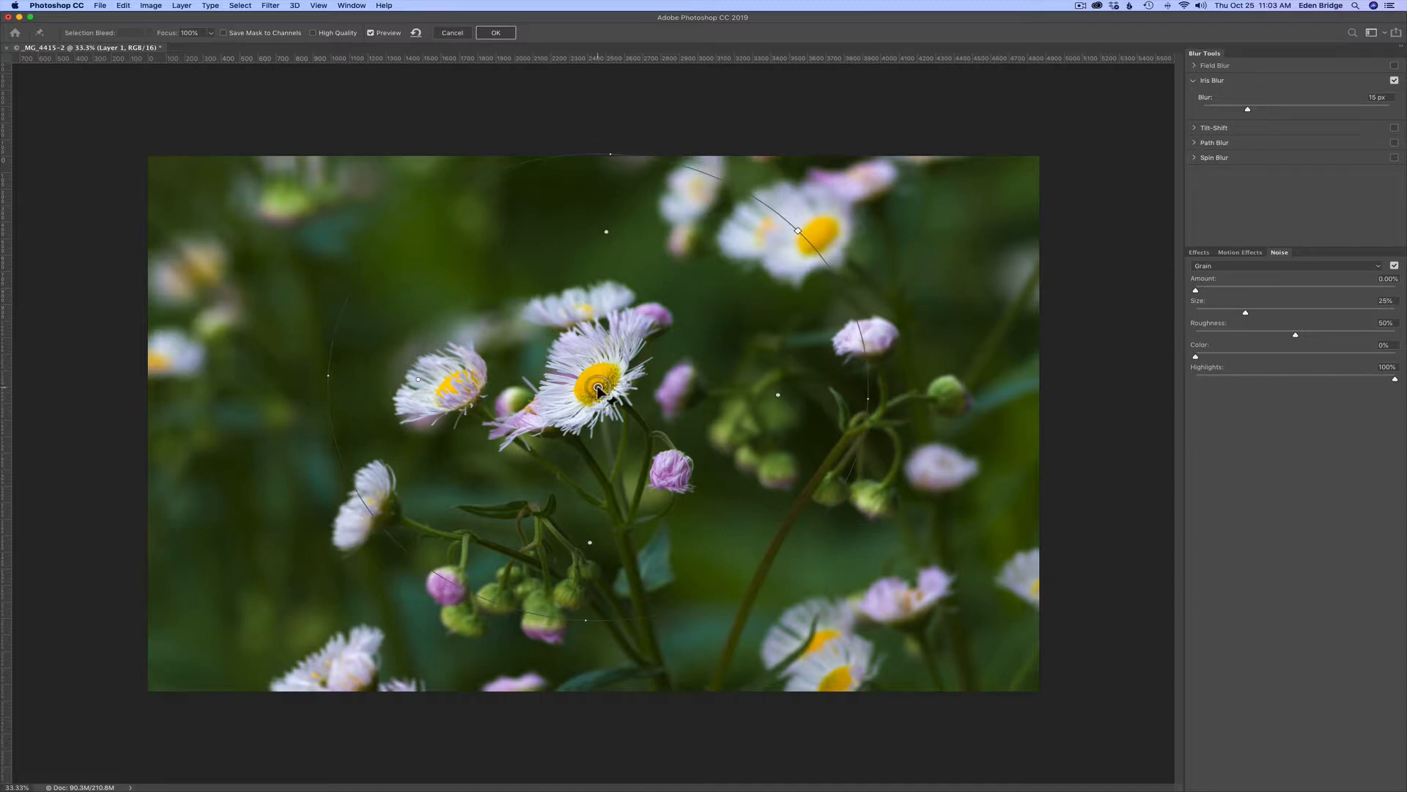
pyautogui.moveTo(598, 388); pyautogui.dragTo(595, 384)
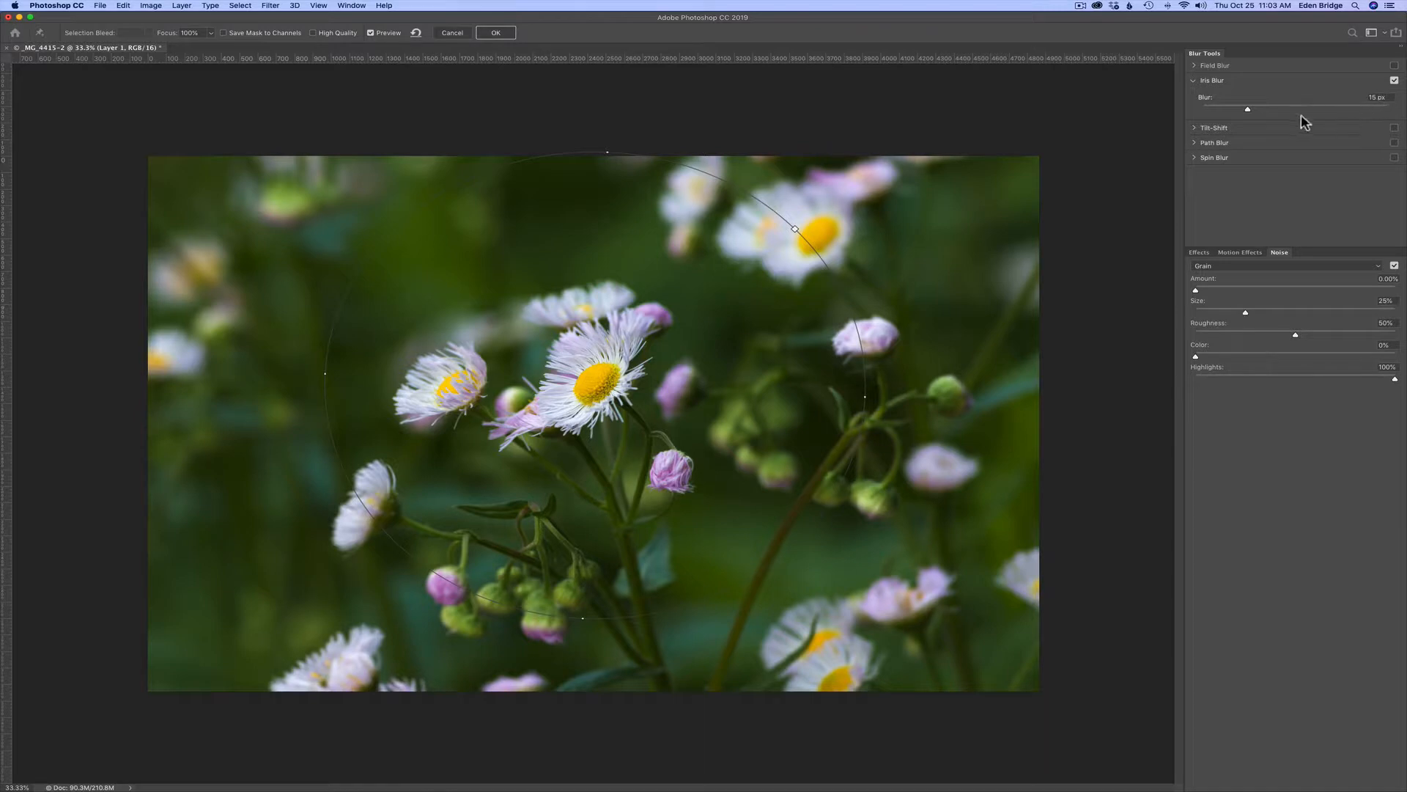
# Step: Set the iris blur strength to 19 px and the grain noise amount to about 7.5%
pyautogui.moveTo(1247, 108)
pyautogui.mouseDown()
pyautogui.moveTo(1372, 117)
pyautogui.moveTo(1247, 110)
pyautogui.mouseUp()
pyautogui.moveTo(1252, 110); pyautogui.dragTo(1254, 110)
pyautogui.moveTo(1196, 294)
pyautogui.mouseDown()
pyautogui.moveTo(1303, 294)
pyautogui.moveTo(987, 271)
pyautogui.moveTo(1312, 294)
pyautogui.moveTo(1211, 291)
pyautogui.mouseUp()
pyautogui.moveTo(1210, 286); pyautogui.dragTo(1211, 287)
# Step: Compare the photo with and without the blur preview, and apply the Iris Blur
pyautogui.click(371, 33)
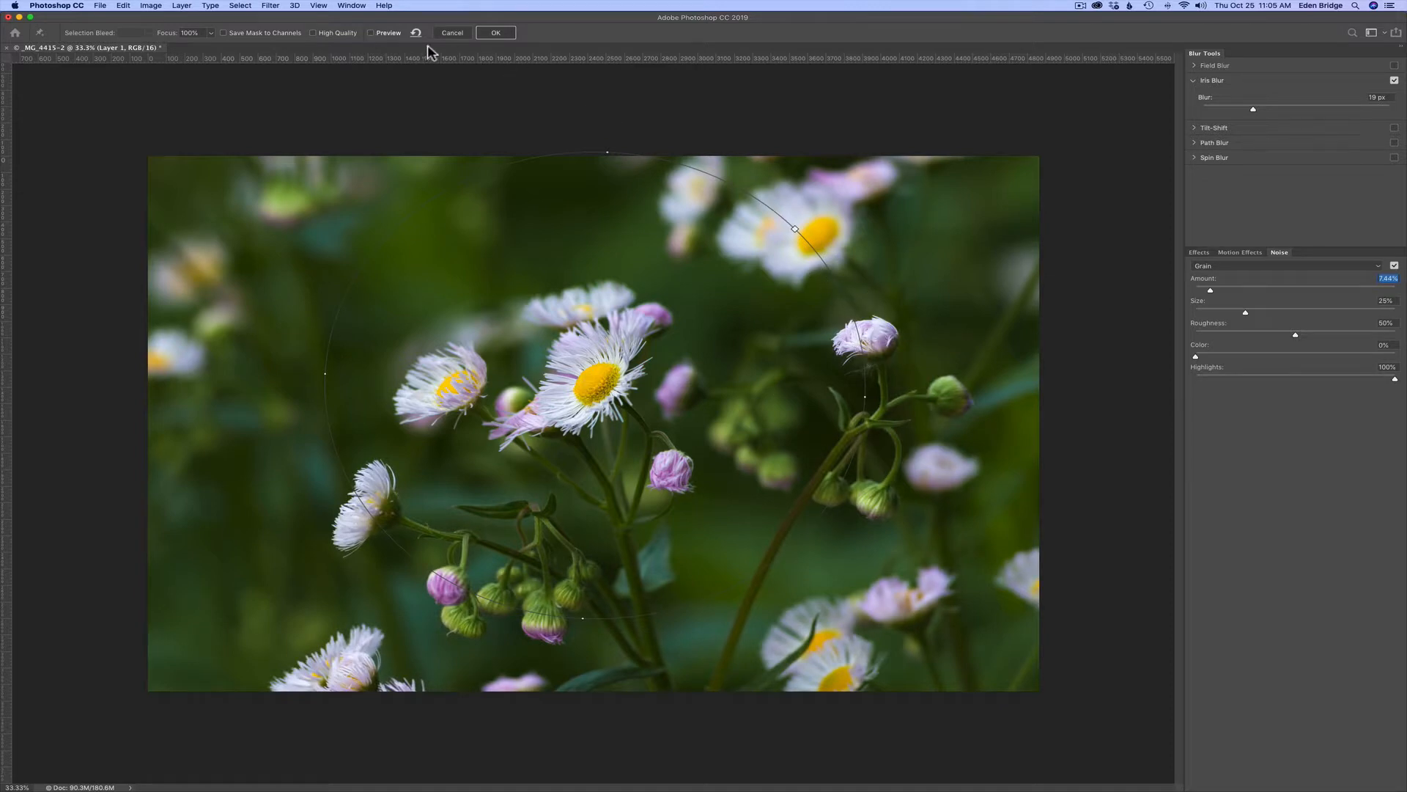
pyautogui.click(371, 33)
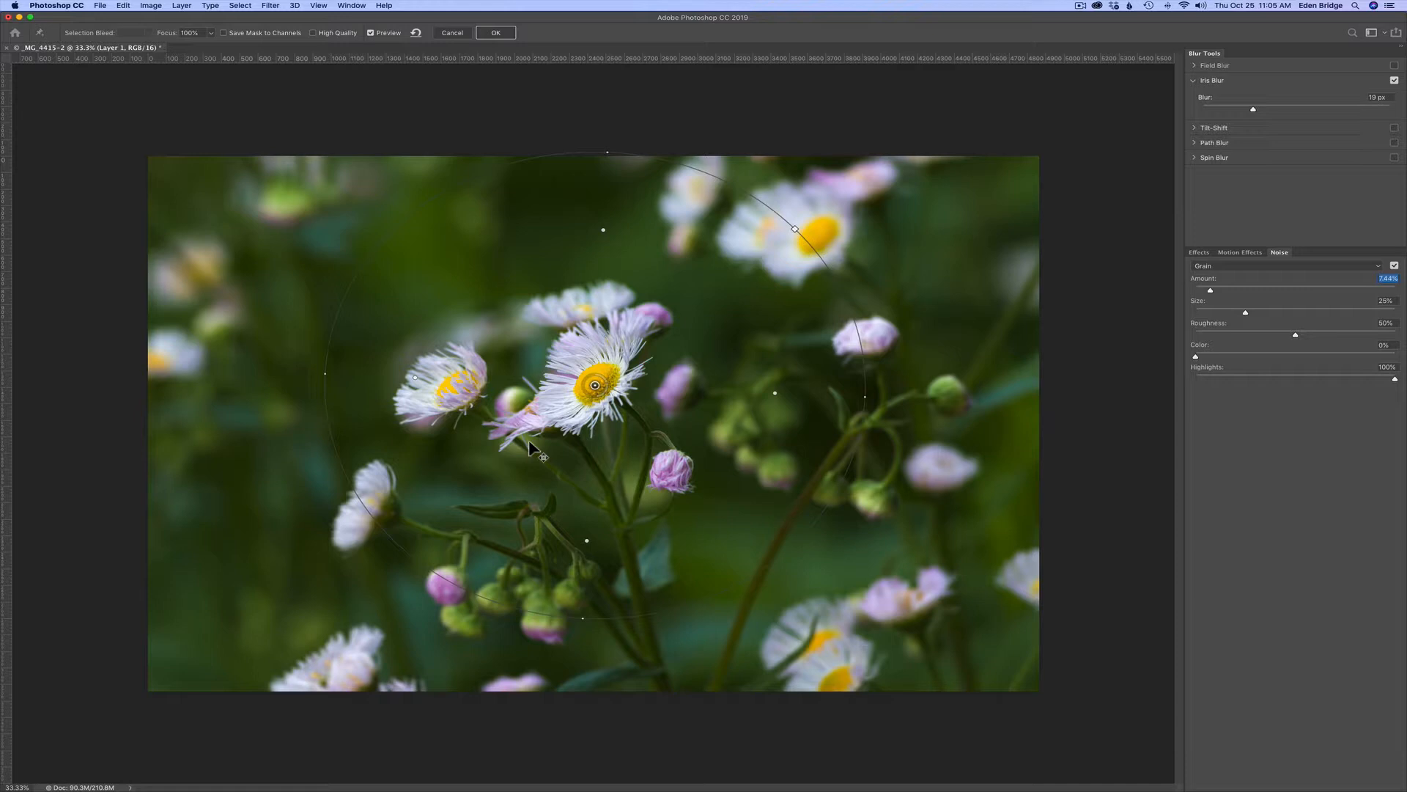
pyautogui.click(495, 33)
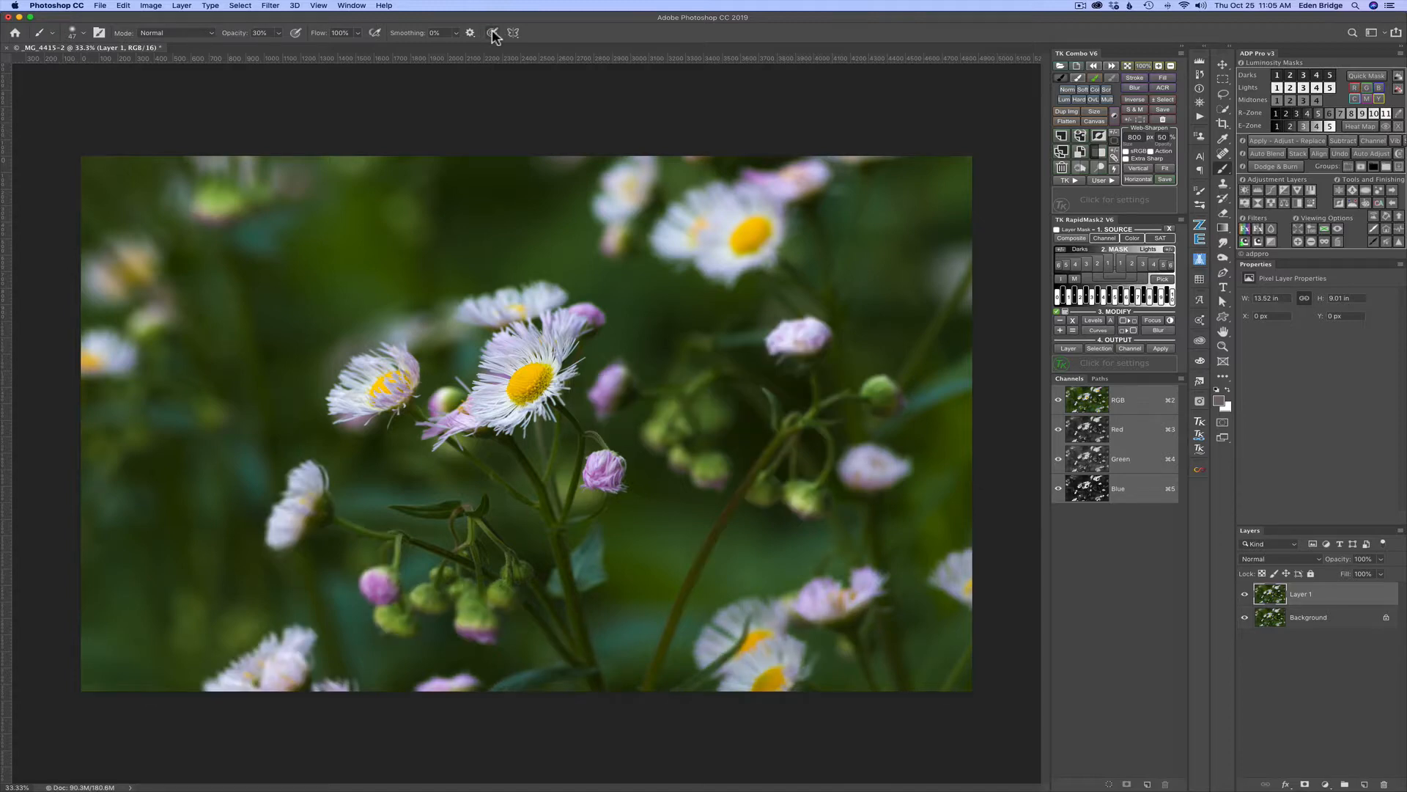
# Step: Toggle the visibility of the blurred layer to compare it with the original background
pyautogui.click(1244, 595)
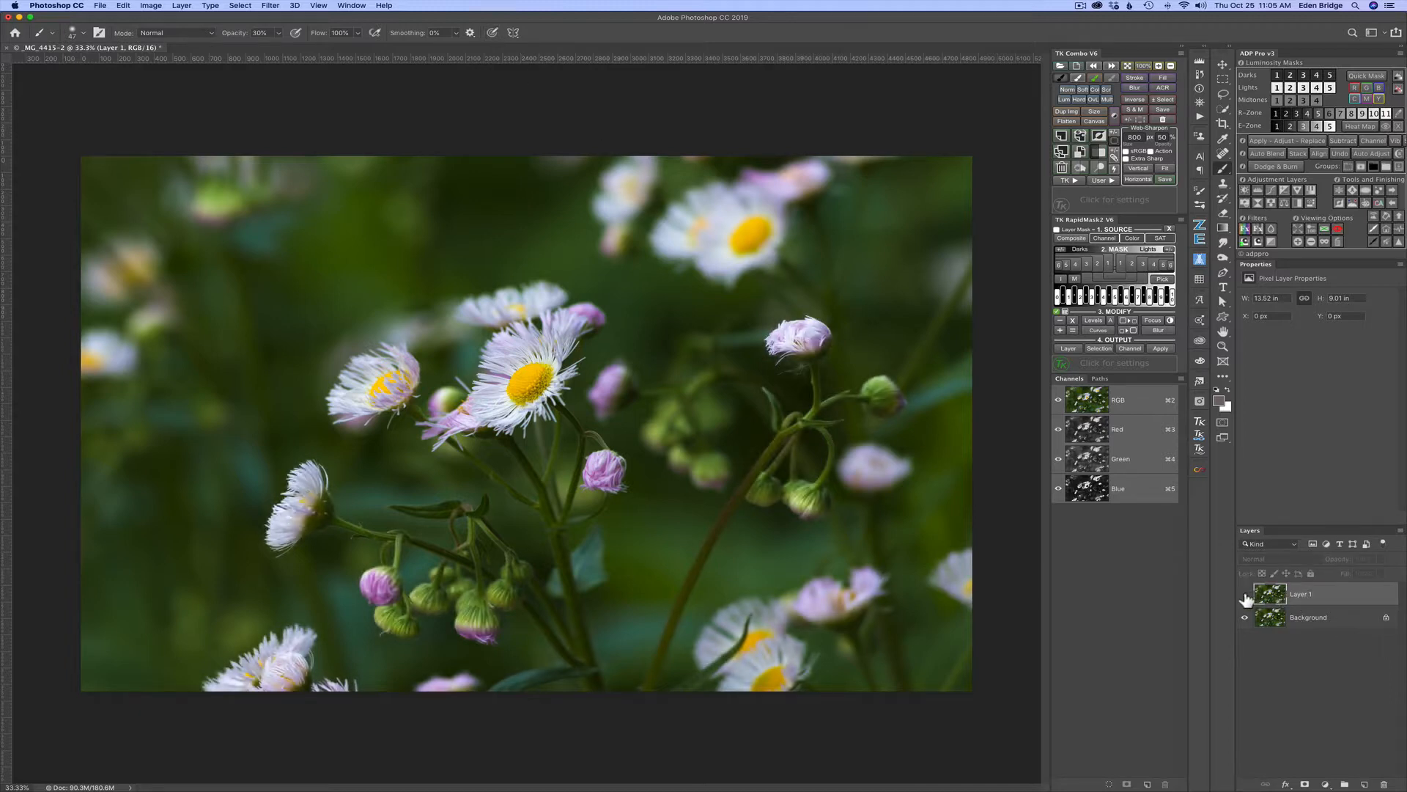
pyautogui.click(1245, 595)
pyautogui.click(1244, 595)
pyautogui.click(1245, 595)
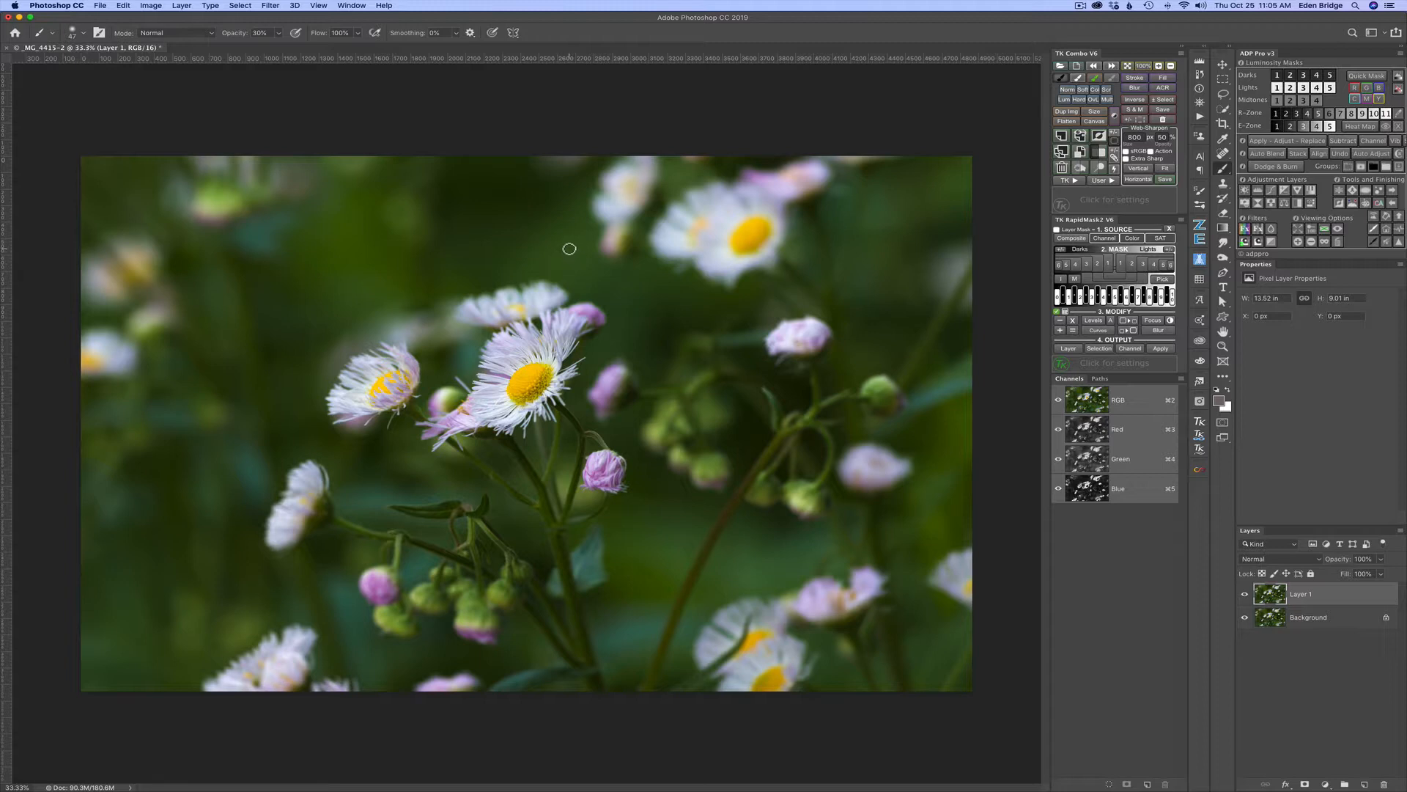
# Step: Open the blurred layer in Color Efex Pro 4 and replace the preloaded vignette with a fresh Vignette Filter
pyautogui.click(271, 5)
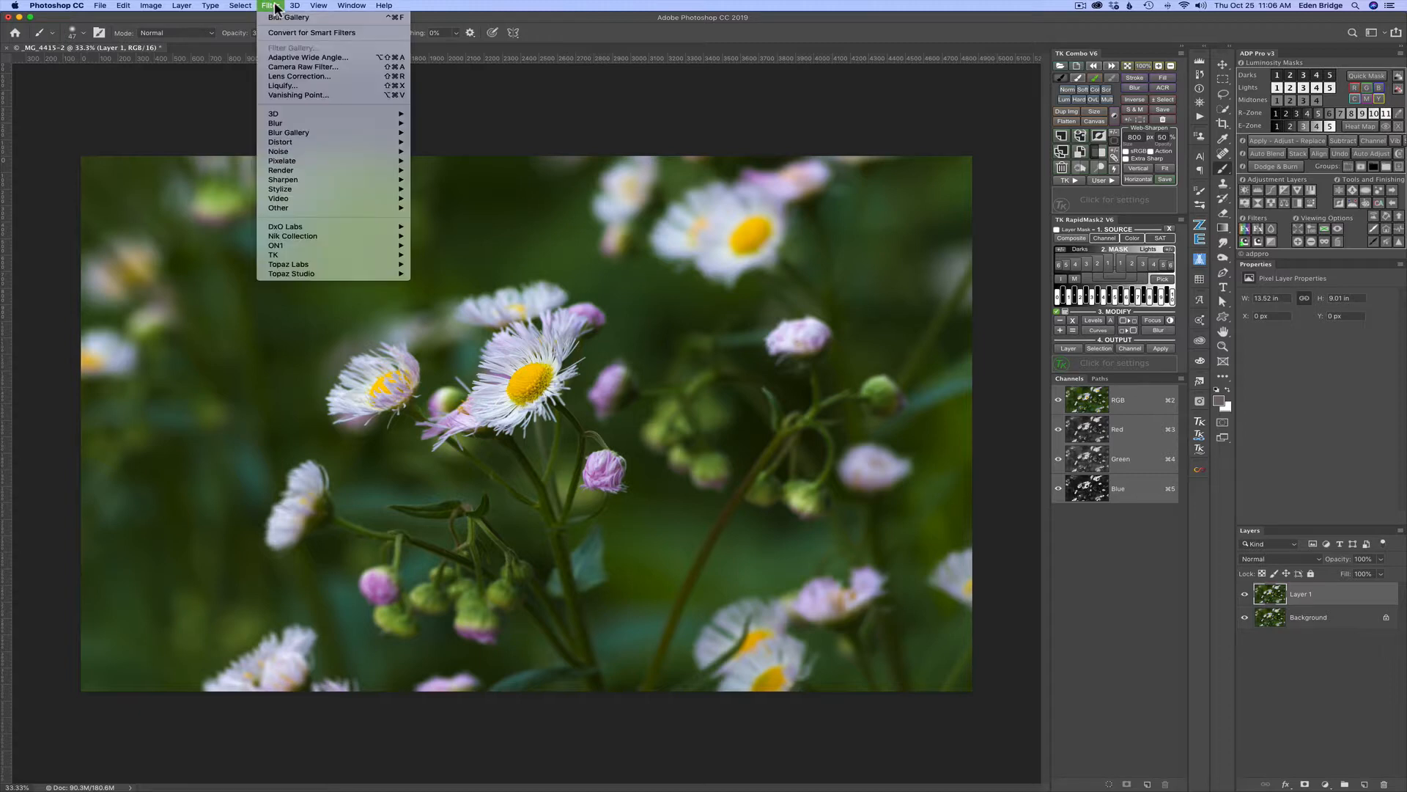
pyautogui.moveTo(334, 233)
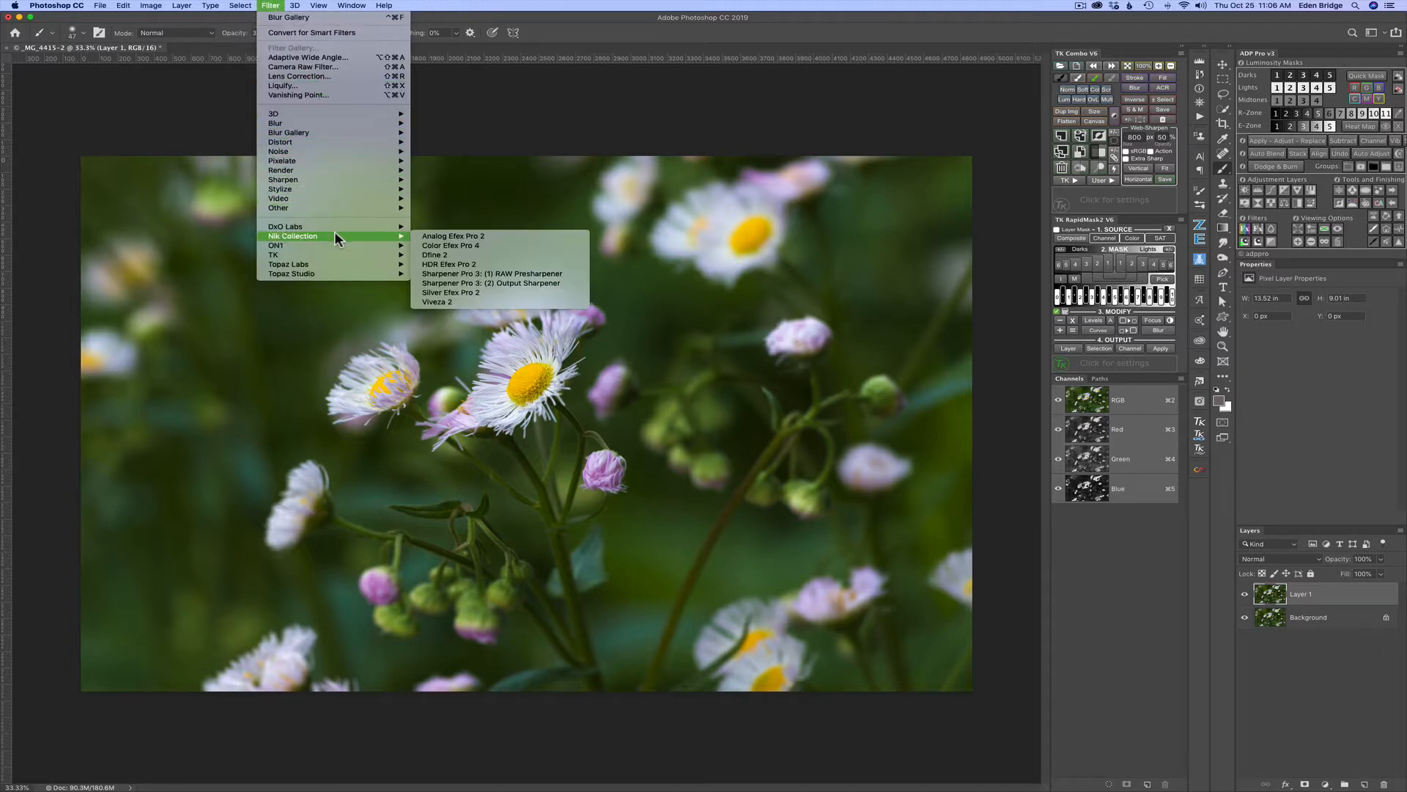
pyautogui.click(459, 244)
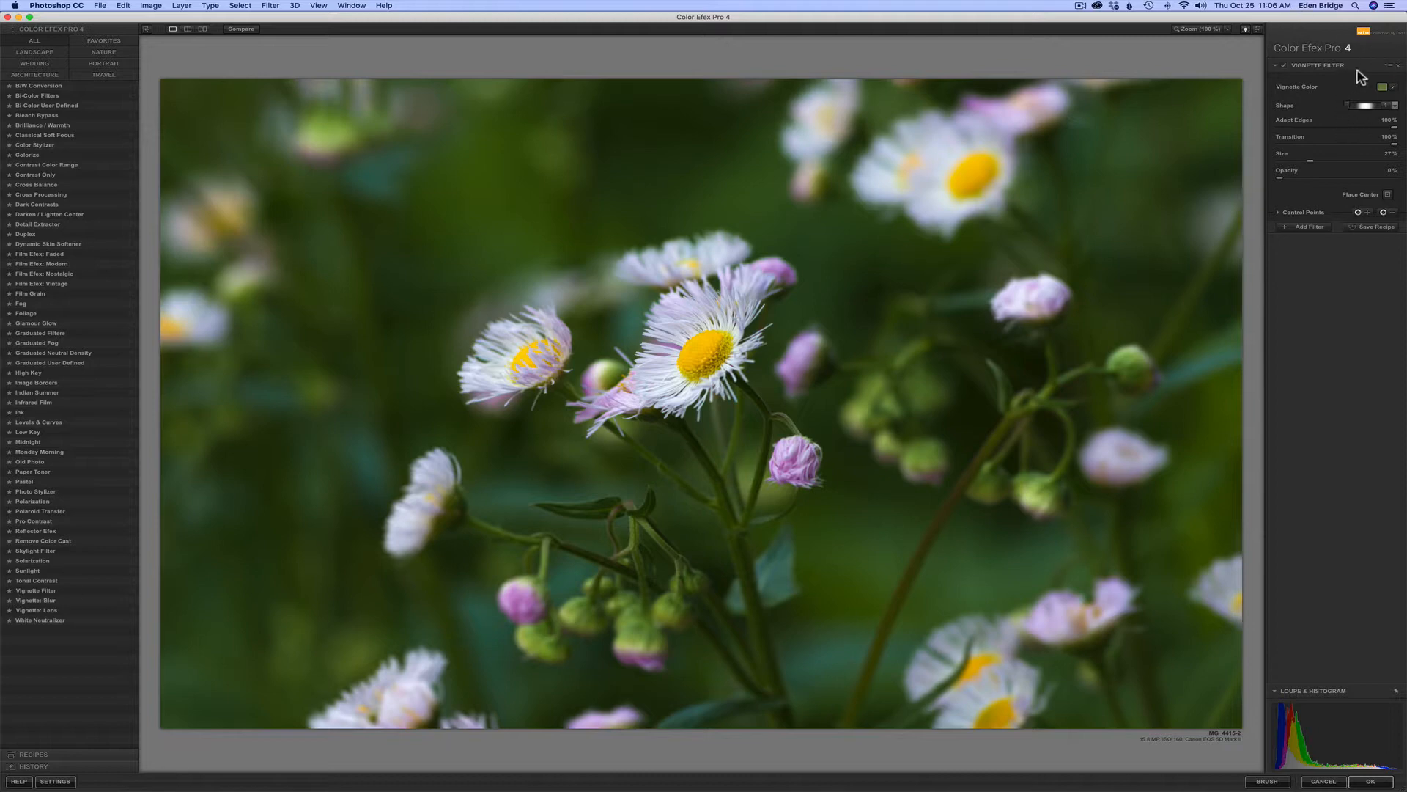
pyautogui.click(1398, 67)
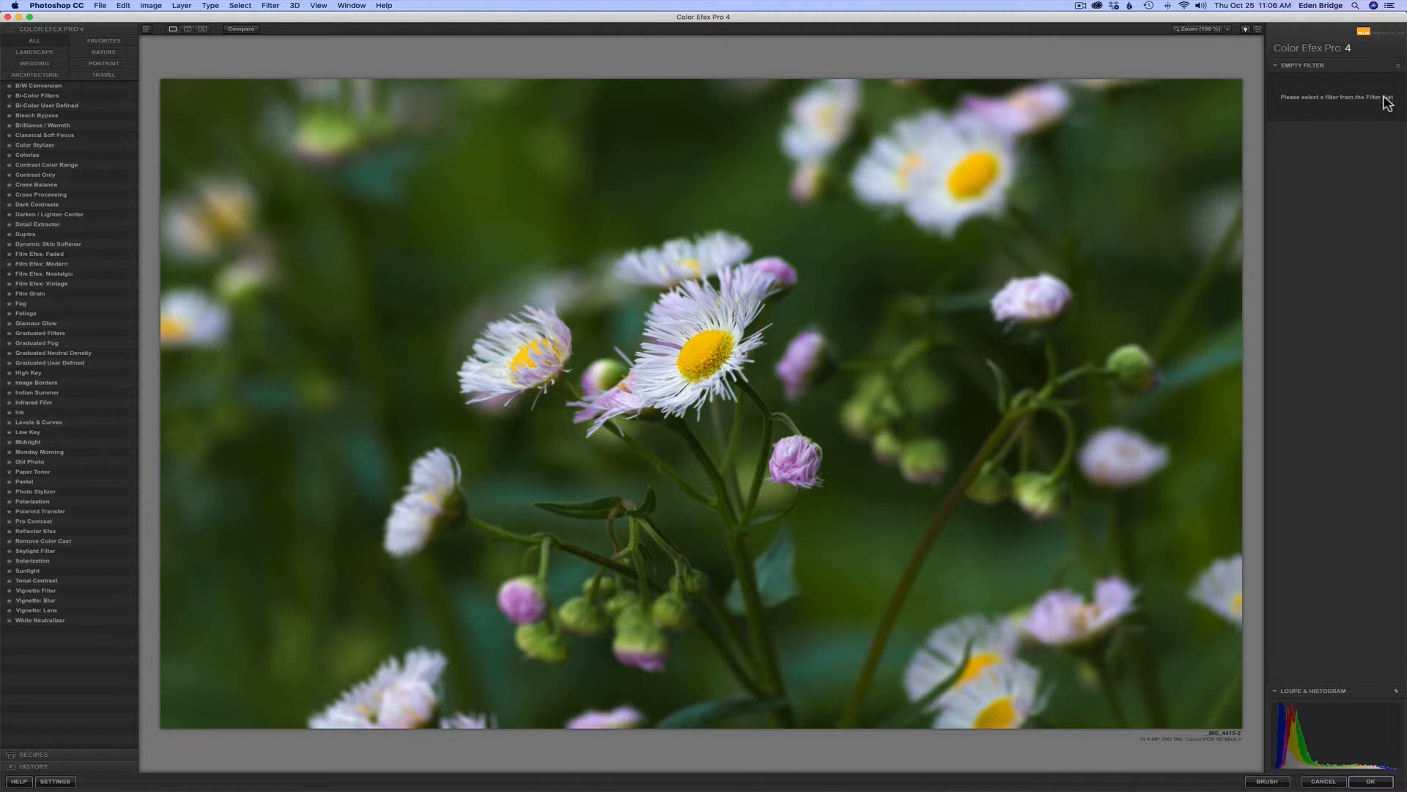
pyautogui.click(51, 591)
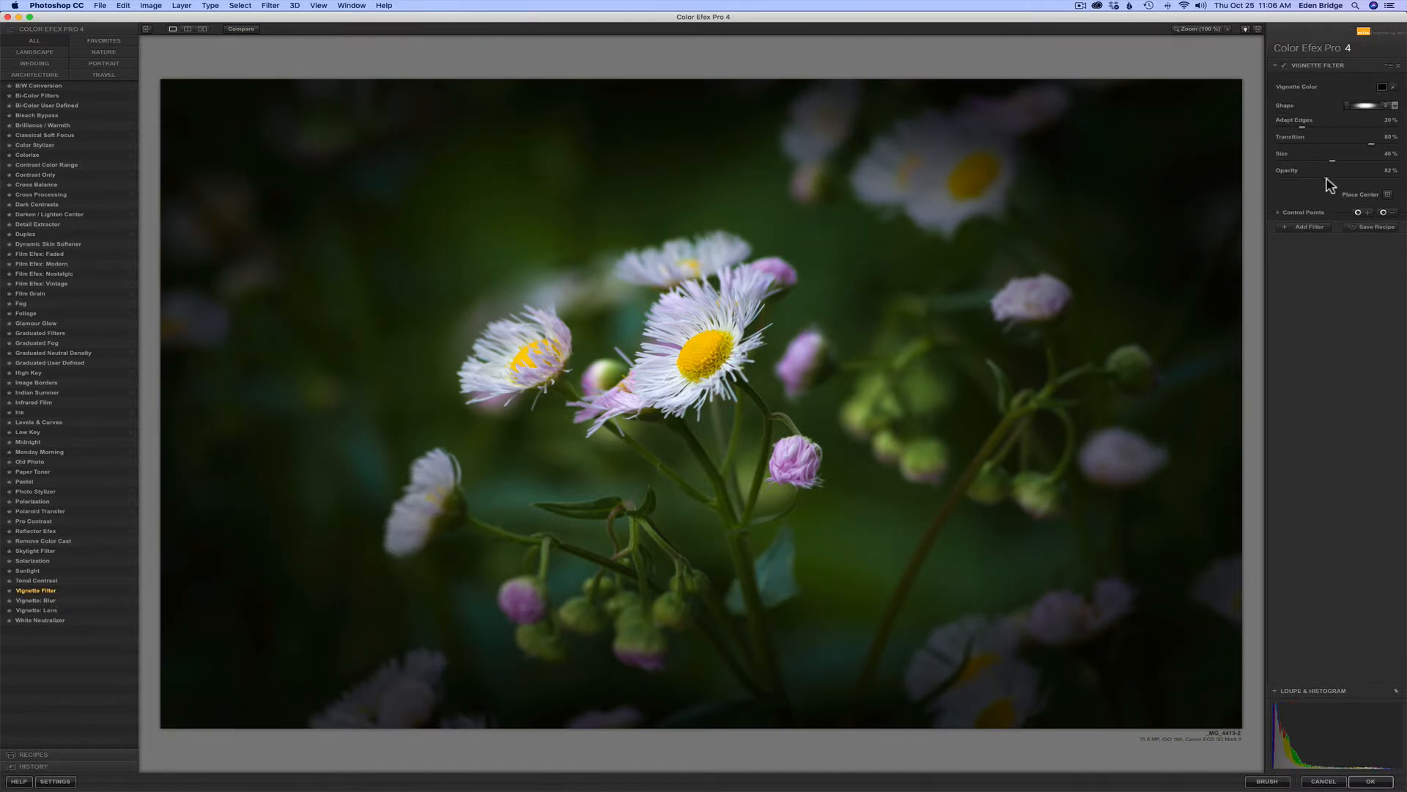
# Step: Set the vignette opacity to about 17% and choose vignette shape 1
pyautogui.moveTo(1326, 177); pyautogui.dragTo(1266, 179)
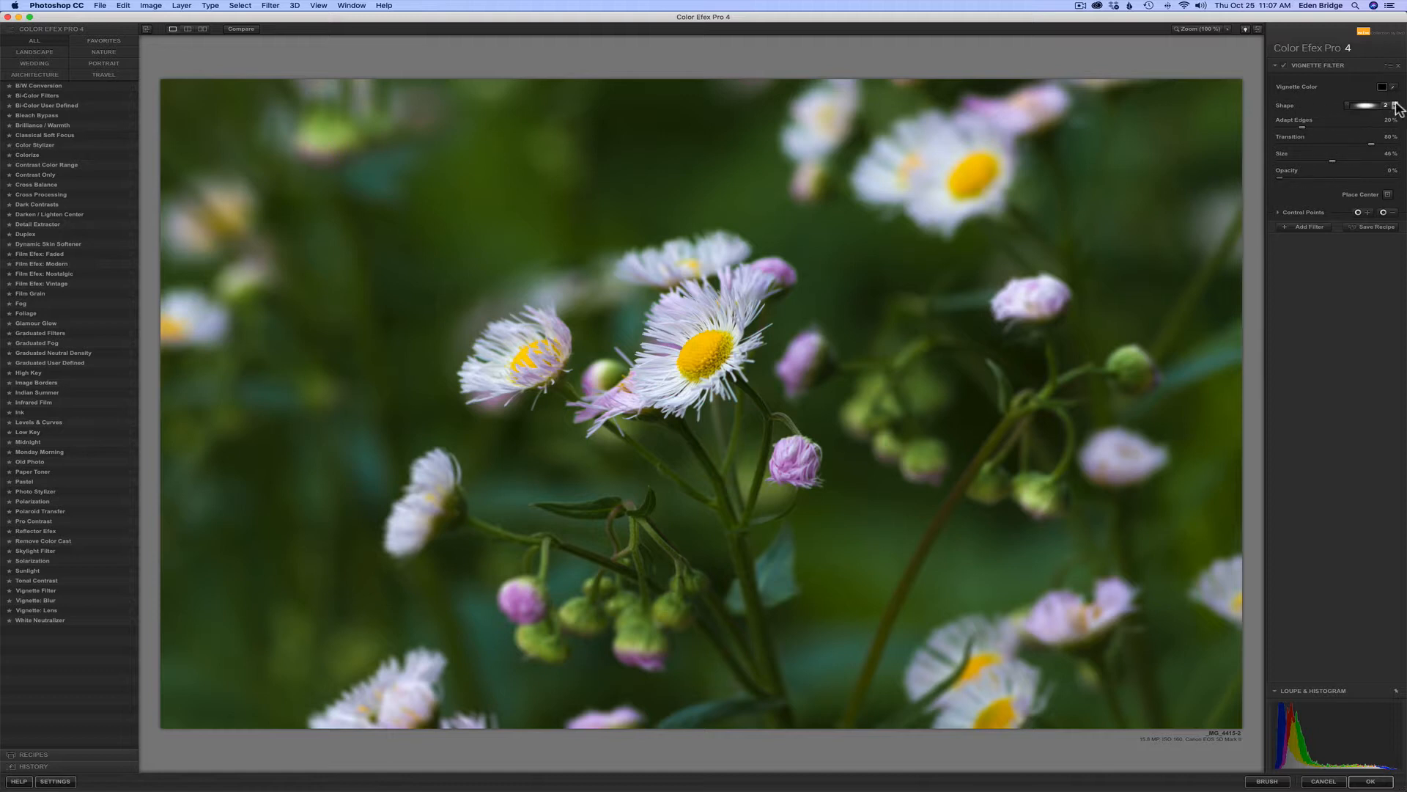
pyautogui.moveTo(1280, 178); pyautogui.dragTo(1300, 178)
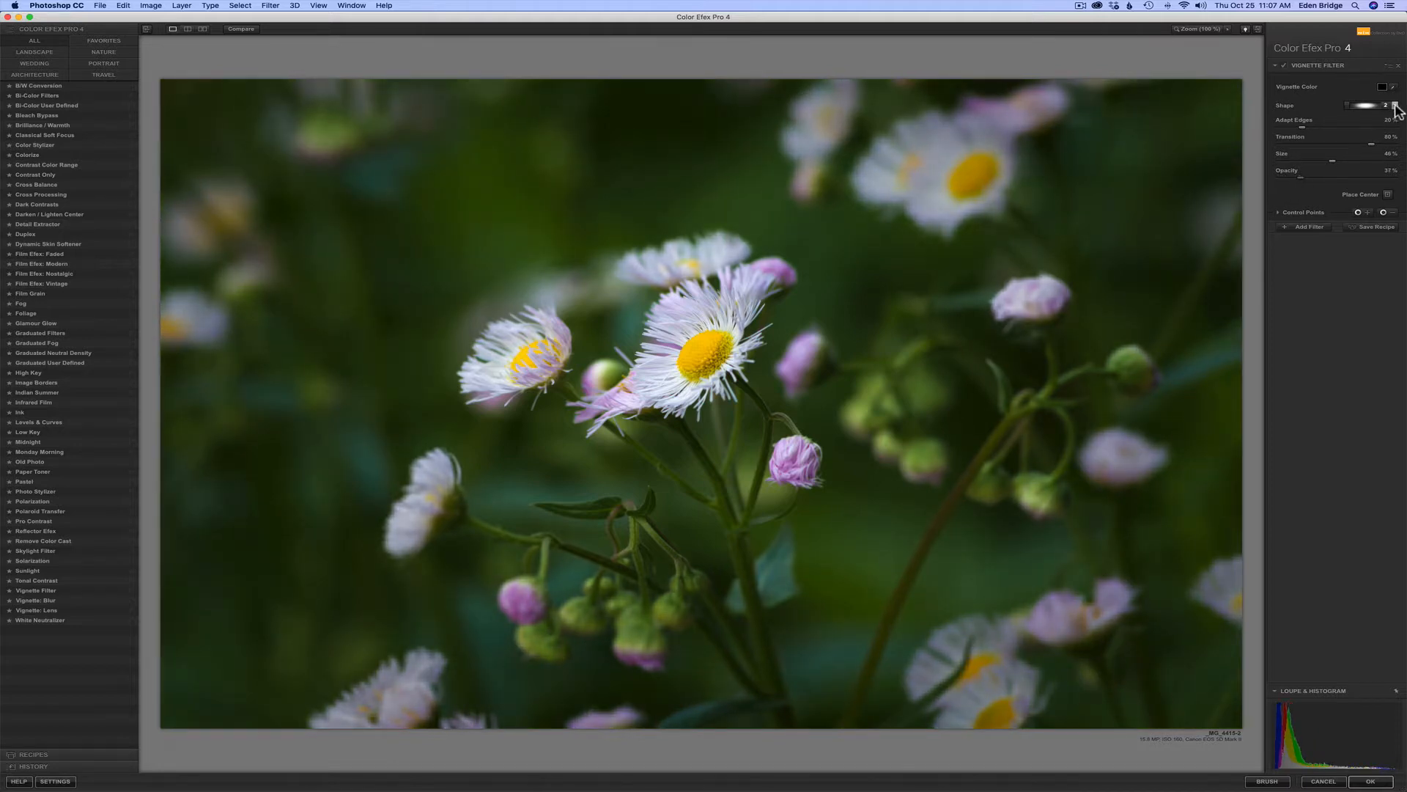
pyautogui.click(1395, 110)
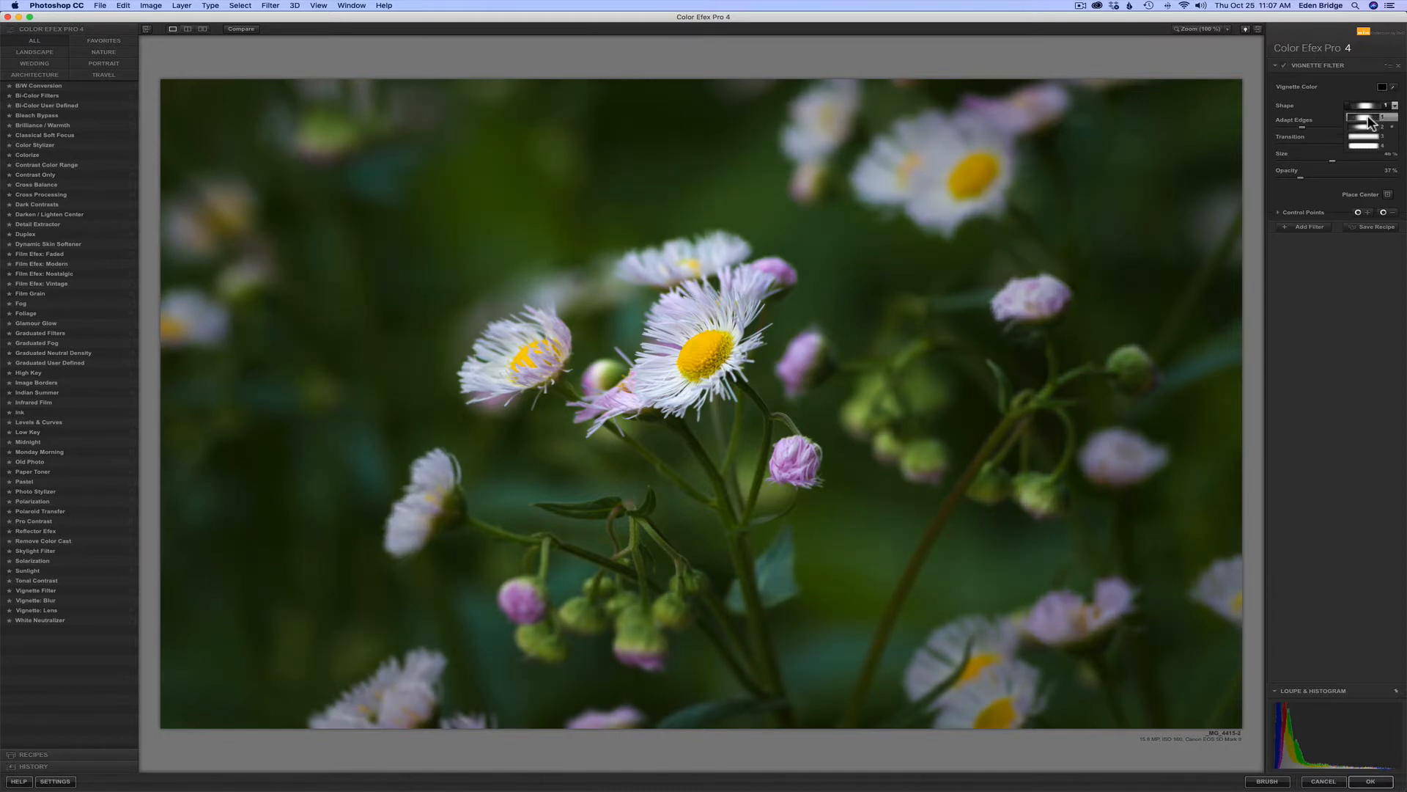
pyautogui.click(1370, 117)
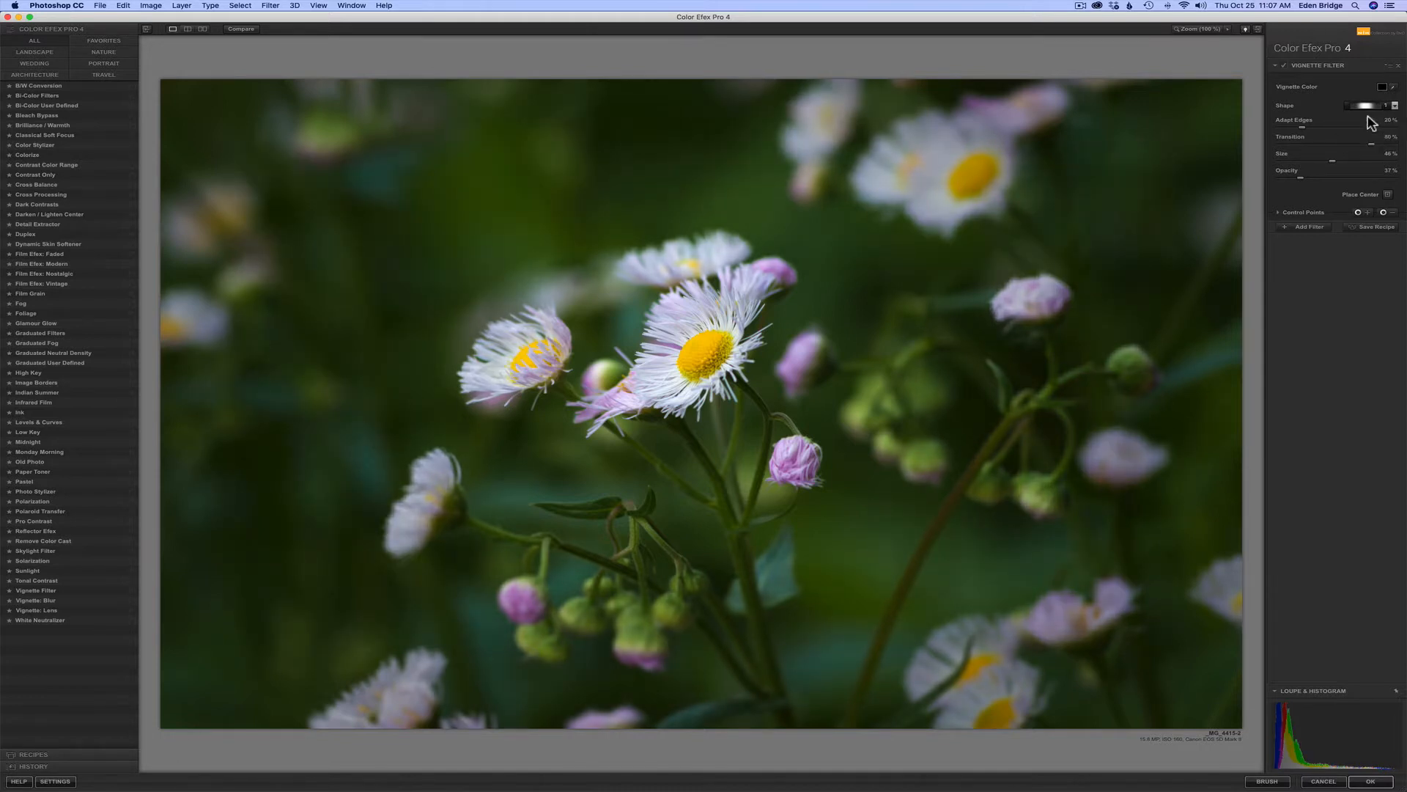
# Step: Place the vignette centre at the lower petals of the main daisy and set Adapt Edges to 0%
pyautogui.click(1387, 195)
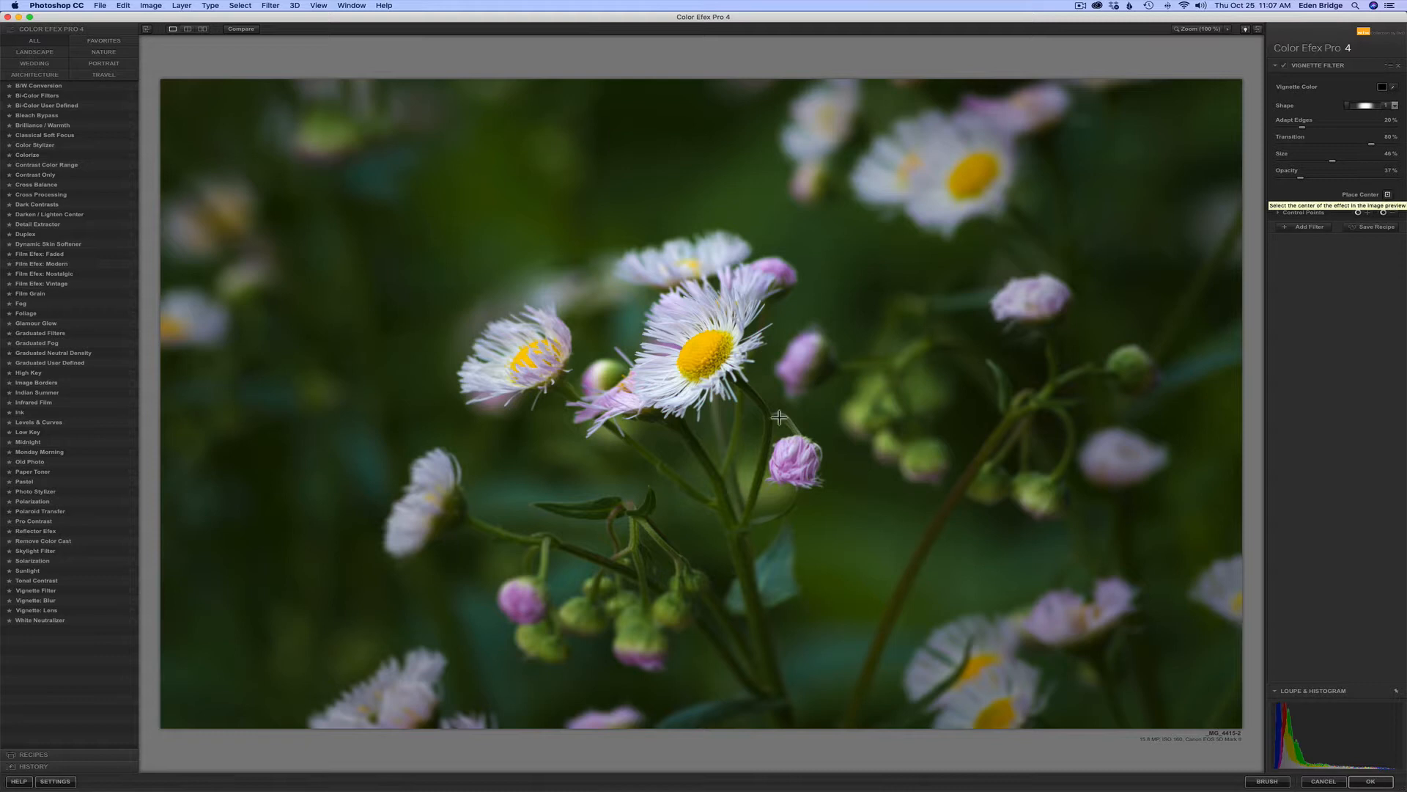
pyautogui.click(699, 417)
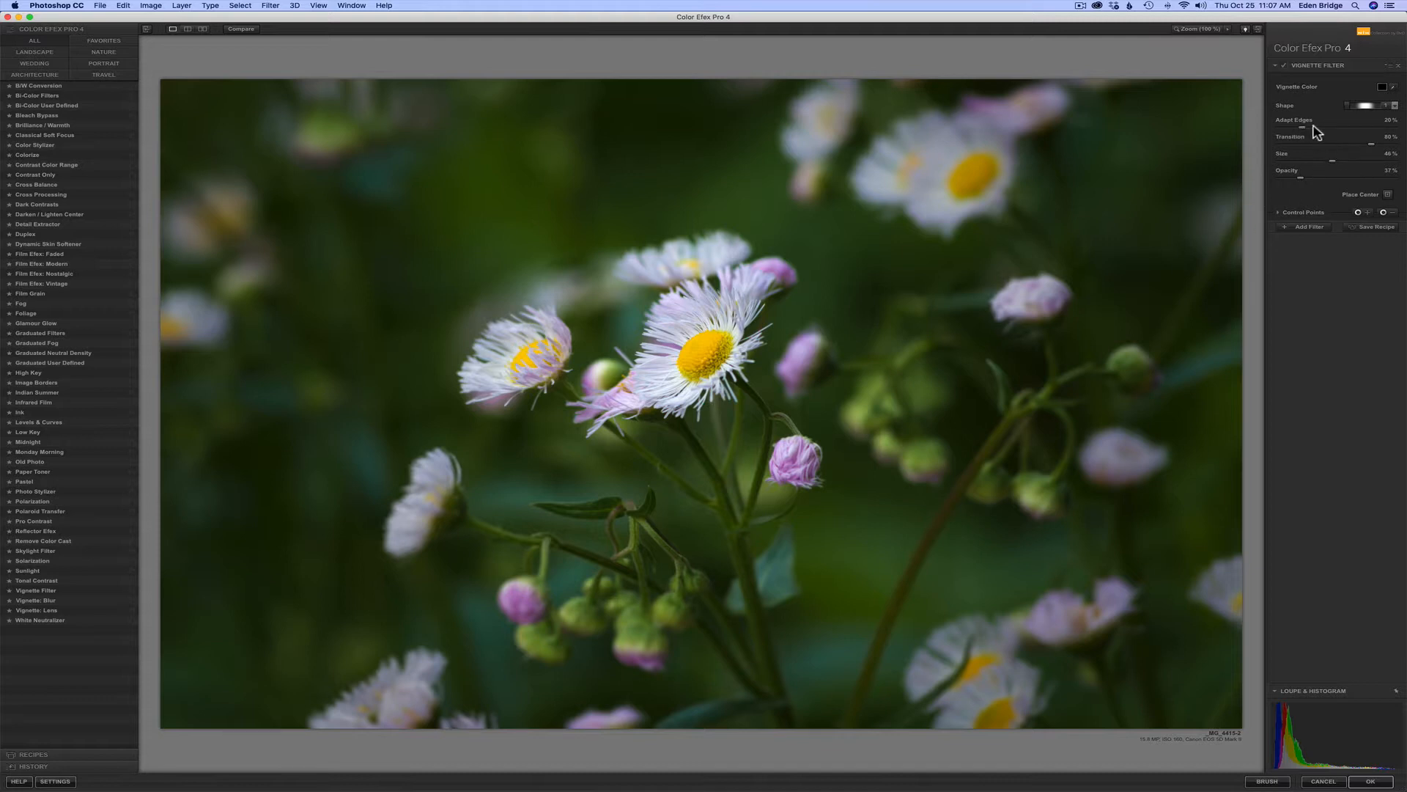
pyautogui.moveTo(1304, 132); pyautogui.dragTo(1265, 132)
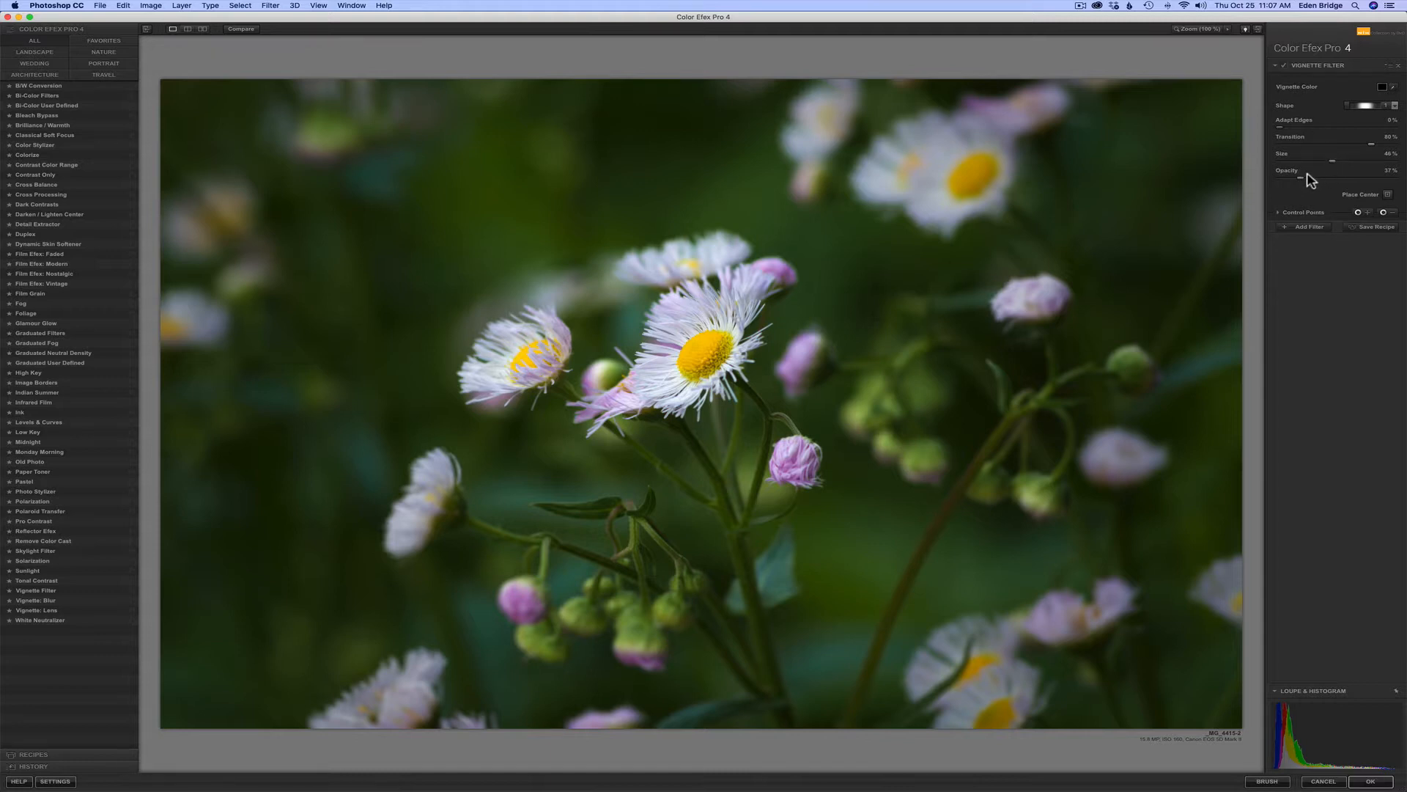
# Step: Raise the vignette opacity to about 79% and set both Adapt Edges and Transition to 100%
pyautogui.moveTo(1302, 177); pyautogui.dragTo(1180, 134)
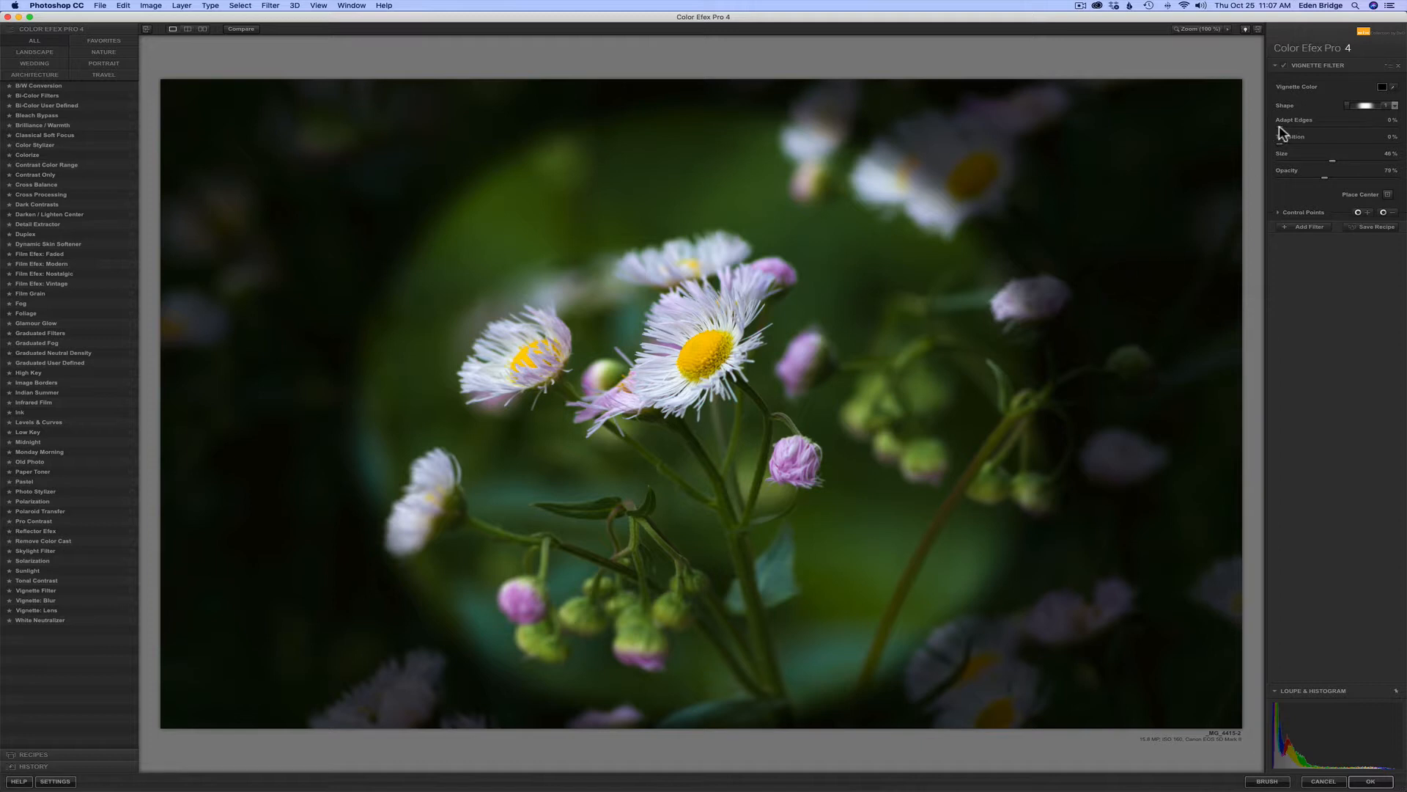
pyautogui.moveTo(1280, 127); pyautogui.dragTo(1351, 128)
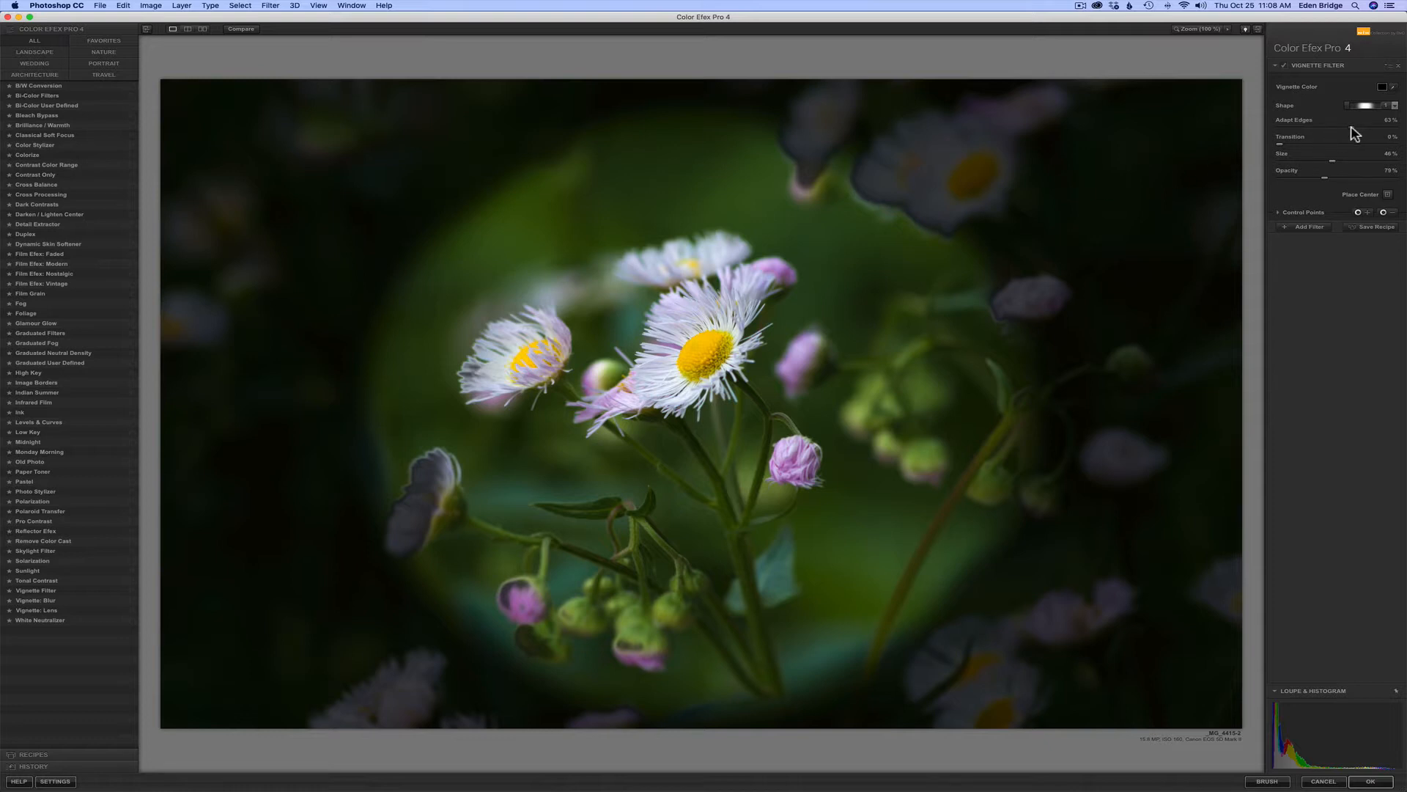
pyautogui.moveTo(1352, 129); pyautogui.dragTo(1403, 132)
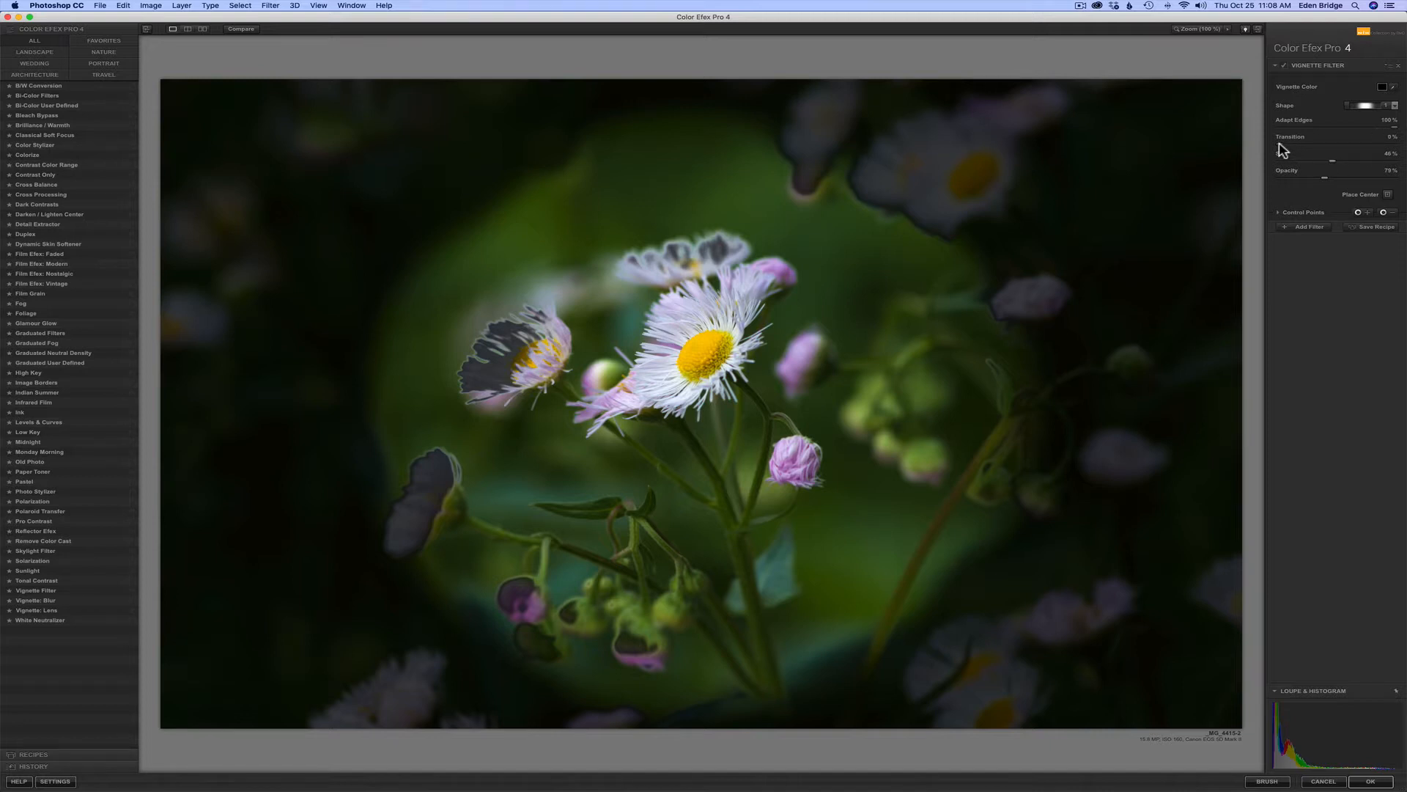
pyautogui.moveTo(1280, 144); pyautogui.dragTo(1406, 149)
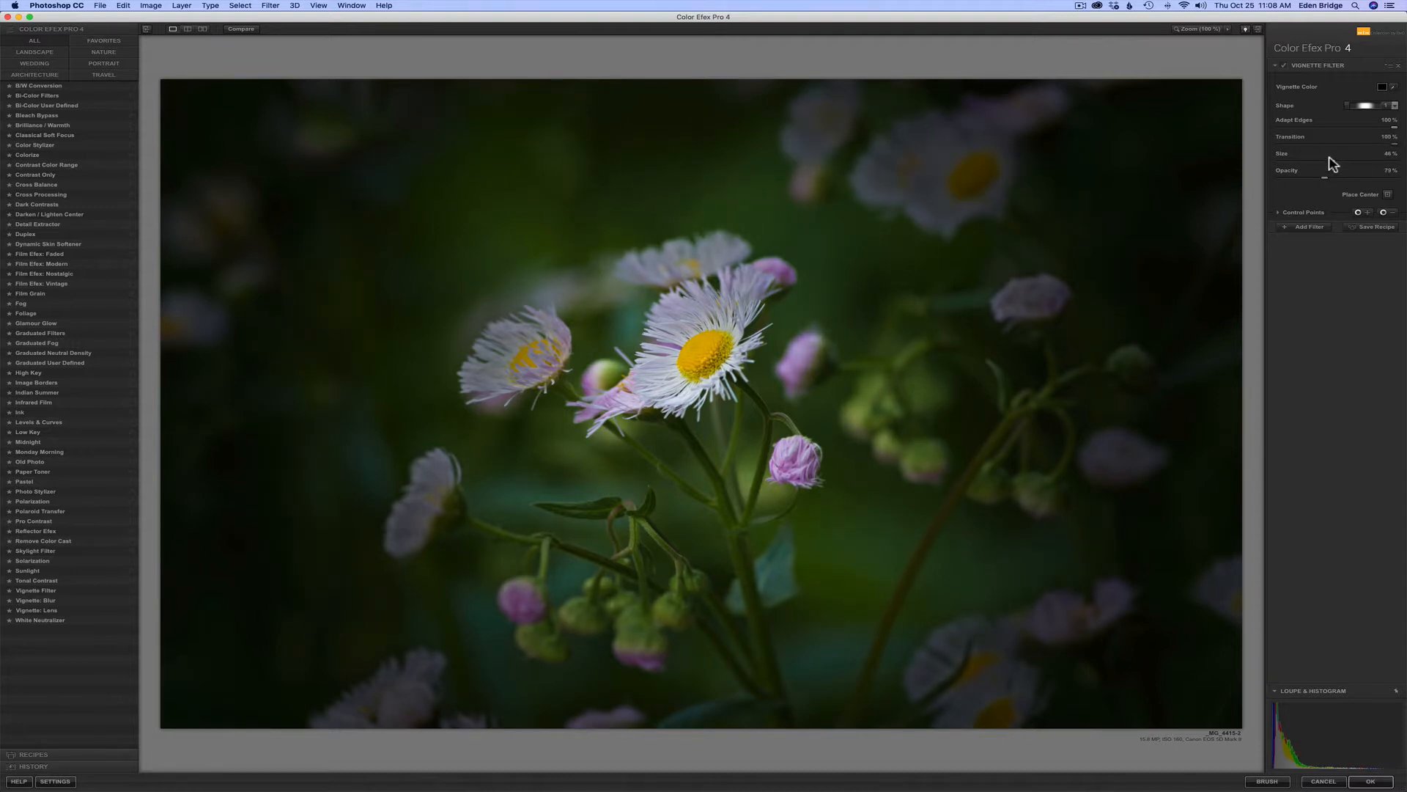
# Step: Sample a green tone from the photo as the vignette colour and set the opacity to about 47%
pyautogui.moveTo(1323, 179); pyautogui.dragTo(1244, 179)
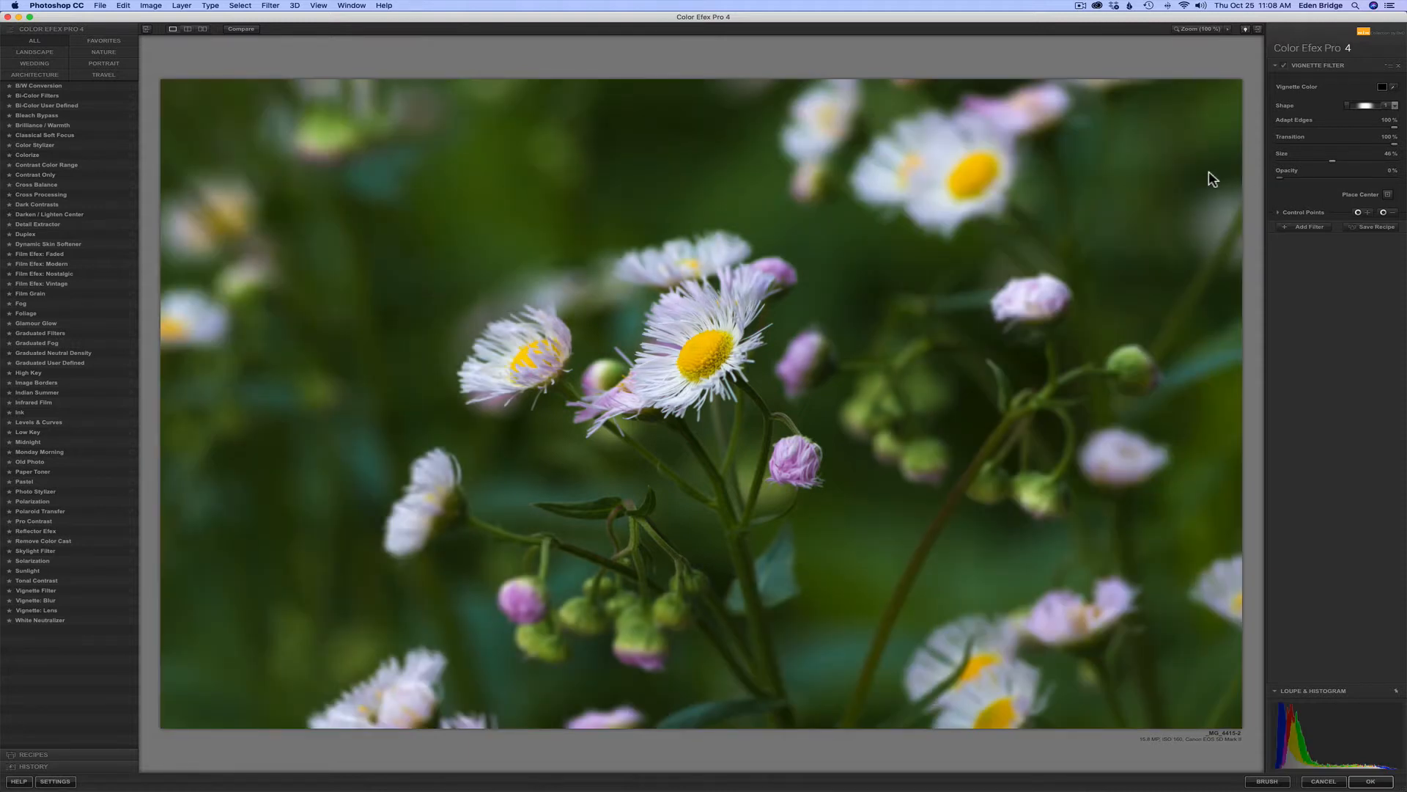
pyautogui.click(1394, 88)
pyautogui.moveTo(1282, 178); pyautogui.dragTo(1308, 178)
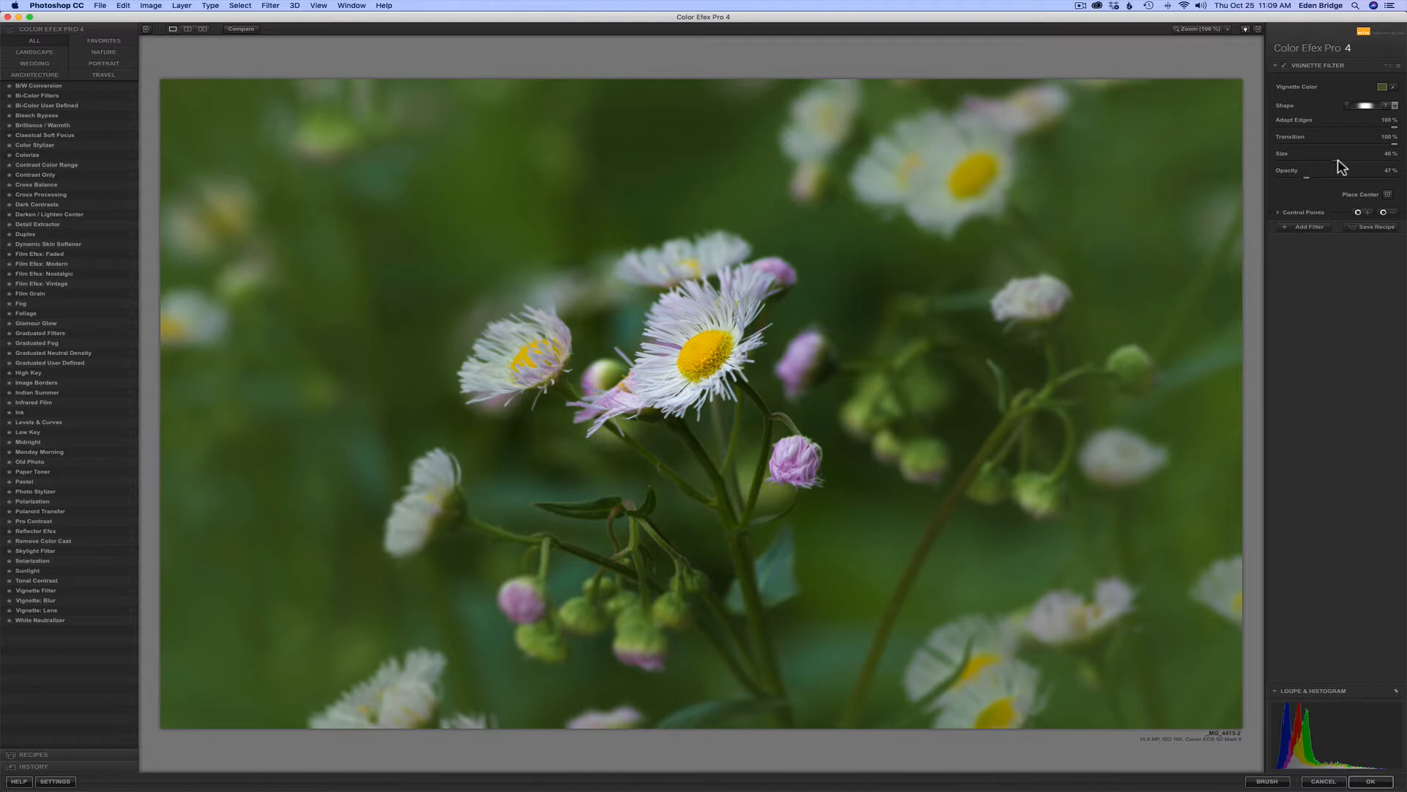
# Step: Set the vignette size to 77% and place its centre at the lower petals of the main daisy
pyautogui.moveTo(1338, 160); pyautogui.dragTo(1369, 162)
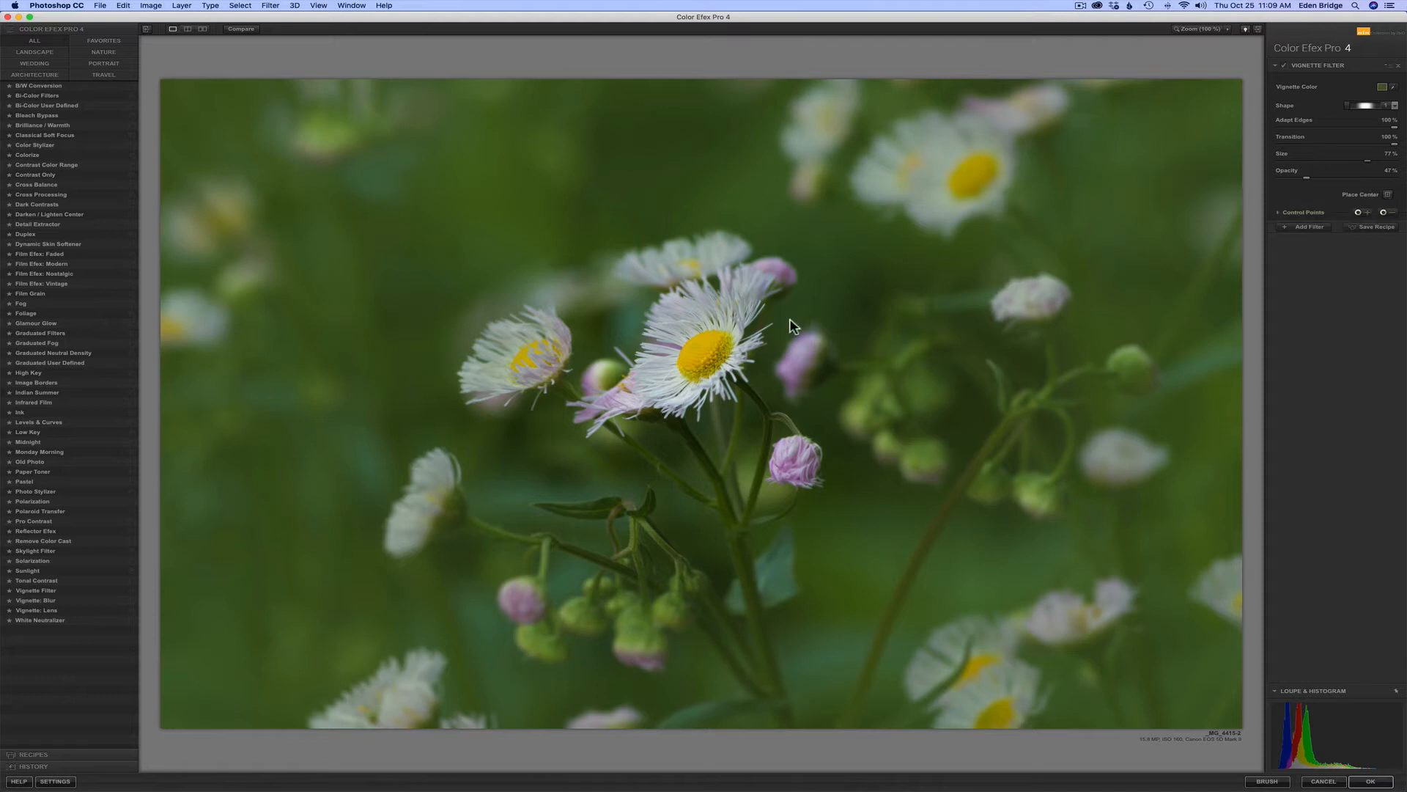
pyautogui.click(1388, 195)
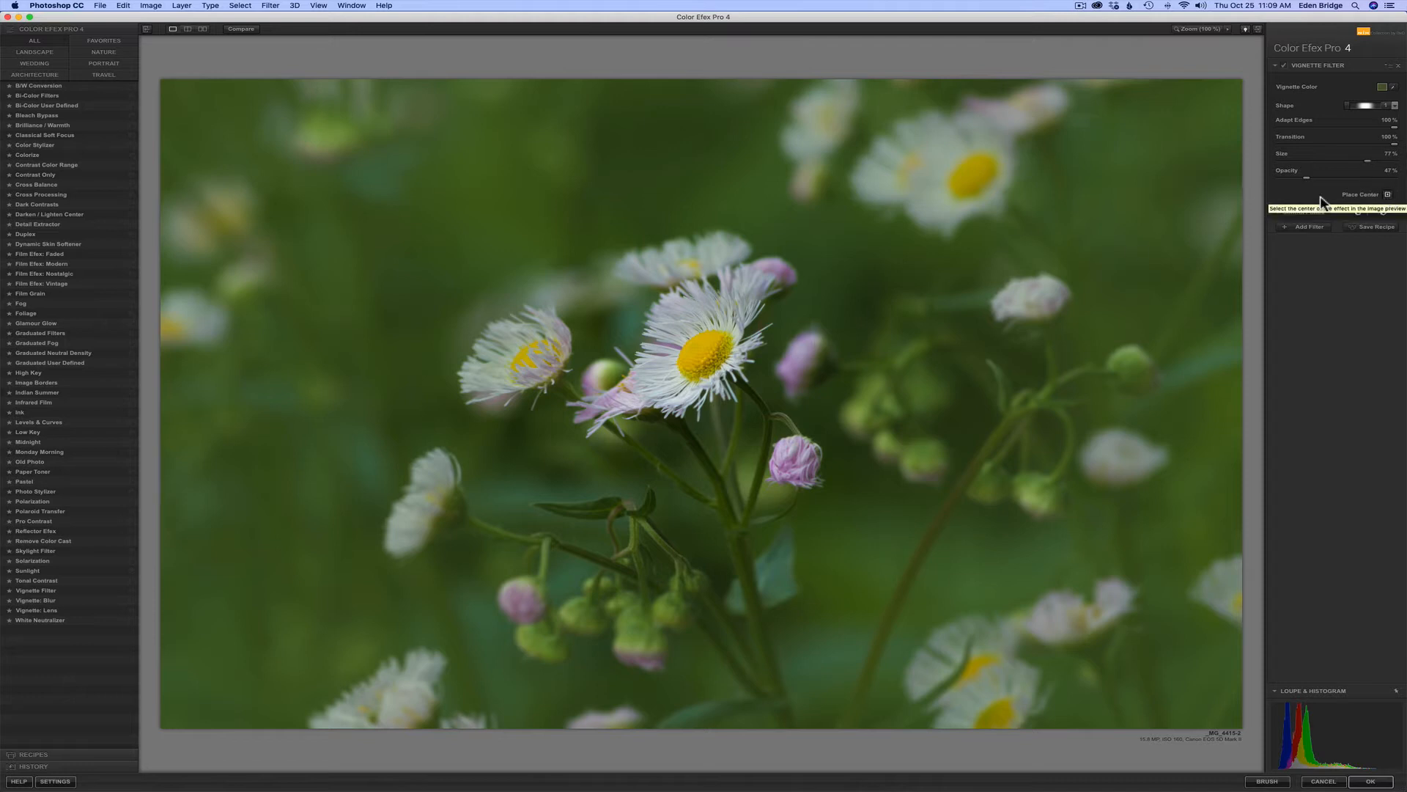
pyautogui.click(692, 419)
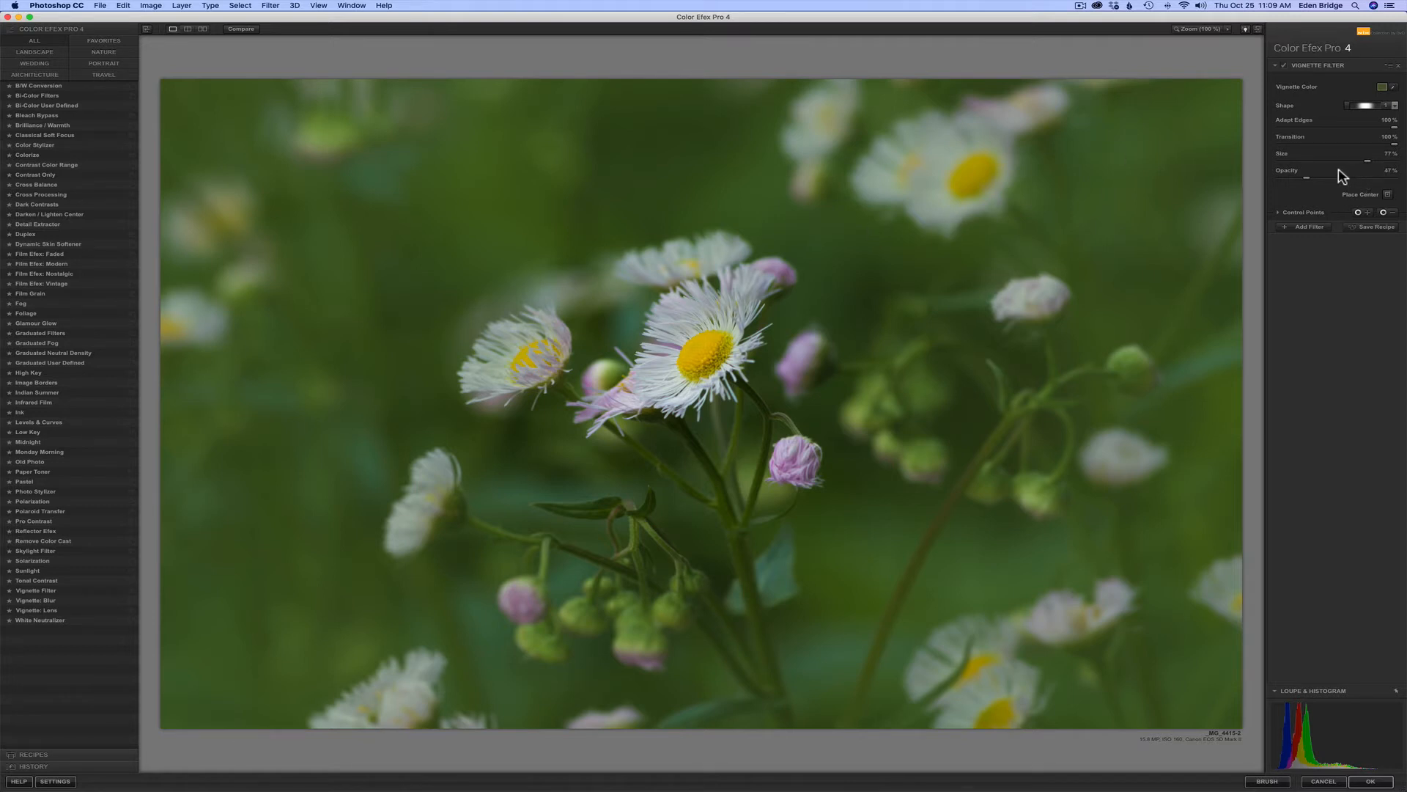
# Step: Reduce the green vignette's opacity to about 36% and compare the result with the original image
pyautogui.moveTo(1309, 184); pyautogui.dragTo(1305, 183)
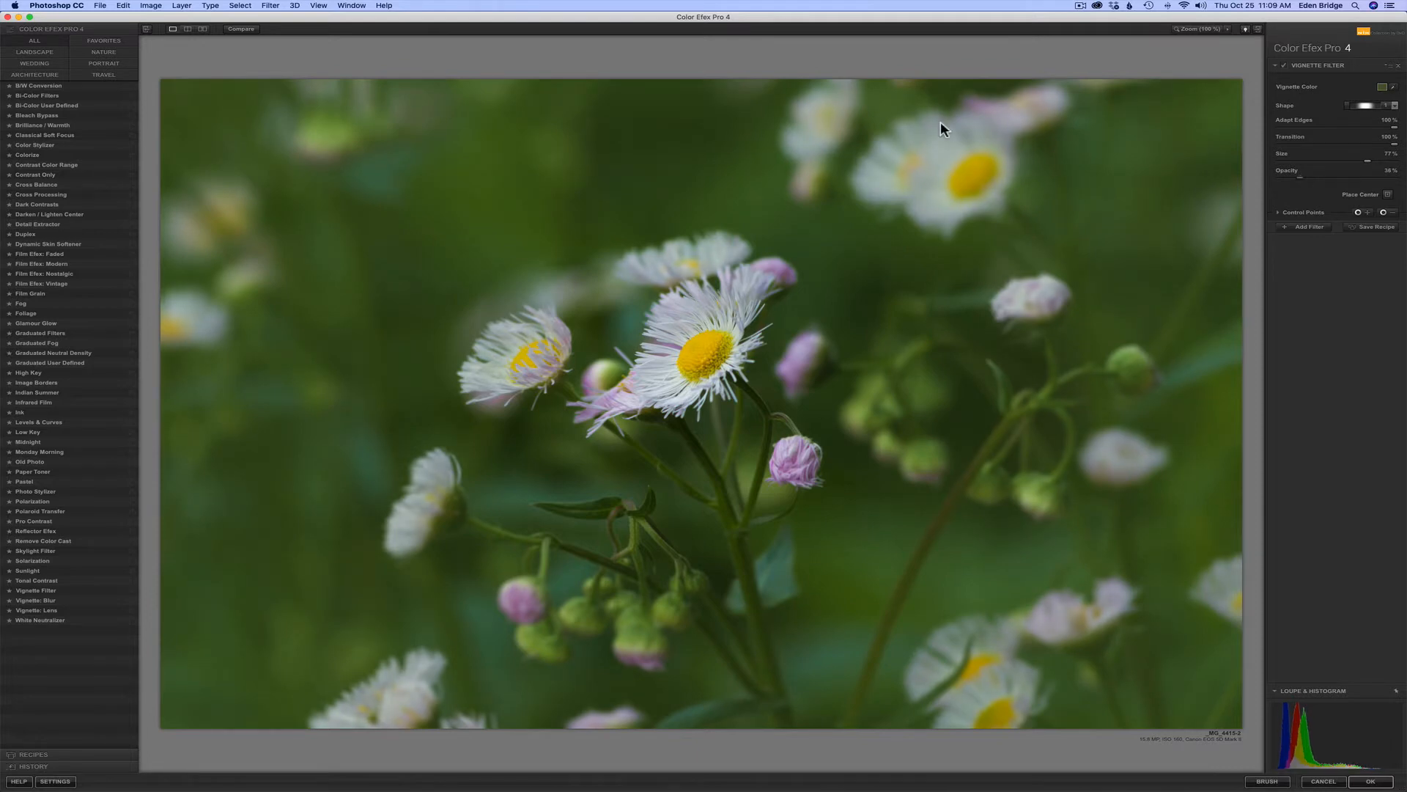
pyautogui.click(248, 31)
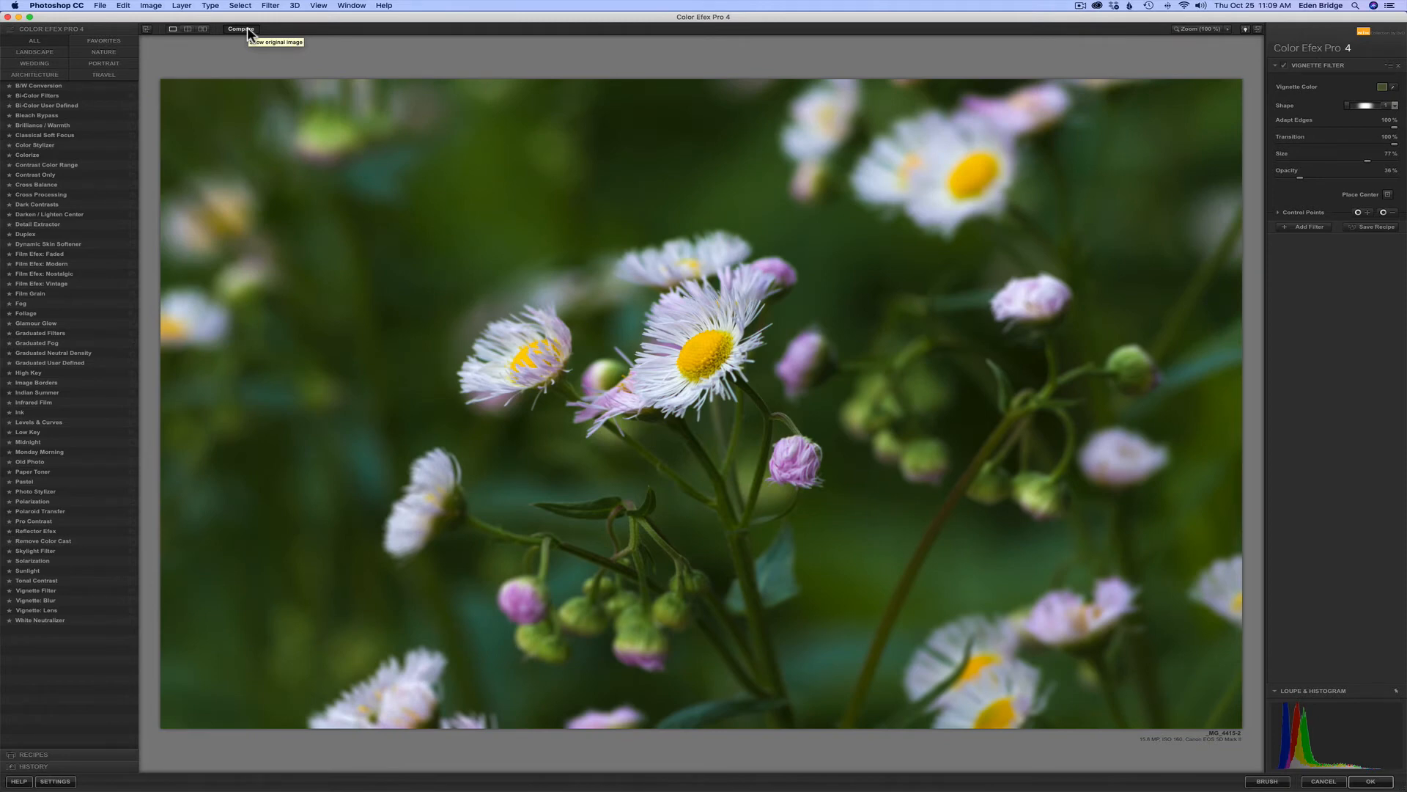
pyautogui.click(248, 31)
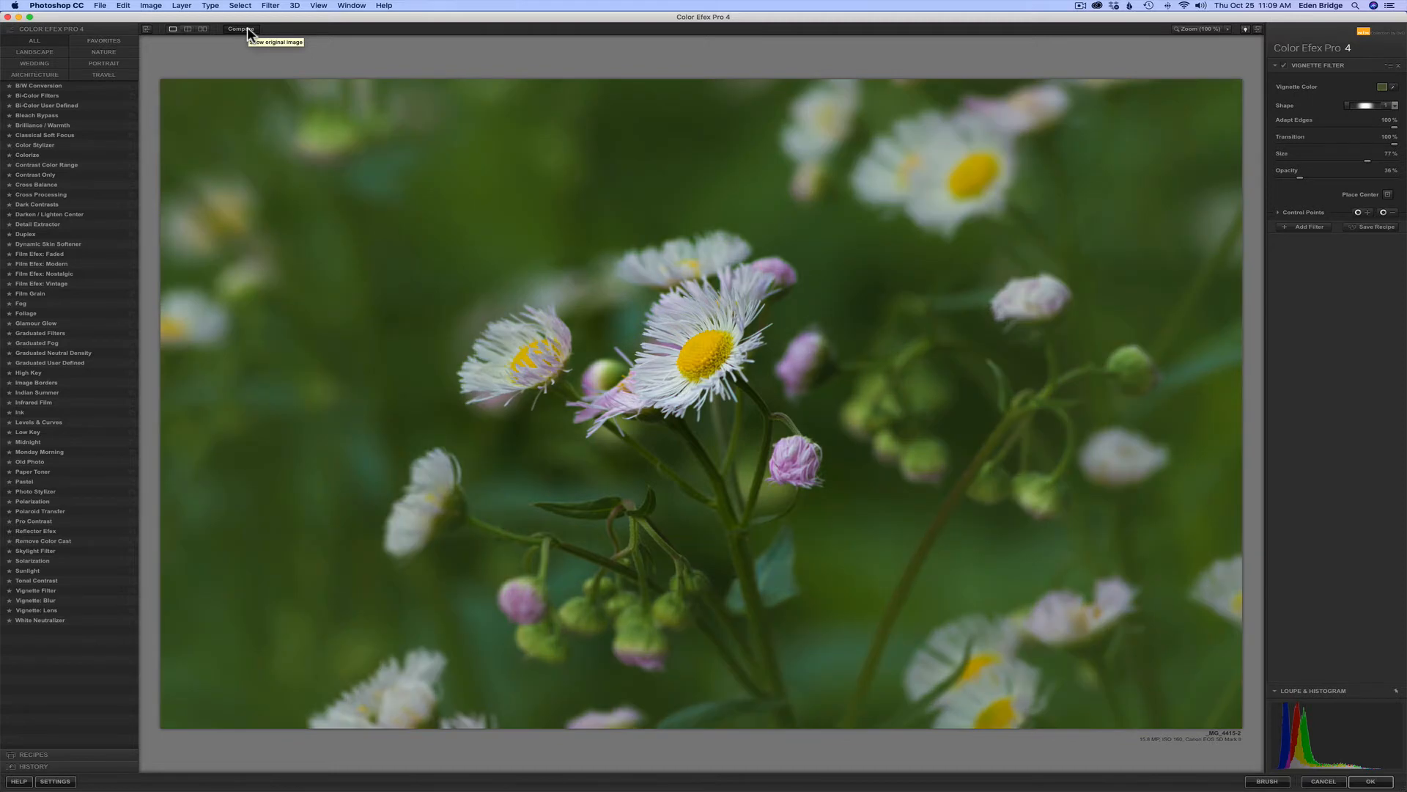
pyautogui.click(248, 29)
# Step: Sample the lilac of the purple bud at the photo's lower left as the vignette colour and set the opacity to about 17%
pyautogui.moveTo(1304, 185); pyautogui.dragTo(1278, 179)
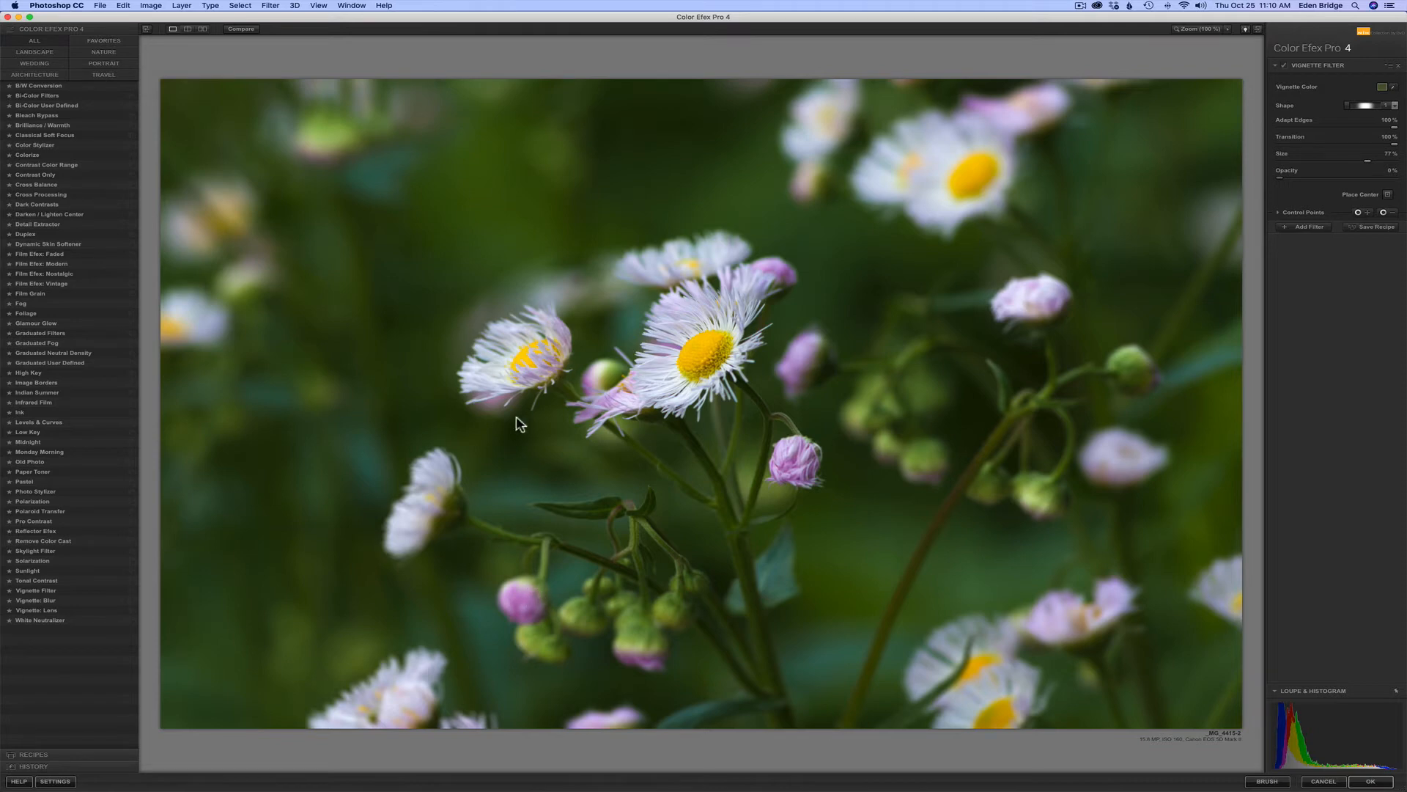
pyautogui.click(1394, 87)
pyautogui.click(528, 589)
pyautogui.moveTo(1284, 181); pyautogui.dragTo(1316, 183)
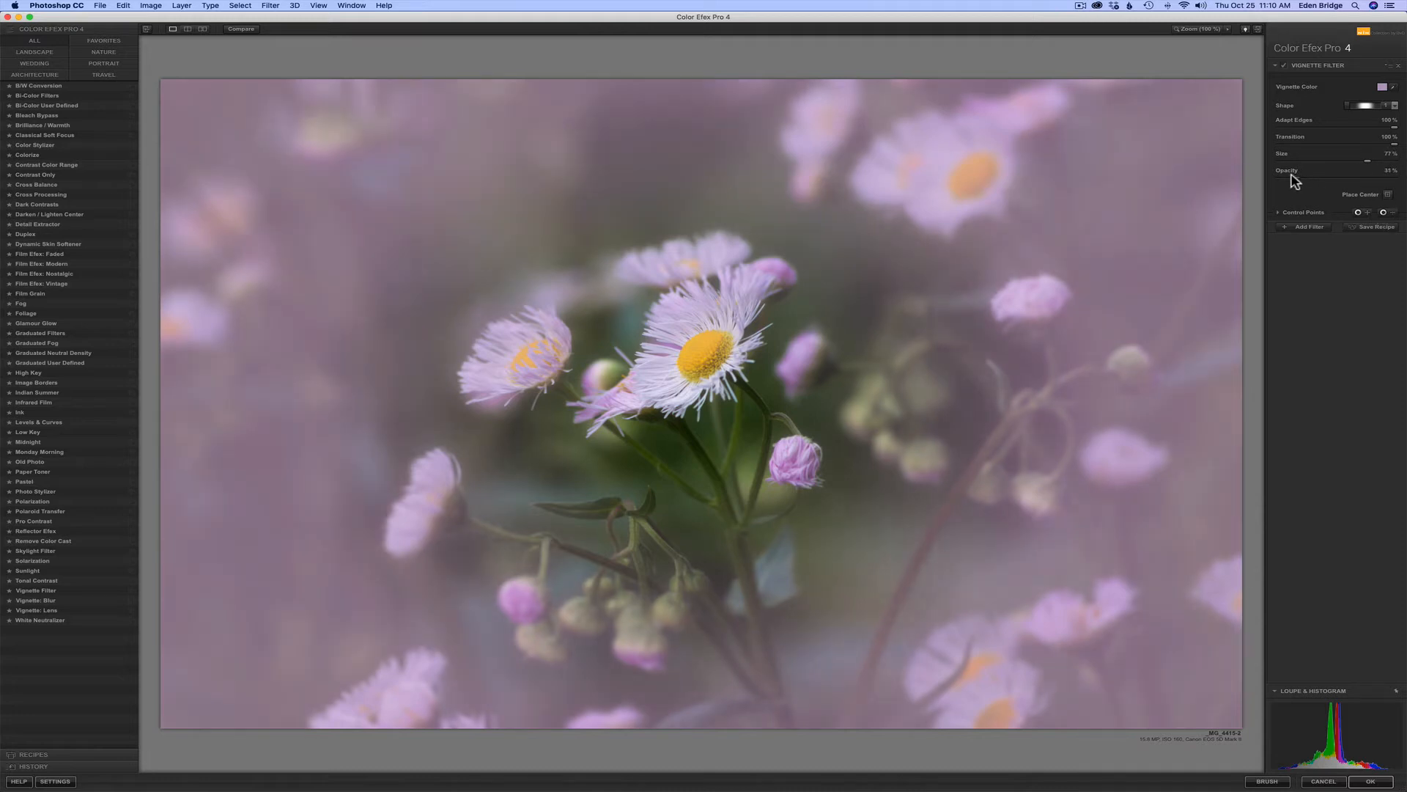
pyautogui.moveTo(1296, 183)
pyautogui.mouseDown()
pyautogui.moveTo(1275, 182)
pyautogui.moveTo(1291, 183)
pyautogui.mouseUp()
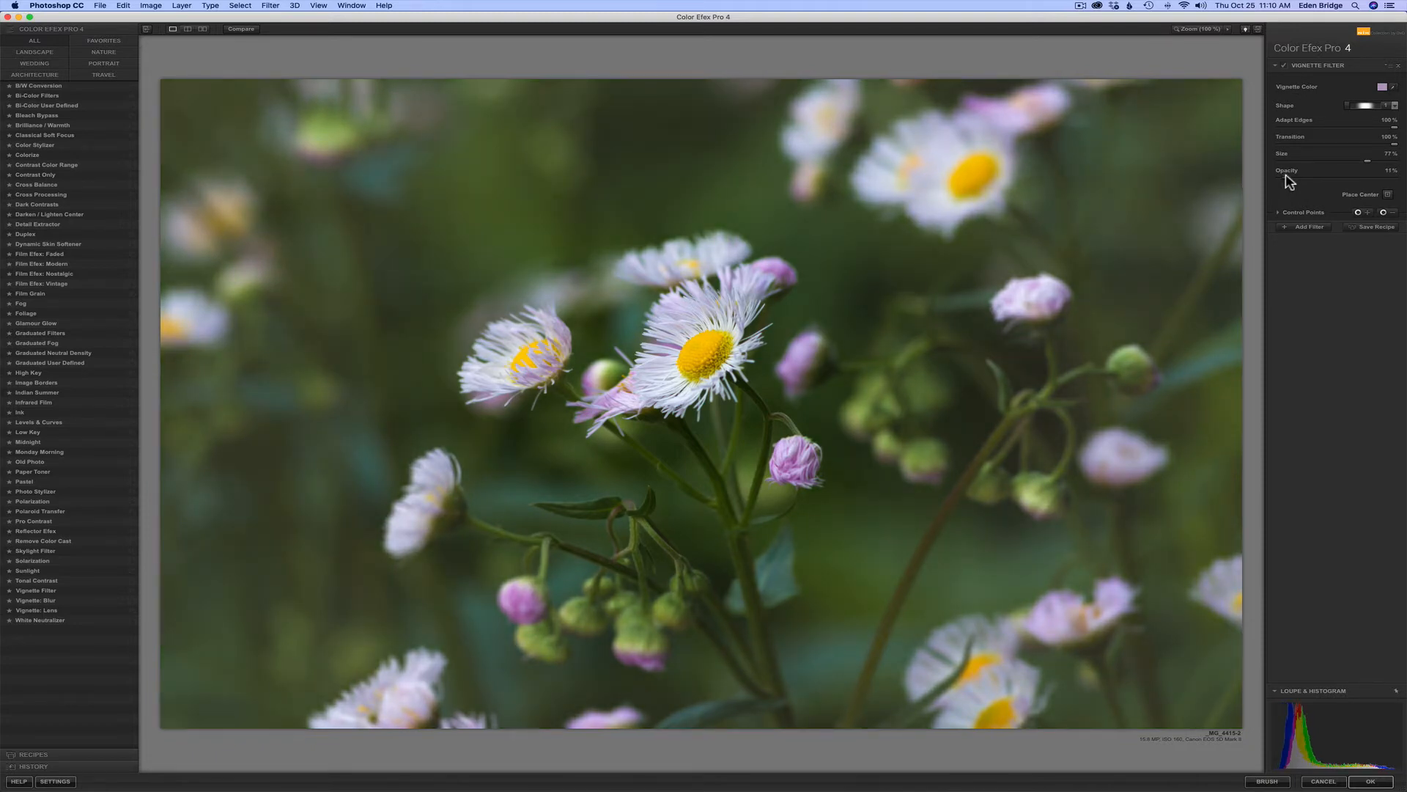
pyautogui.moveTo(1291, 183); pyautogui.dragTo(1290, 182)
# Step: Set the vignette size to 100%, keep the transition at 100%, and lower the opacity to about 12%
pyautogui.moveTo(1369, 167); pyautogui.dragTo(1398, 169)
pyautogui.moveTo(1394, 165); pyautogui.dragTo(1317, 170)
pyautogui.moveTo(1319, 161); pyautogui.dragTo(1399, 168)
pyautogui.moveTo(1391, 143)
pyautogui.mouseDown()
pyautogui.moveTo(1356, 147)
pyautogui.moveTo(1403, 144)
pyautogui.mouseUp()
pyautogui.moveTo(1291, 183); pyautogui.dragTo(1291, 183)
pyautogui.moveTo(1290, 183); pyautogui.dragTo(1292, 183)
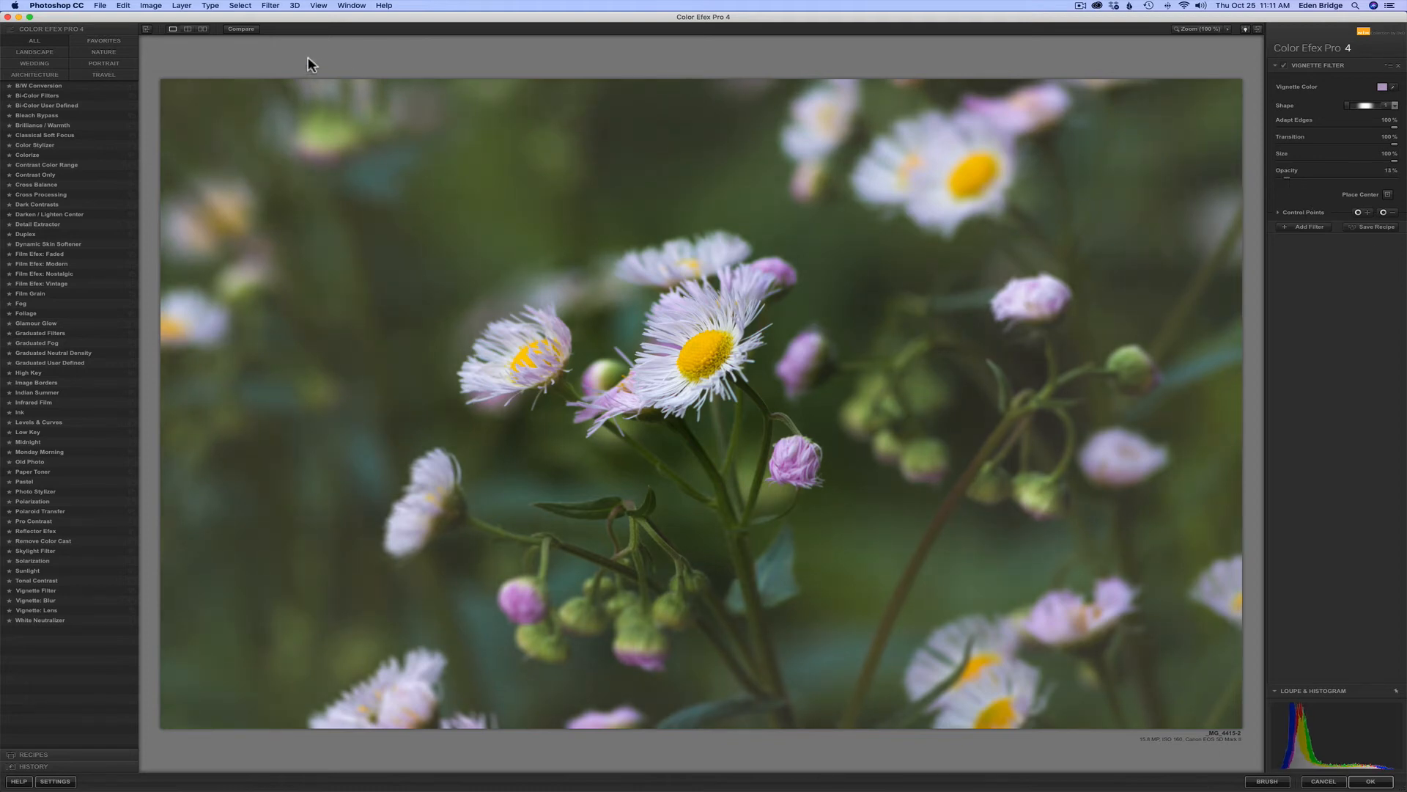
# Step: Compare the lilac vignette with the original image
pyautogui.click(247, 31)
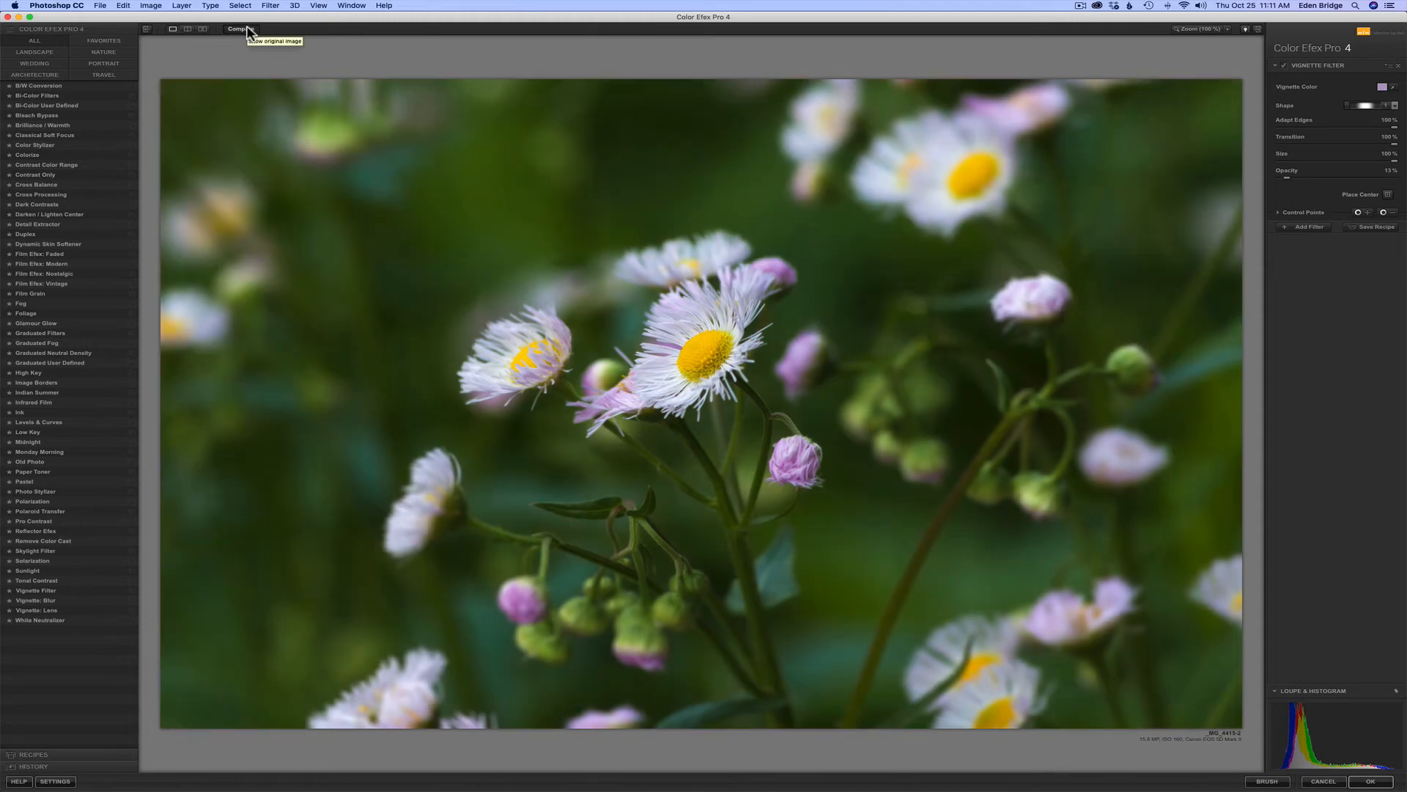
pyautogui.click(247, 30)
pyautogui.click(247, 31)
pyautogui.click(247, 31)
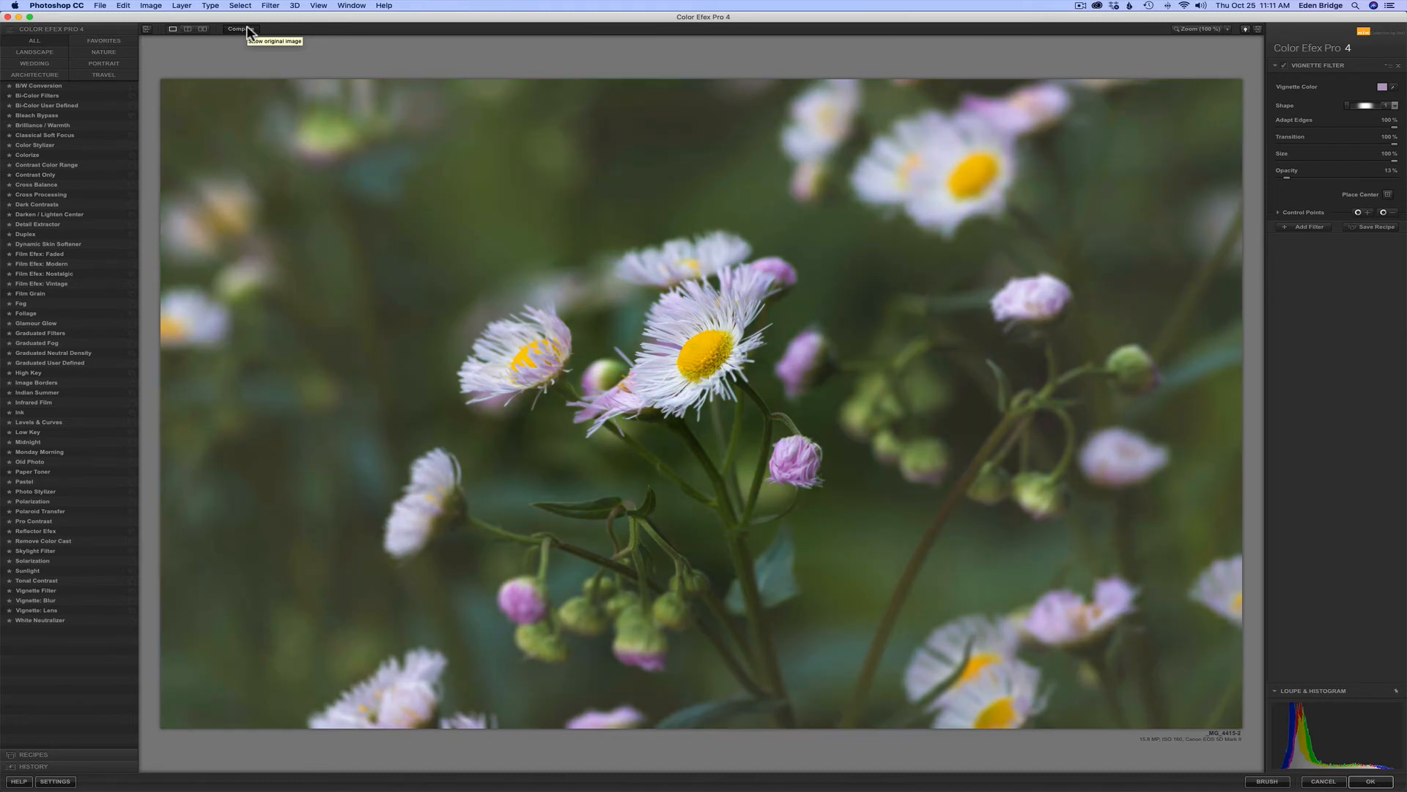
# Step: Apply the vignette filter to the Photoshop document and set the resulting layer's opacity to 67%
pyautogui.click(1374, 781)
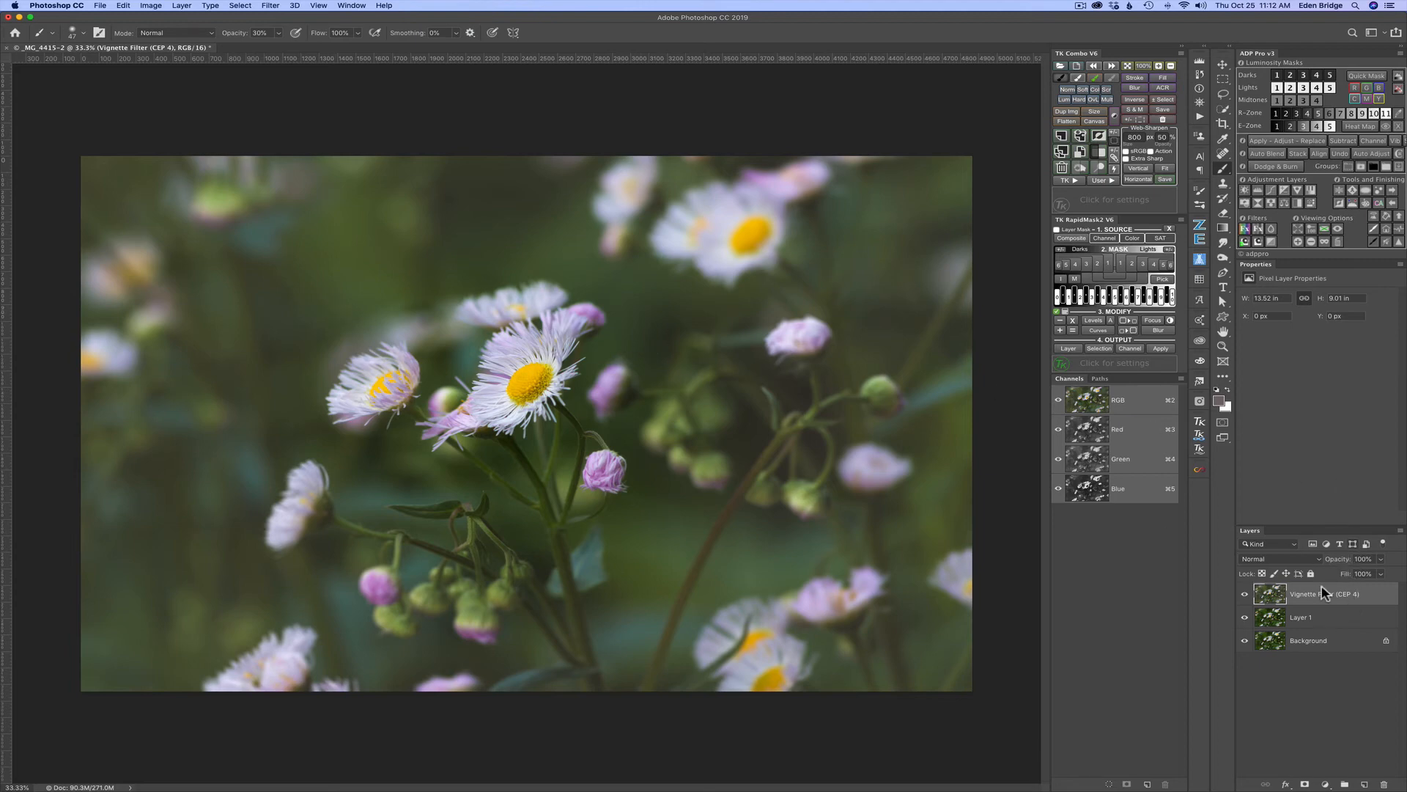
pyautogui.moveTo(1340, 563); pyautogui.dragTo(1325, 564)
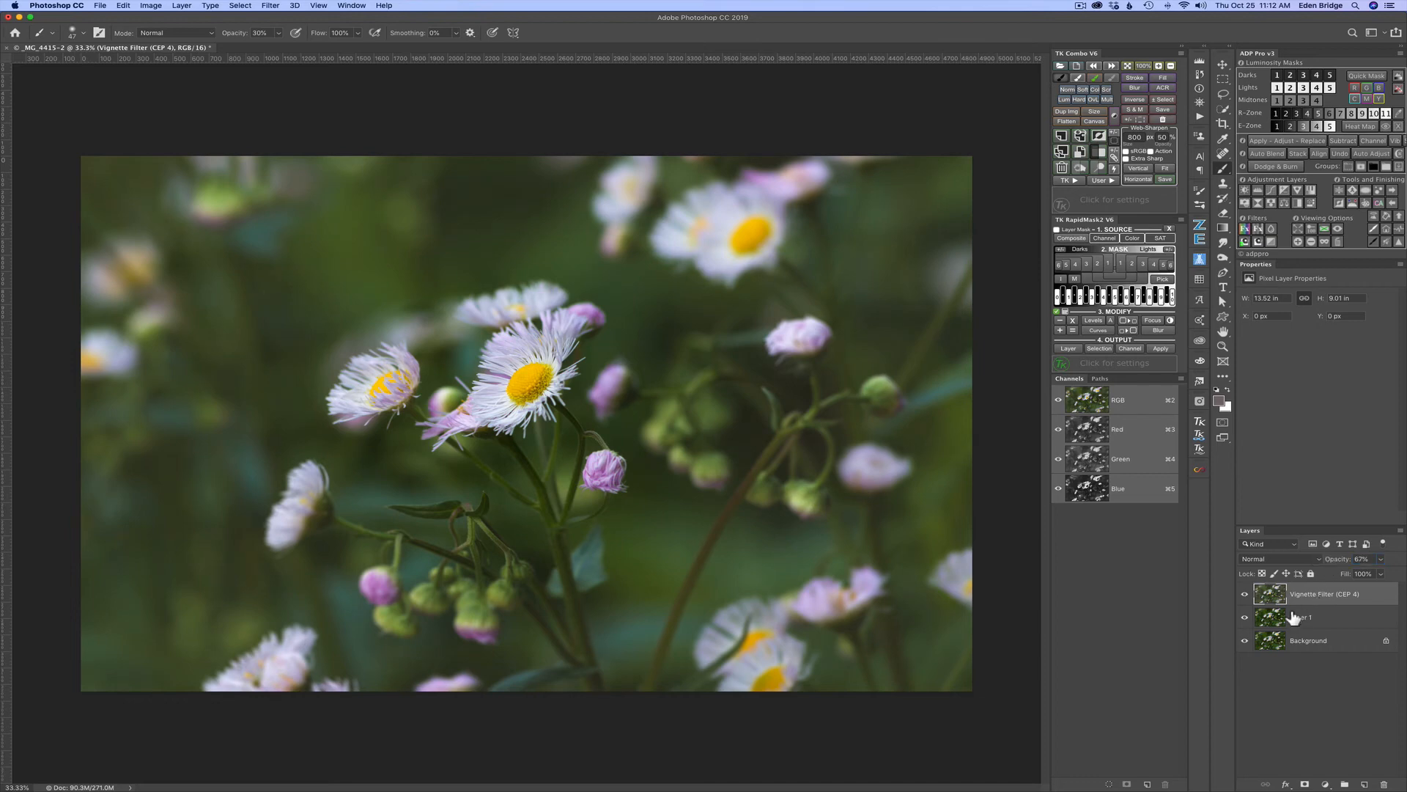
# Step: Toggle between showing only the Background layer and all layers to compare the photo before and after
pyautogui.press('alt')
pyautogui.keyDown('alt'); pyautogui.click(1246, 642); pyautogui.keyUp('alt')
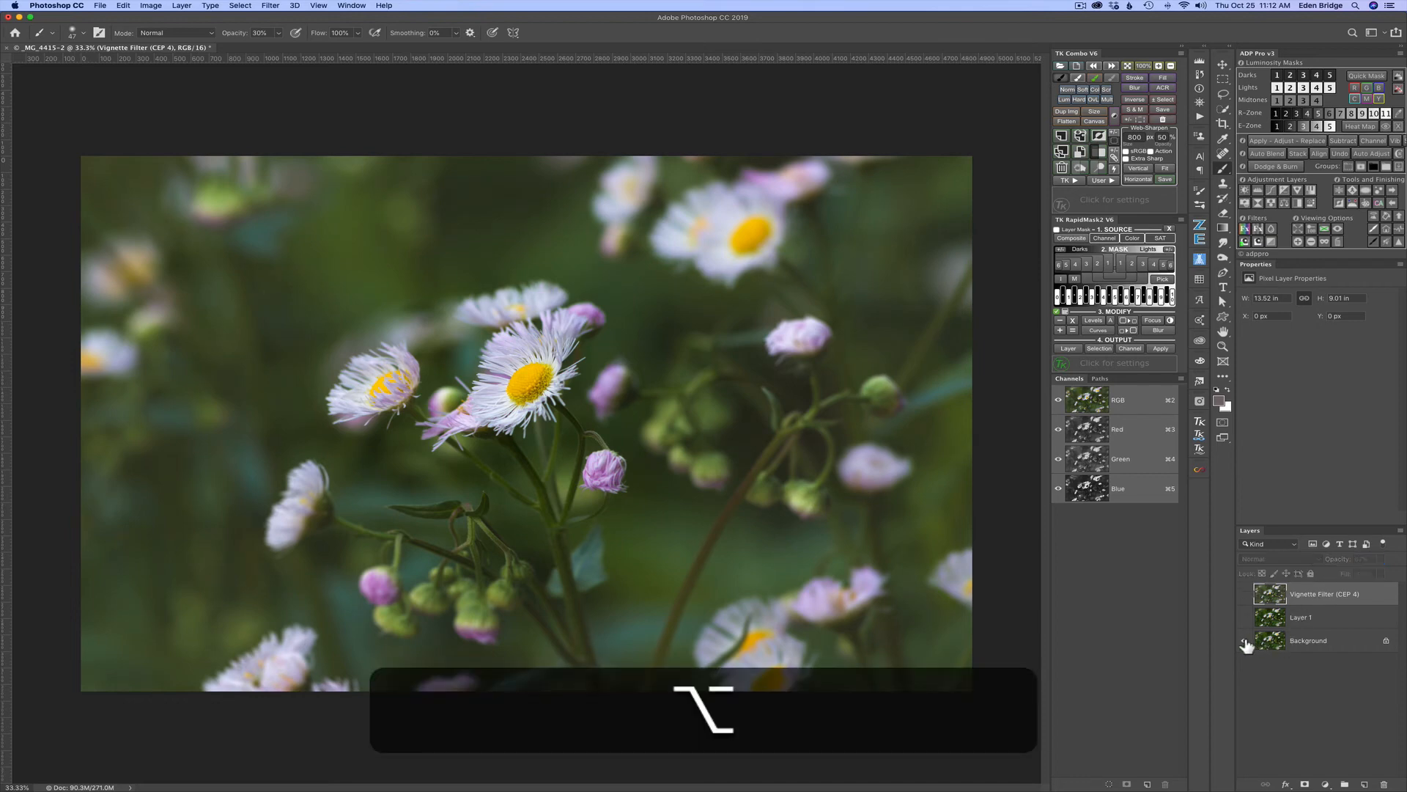
pyautogui.keyDown('alt'); pyautogui.click(1246, 643); pyautogui.keyUp('alt')
pyautogui.keyDown('alt'); pyautogui.click(1246, 642); pyautogui.keyUp('alt')
pyautogui.keyDown('alt'); pyautogui.click(1246, 642); pyautogui.keyUp('alt')
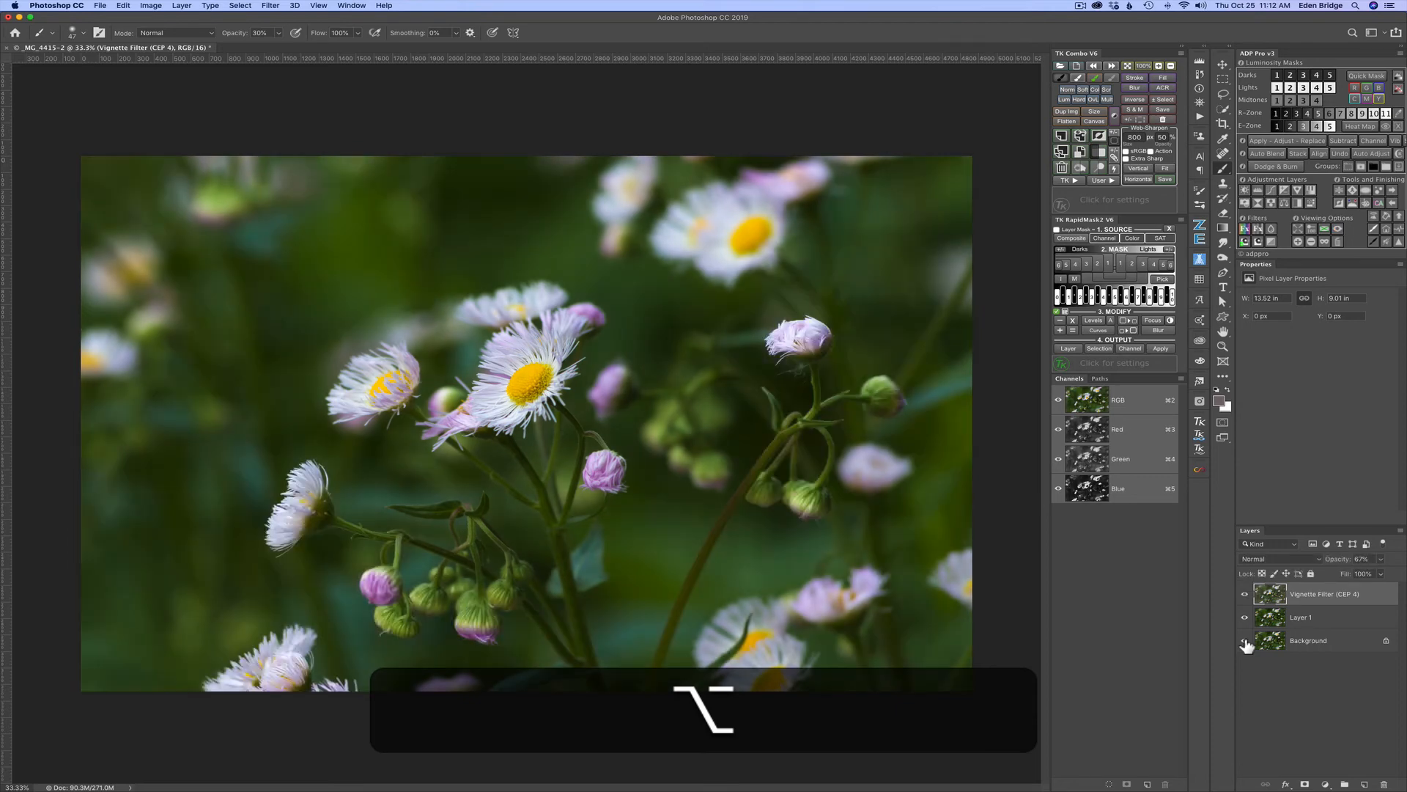
pyautogui.keyDown('alt'); pyautogui.click(1246, 642); pyautogui.keyUp('alt')
pyautogui.keyDown('alt'); pyautogui.click(1246, 642); pyautogui.keyUp('alt')
pyautogui.keyDown('alt'); pyautogui.click(1246, 642); pyautogui.keyUp('alt')
pyautogui.keyDown('alt'); pyautogui.click(1246, 642); pyautogui.keyUp('alt')
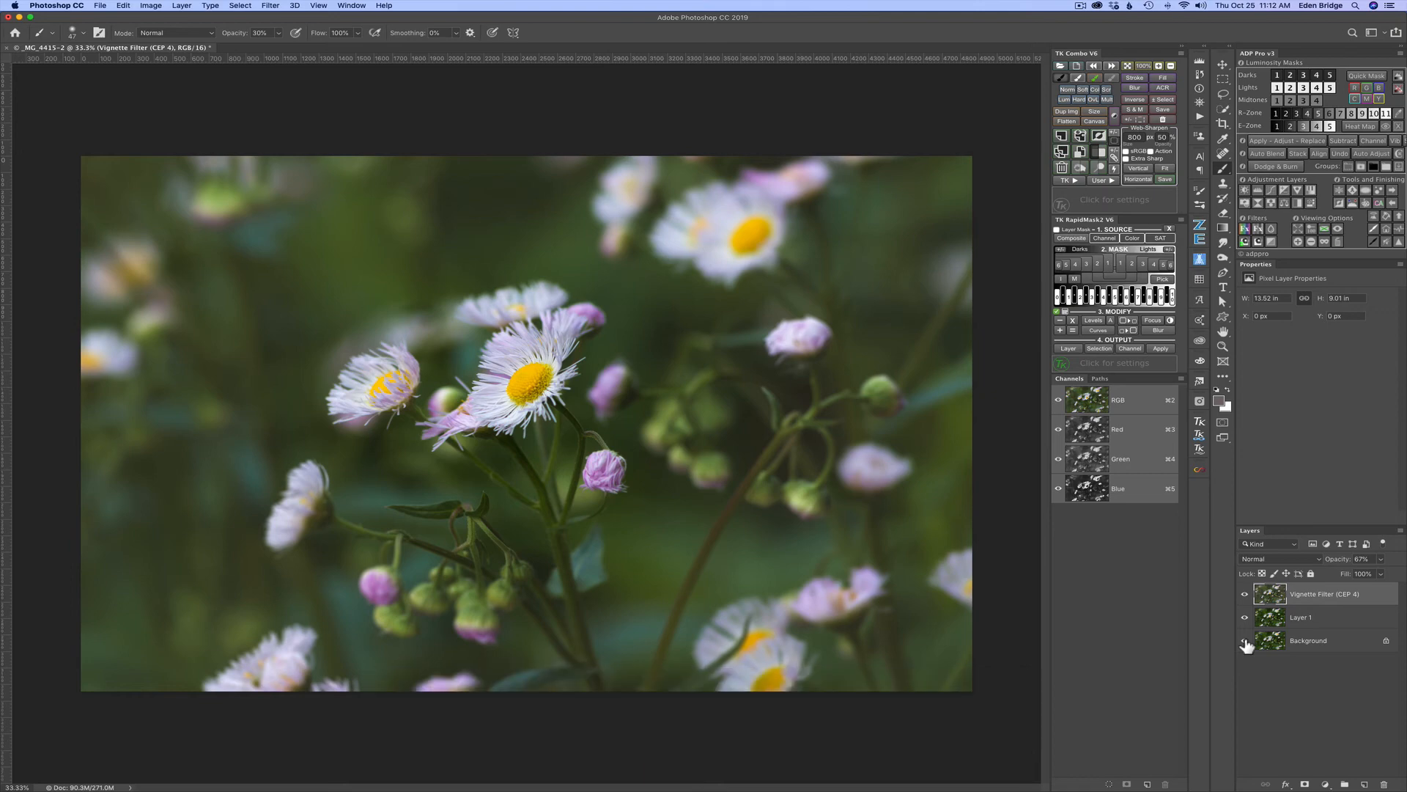
# Step: Flatten all layers into the Background and save the image
pyautogui.rightClick(1375, 588)
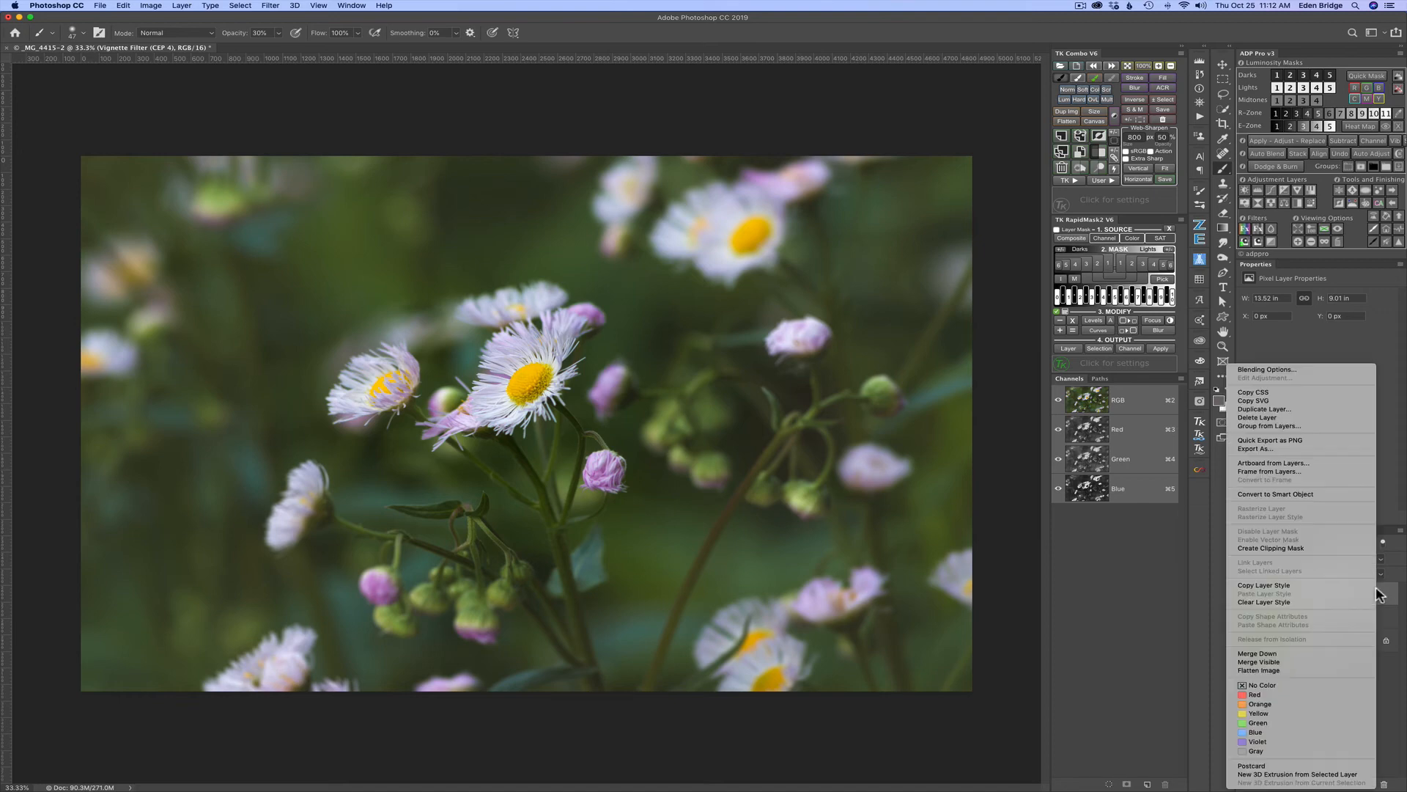
pyautogui.click(1282, 670)
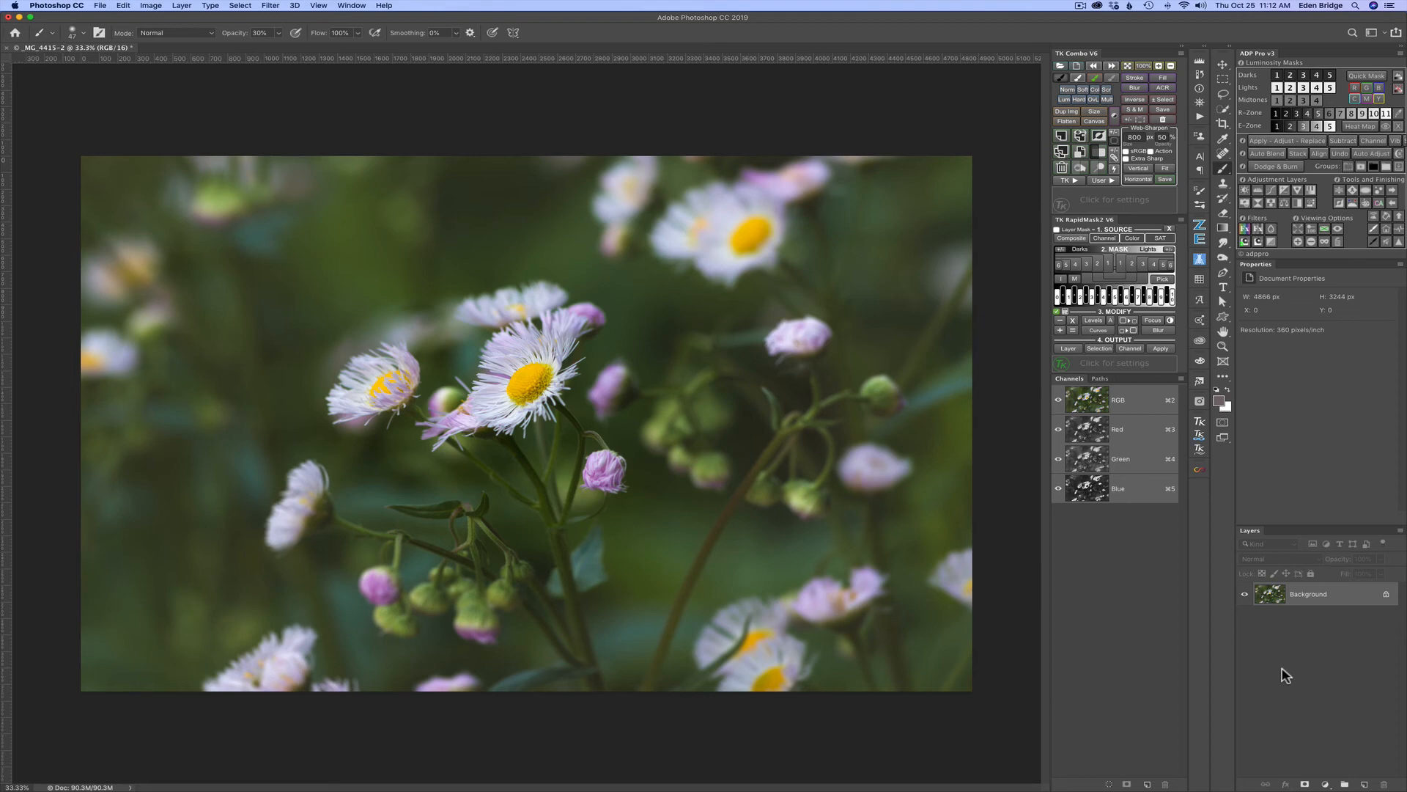
pyautogui.press('super+s')
# Step: Switch to Lightroom and turn the interface lights fully out to view the finished daisy photo
pyautogui.hotkey('ctrl', 'Left')
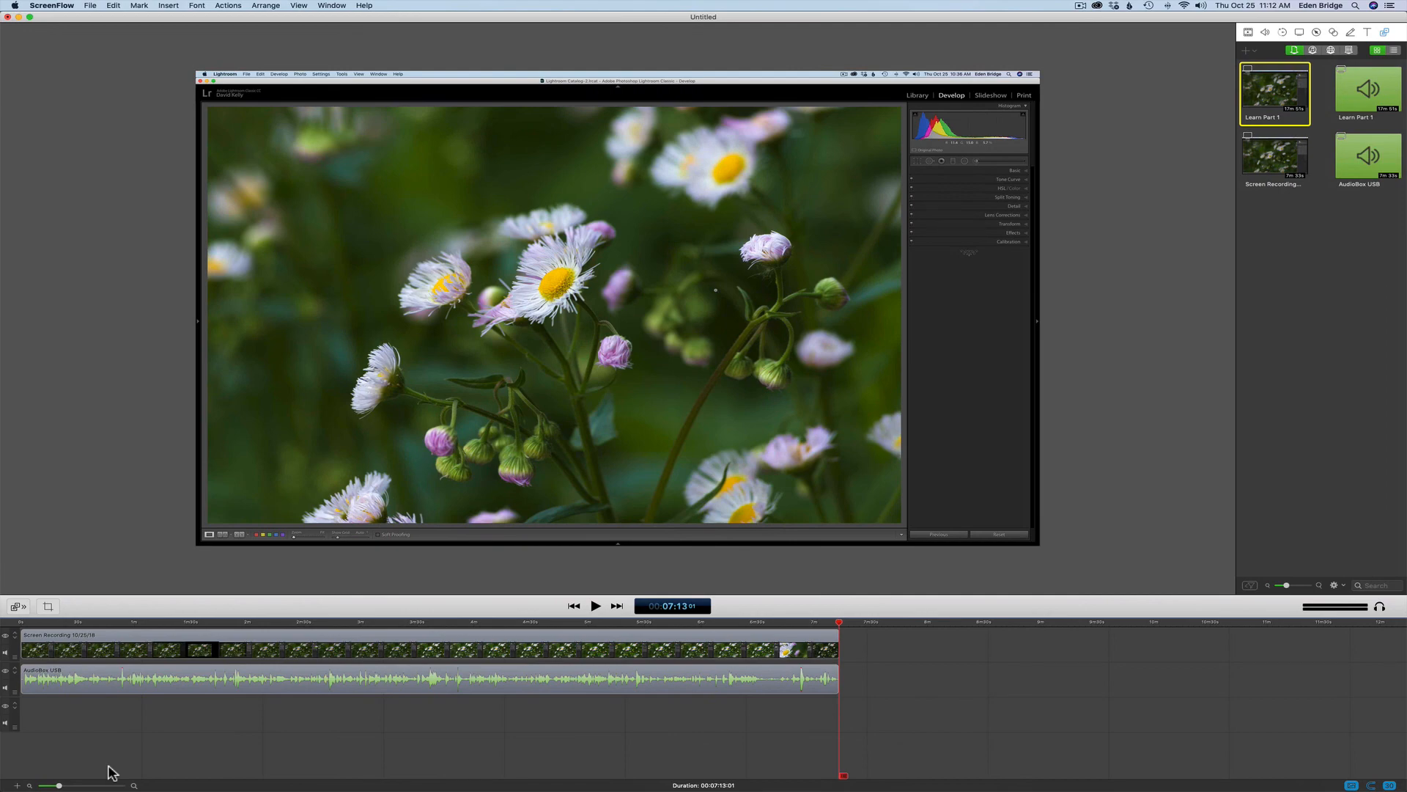
pyautogui.hotkey('ctrl', 'Up')
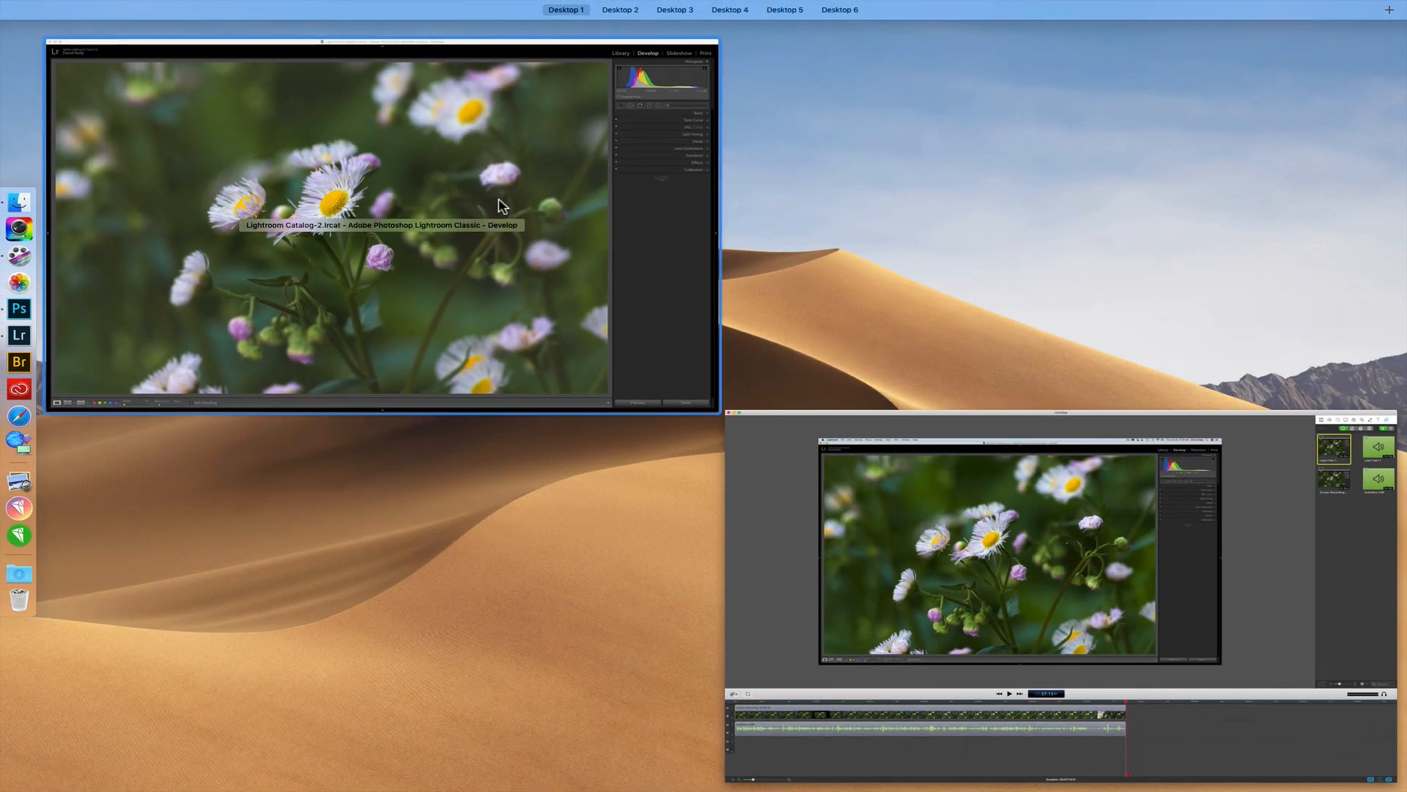
pyautogui.click(499, 201)
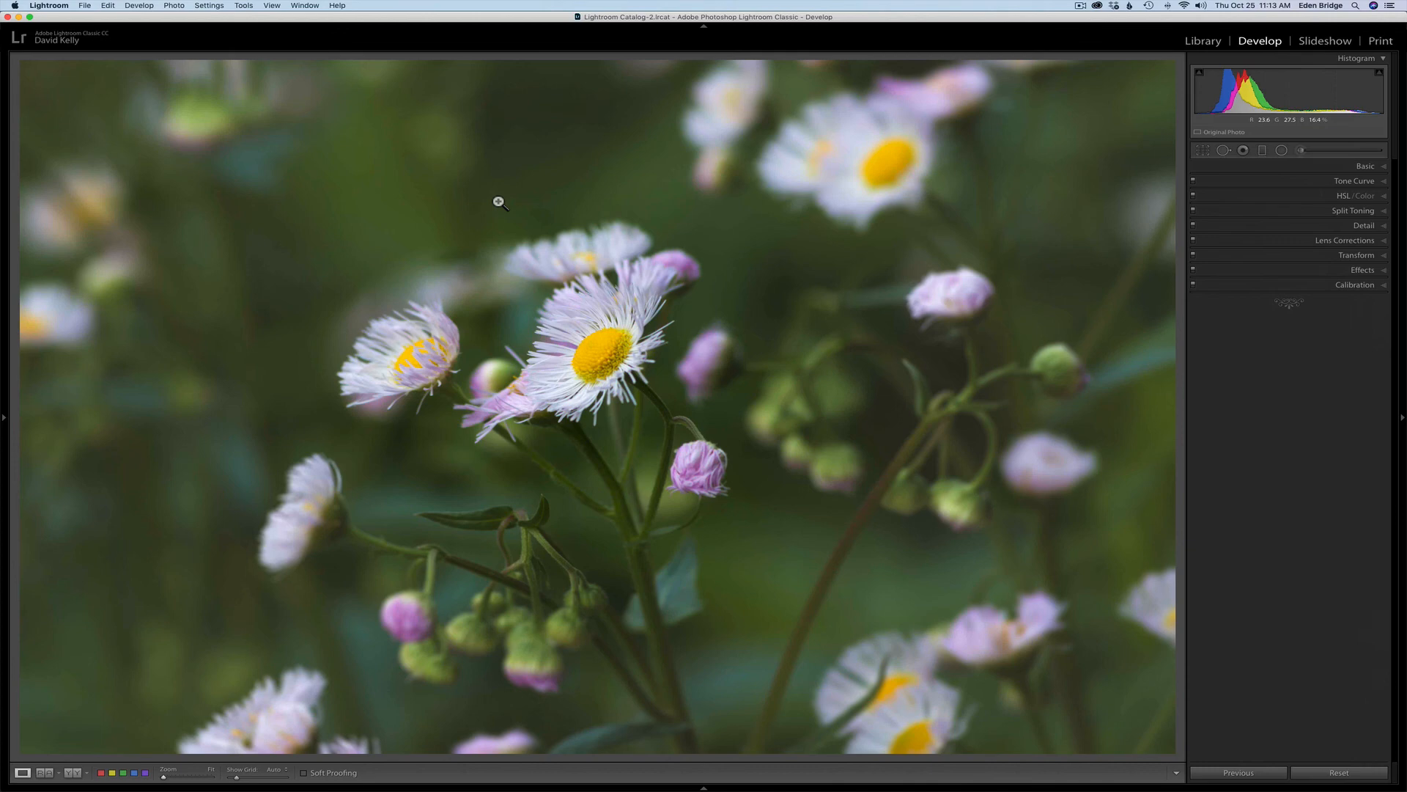
pyautogui.press('l')
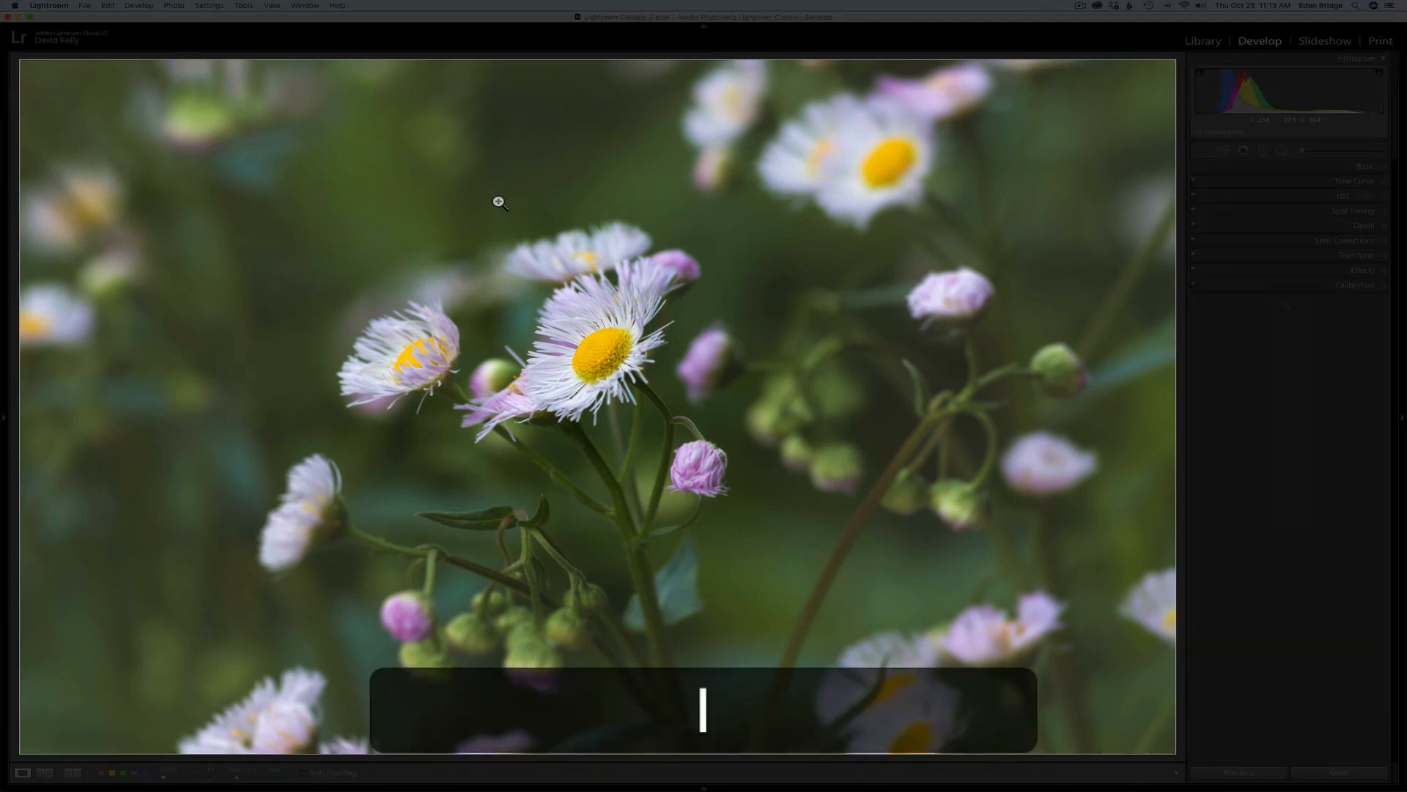
pyautogui.press('l')
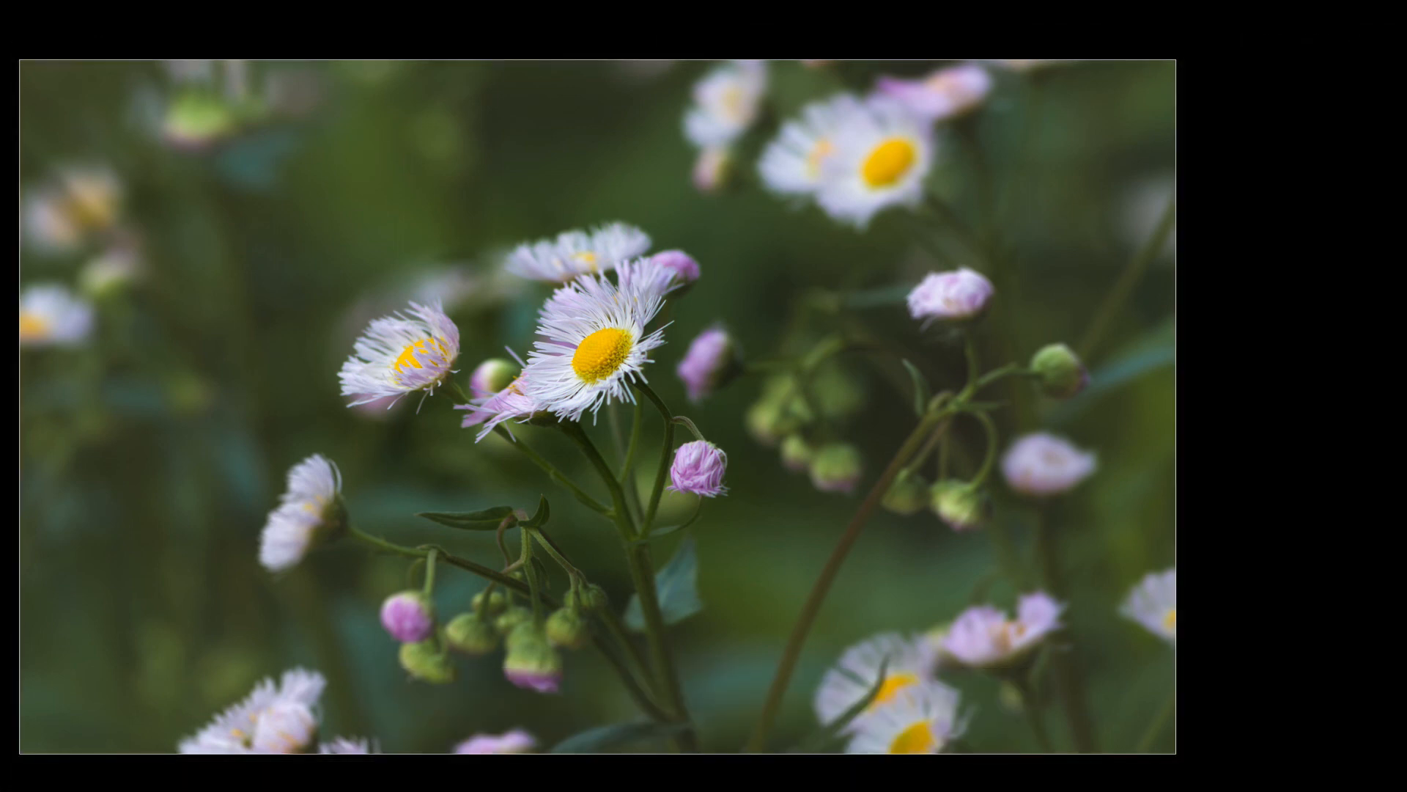